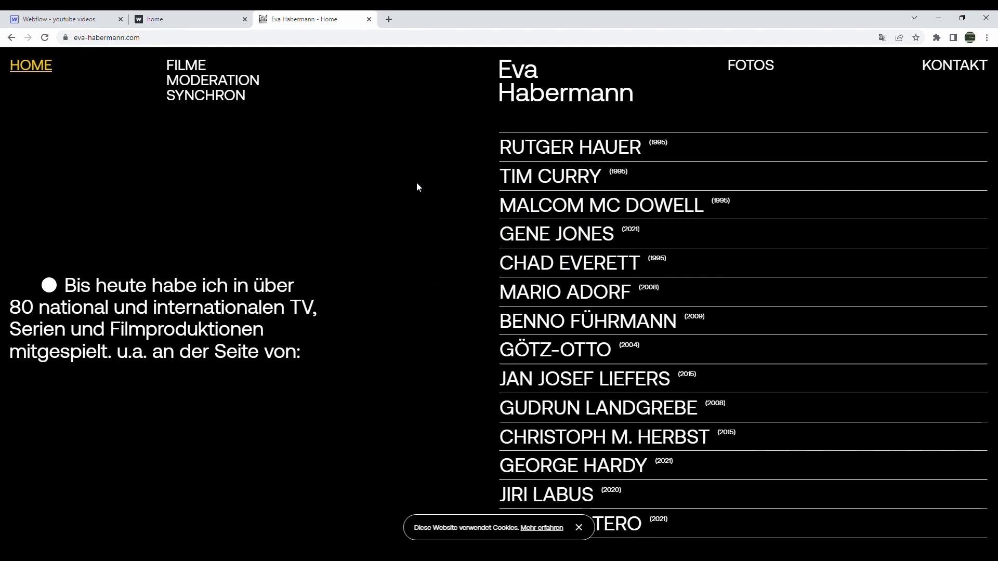
Step: Switch to the Webflow Designer and set the Body's background colour to black
left_click(233, 20)
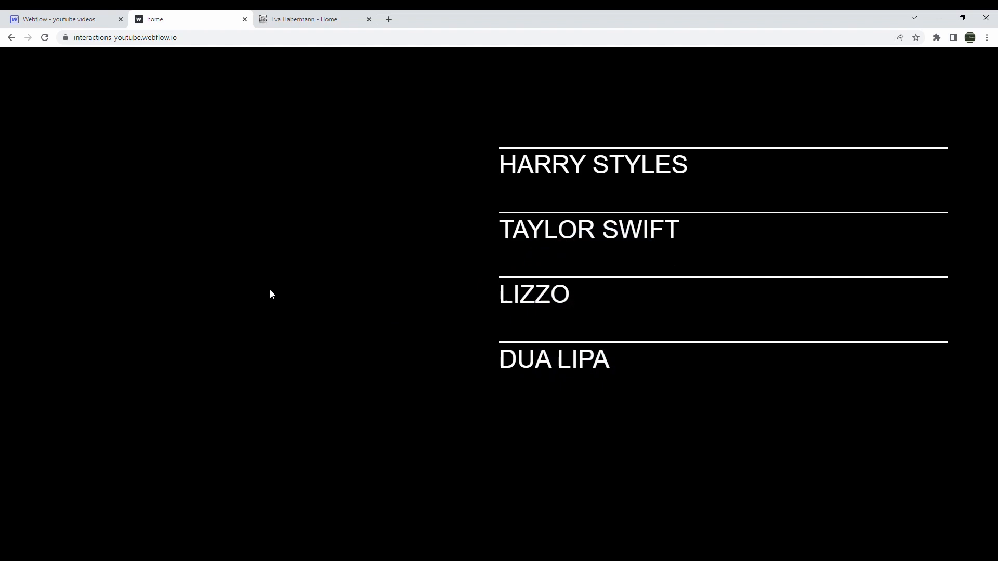
left_click(77, 16)
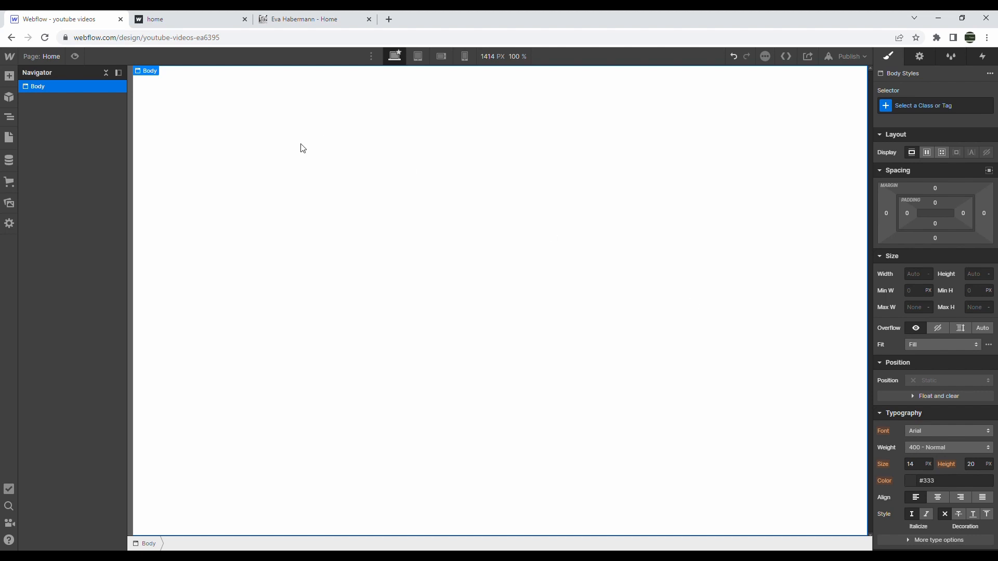
scroll(915, 337, "down", 4)
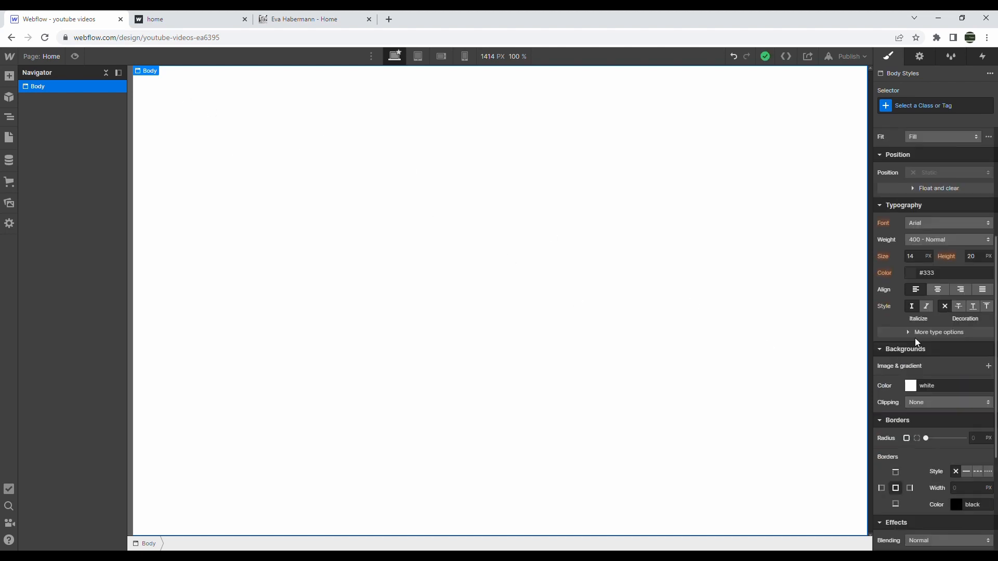
scroll(915, 339, "down", 3)
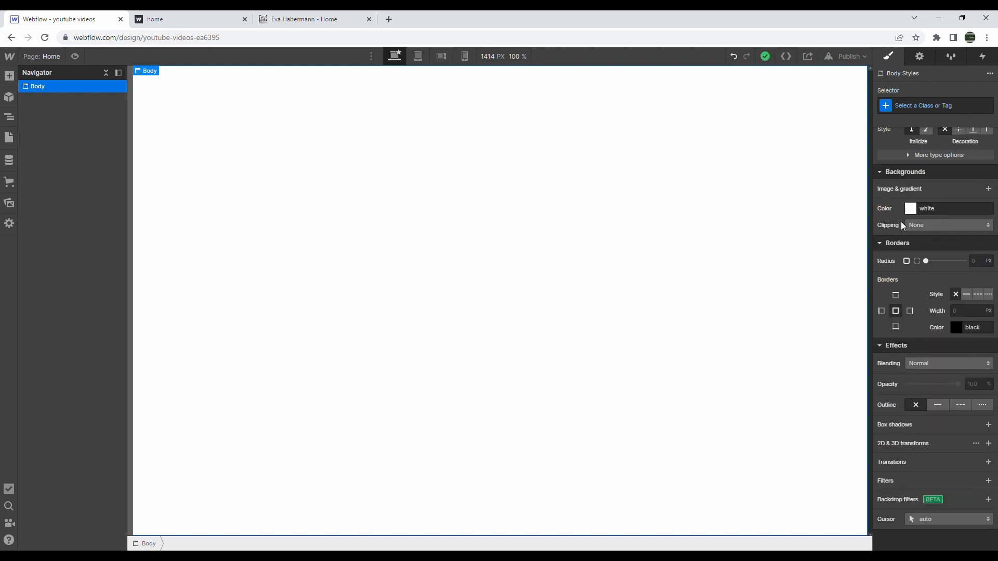
left_click(911, 208)
left_click_drag(922, 260, 831, 360)
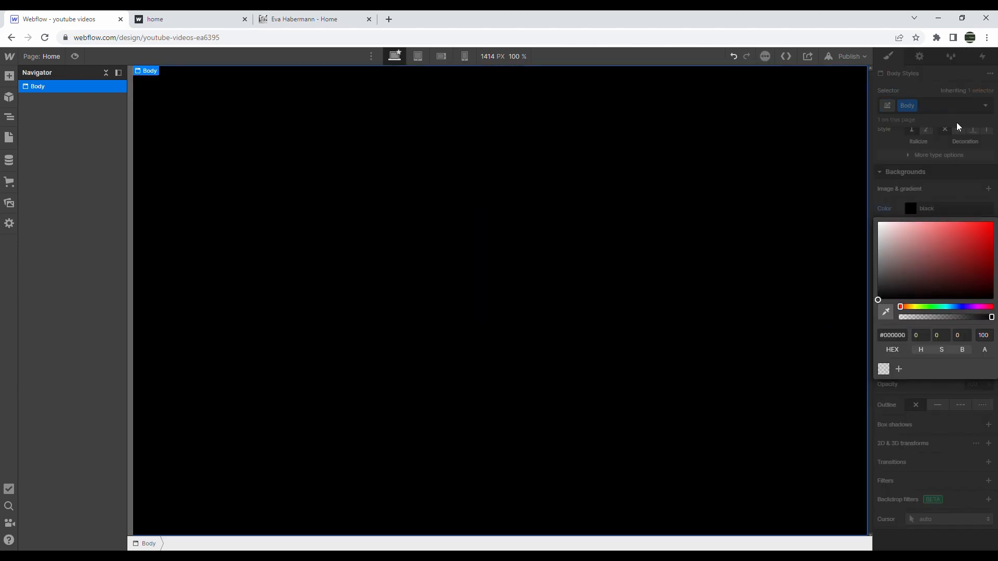
left_click(959, 143)
Step: Set the Body's top and bottom padding to 10vw each
scroll(963, 151, "up", 7)
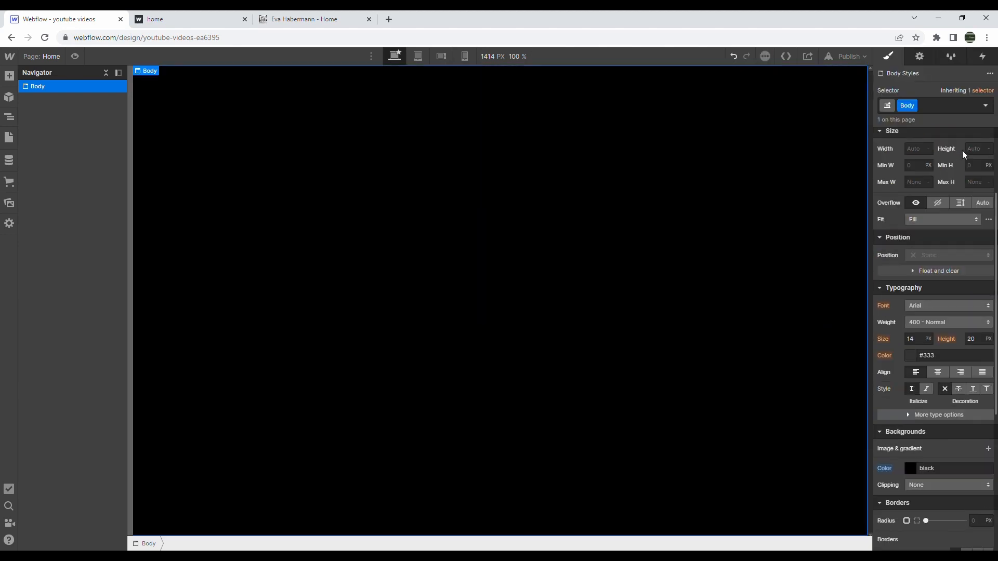
left_click(935, 203)
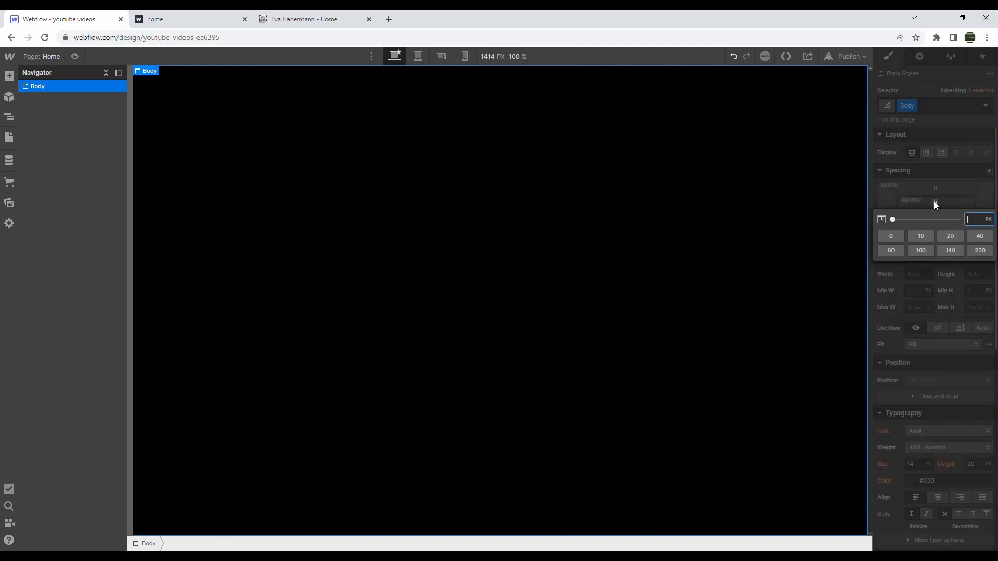
type("10vw")
key("Return")
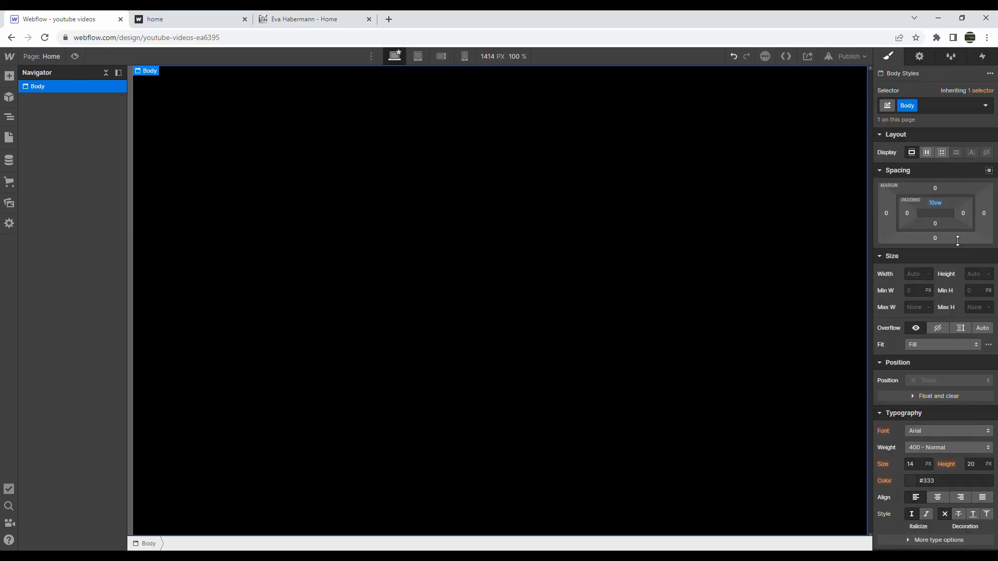
left_click(935, 224)
type("10vw")
key("Return")
Step: Set the Body's right and left padding to 5vw each
left_click(963, 215)
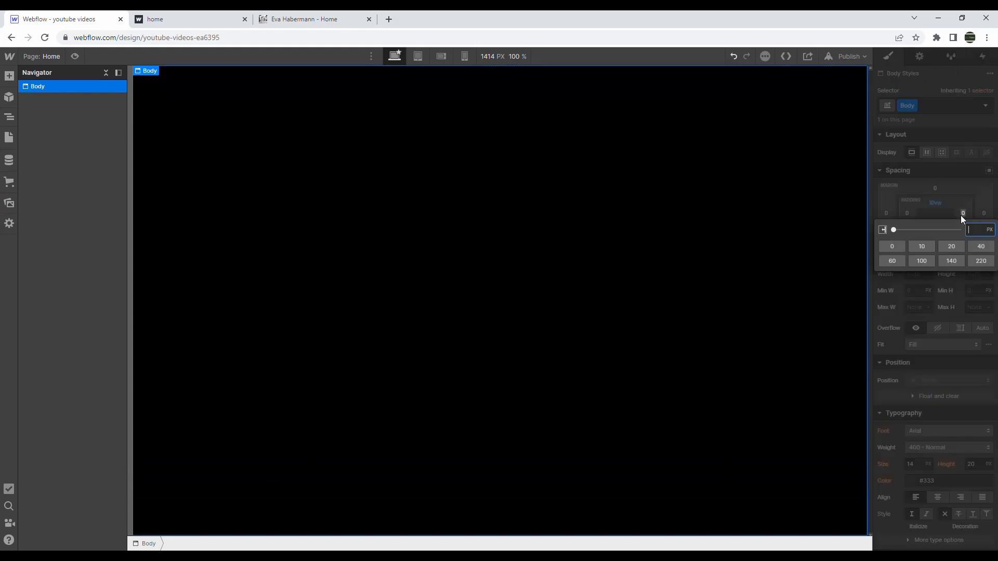
type("5vw")
key("Return")
left_click(907, 214)
type("5vw")
key("Return")
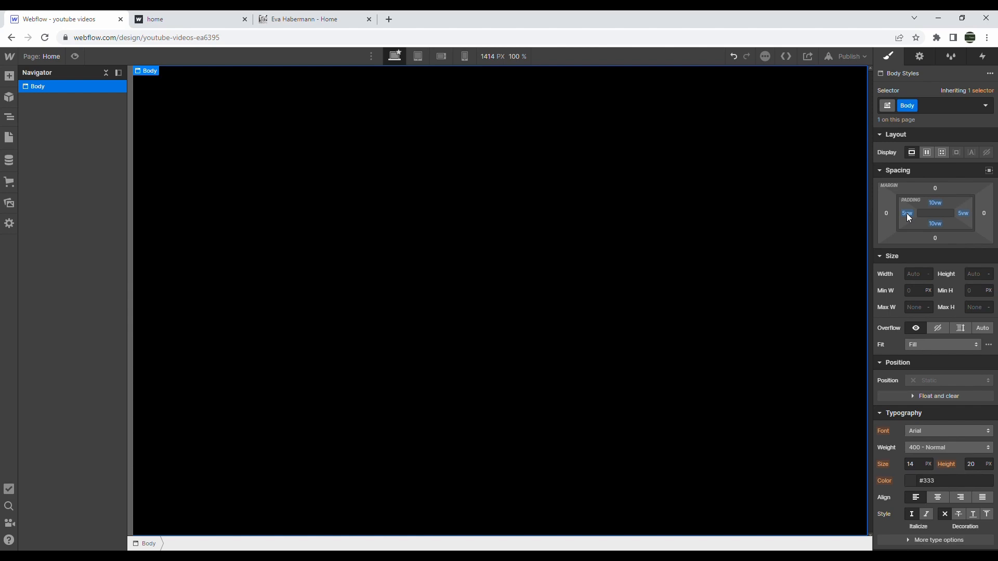
Step: Make the Body a vertical flex layout with its children aligned to the right end
left_click(927, 153)
left_click(958, 179)
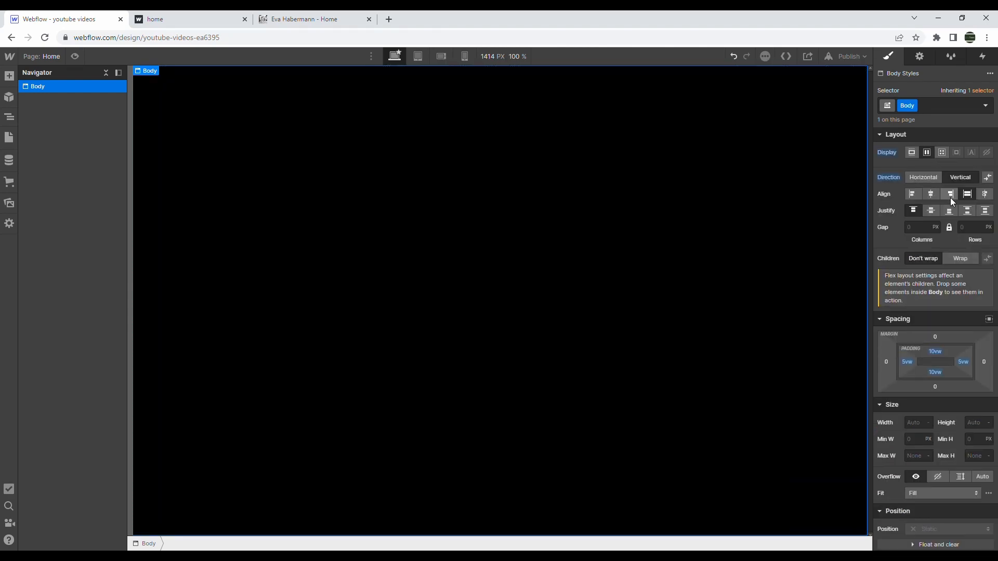
left_click(950, 194)
Step: Set the Body's height to 100vh
scroll(944, 259, "down", 7)
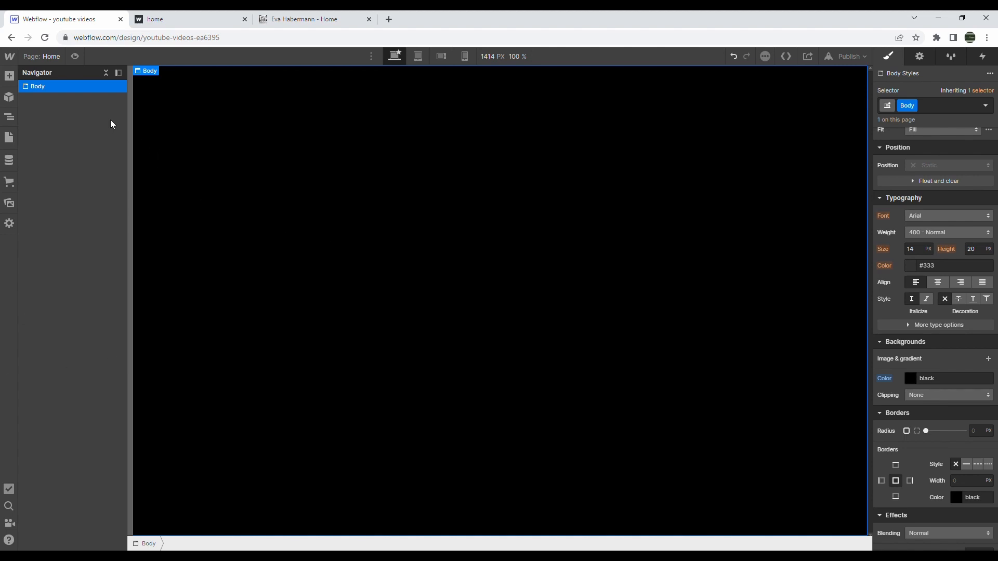
scroll(924, 198, "up", 7)
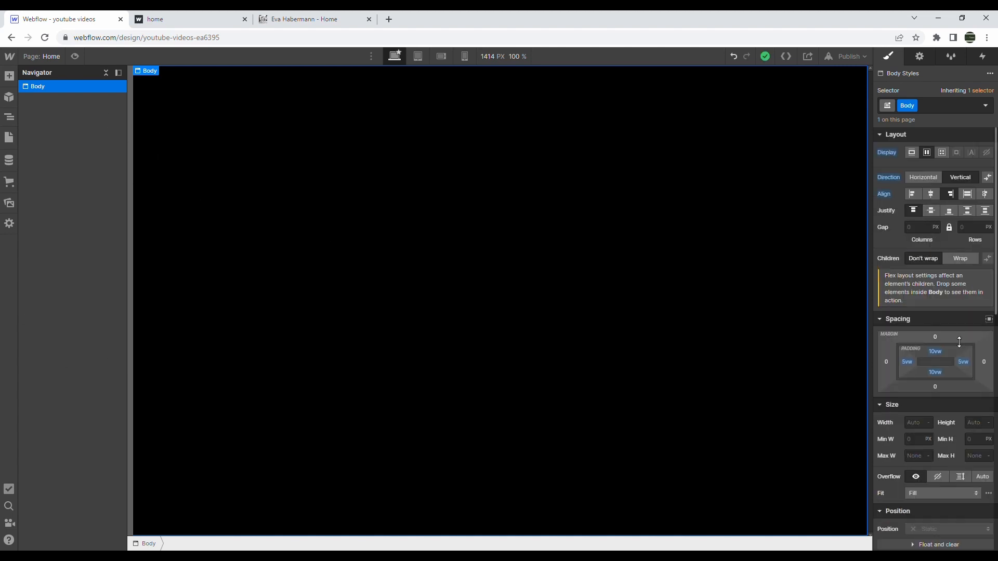
left_click(972, 423)
type("100vh")
key("Return")
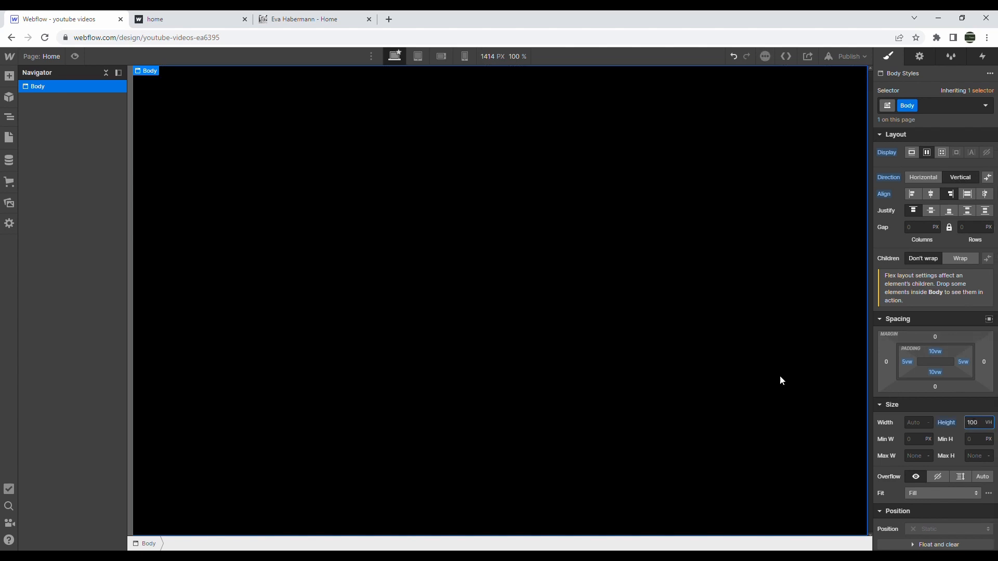
Step: Add a List without bullets to the Body and assign it a new class named list
left_click(17, 75)
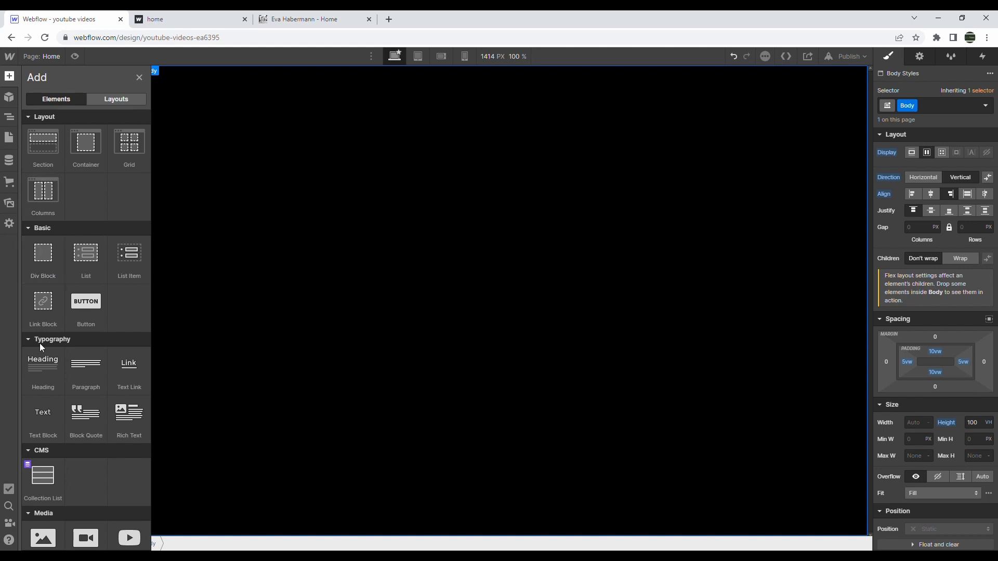
left_click_drag(86, 254, 725, 154)
left_click(922, 112)
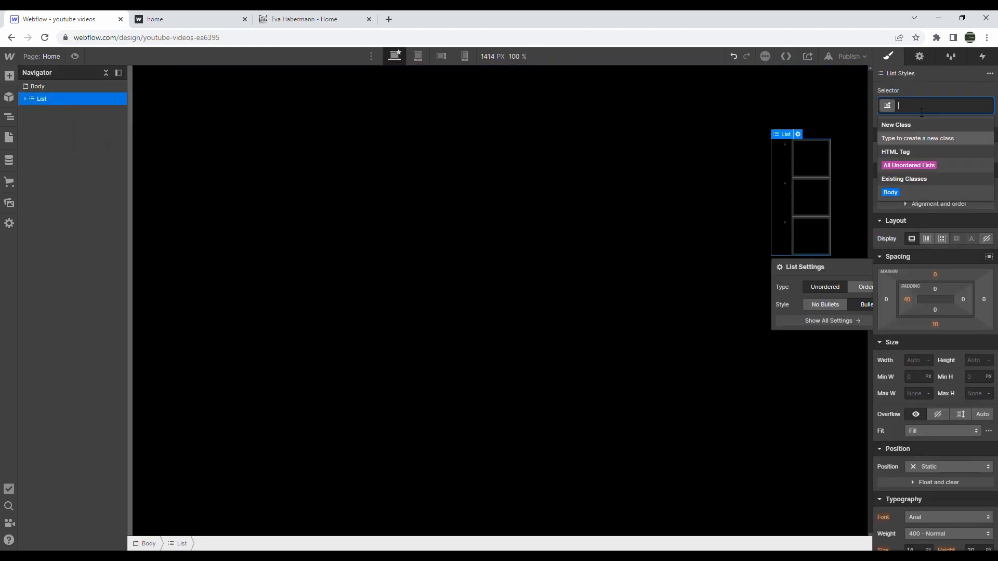
type("list")
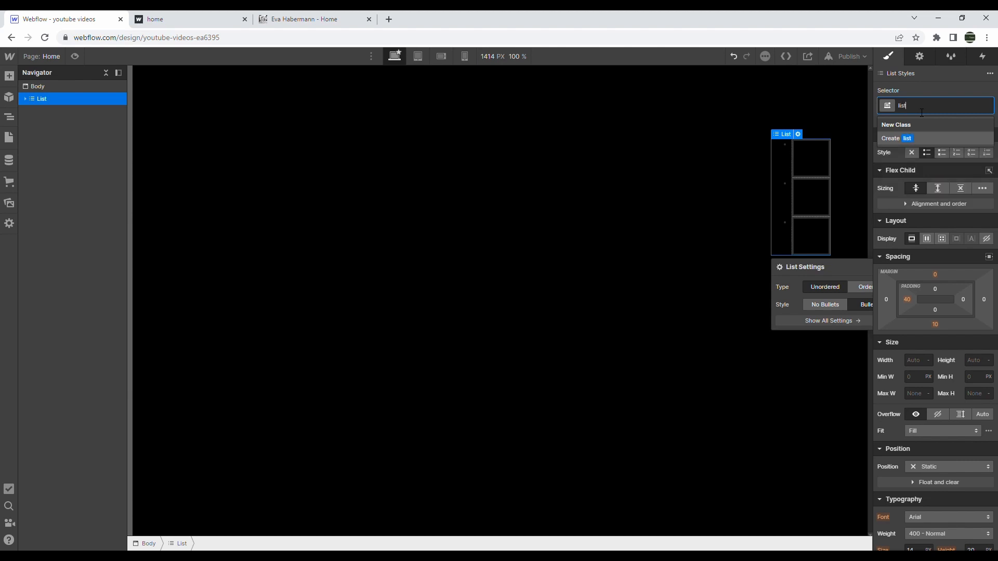
key("Return")
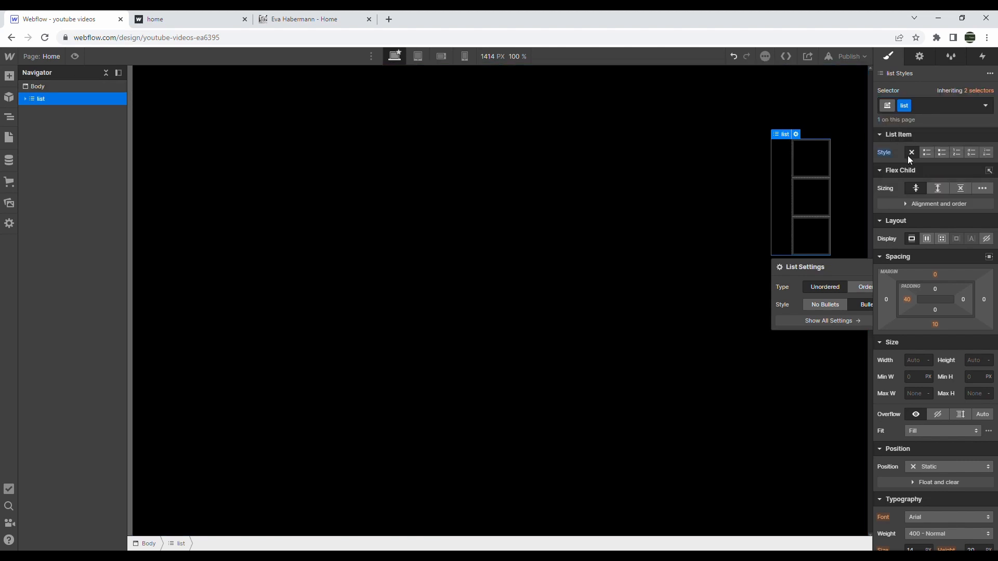
Step: Set the list's left padding to 0 and its width to 50%
left_click(909, 301)
left_click(894, 331)
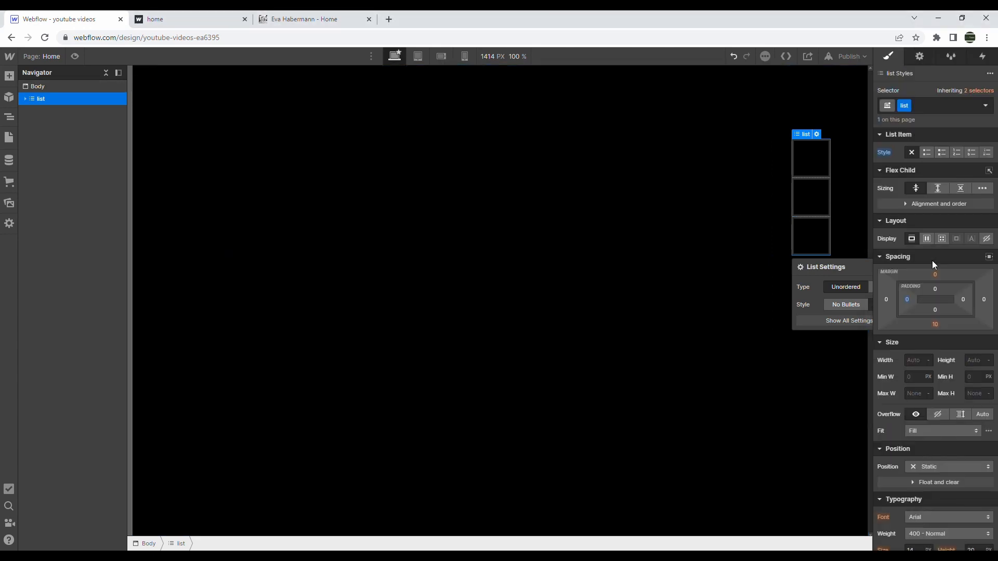
left_click(914, 360)
type("50%")
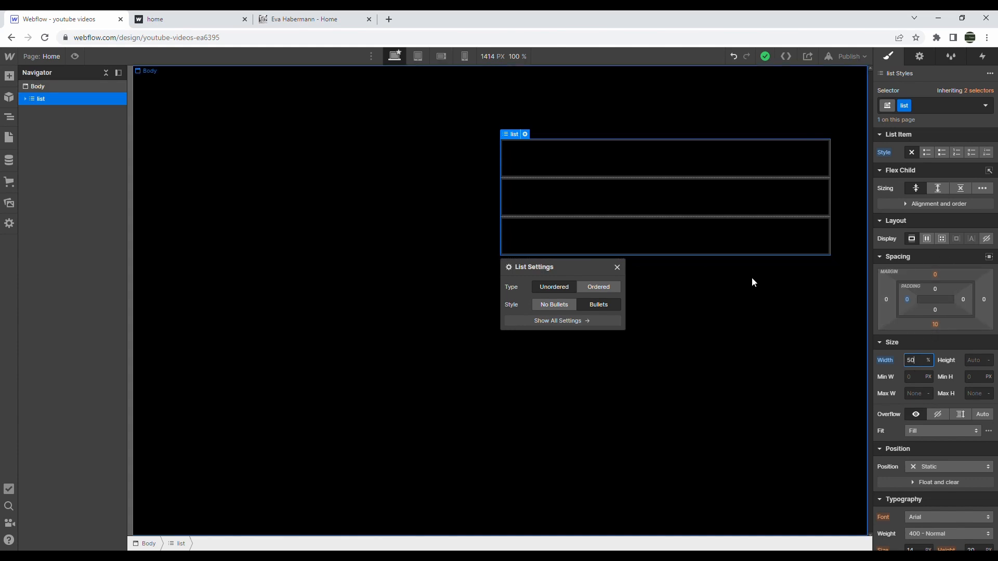
Step: Delete two of the three list items so that only one stays in the list
left_click(563, 164)
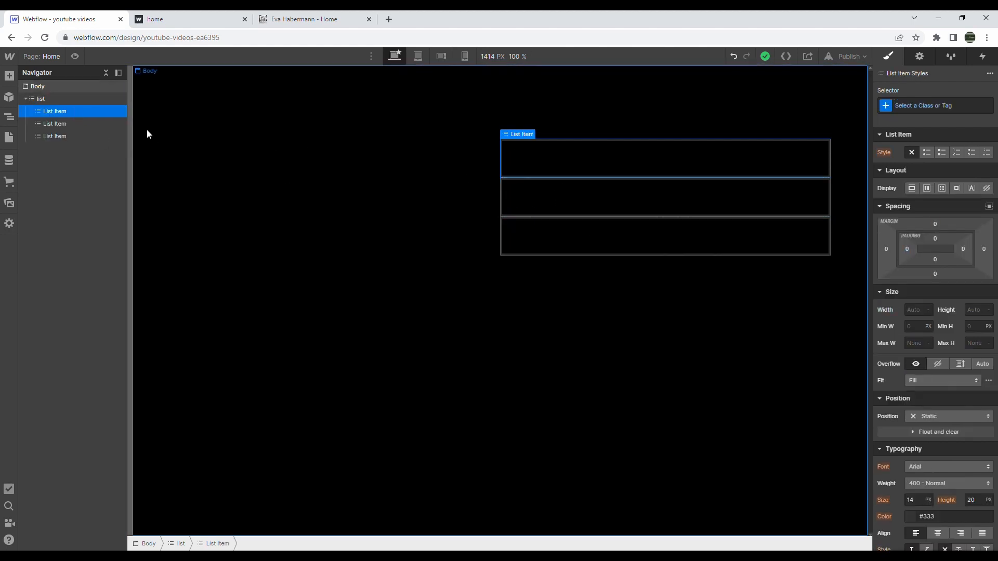
key("Delete")
key("Delete")
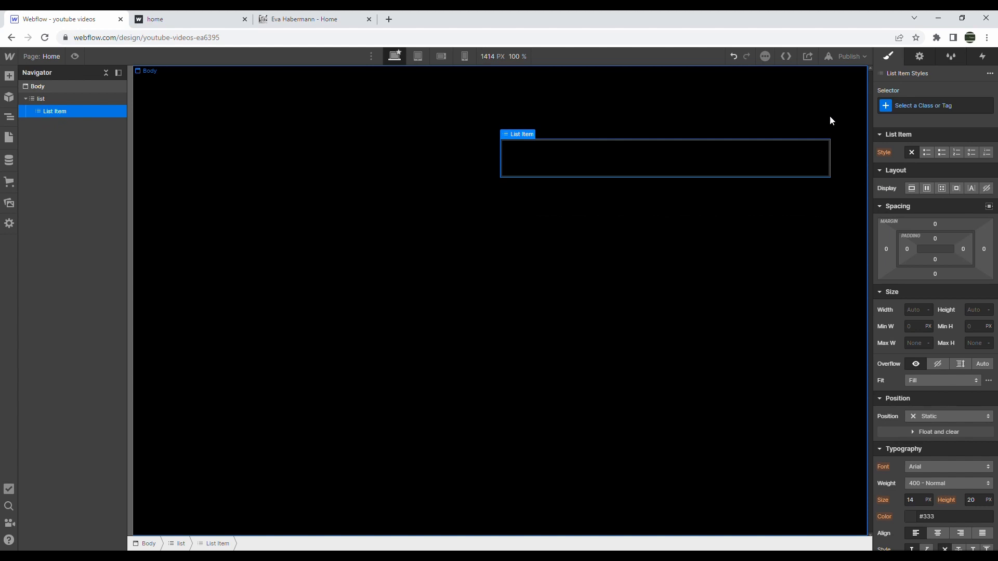
Step: Give the remaining list item a new class named list-item and a bottom margin of 2vw
left_click(934, 110)
type("list-item")
key("Return")
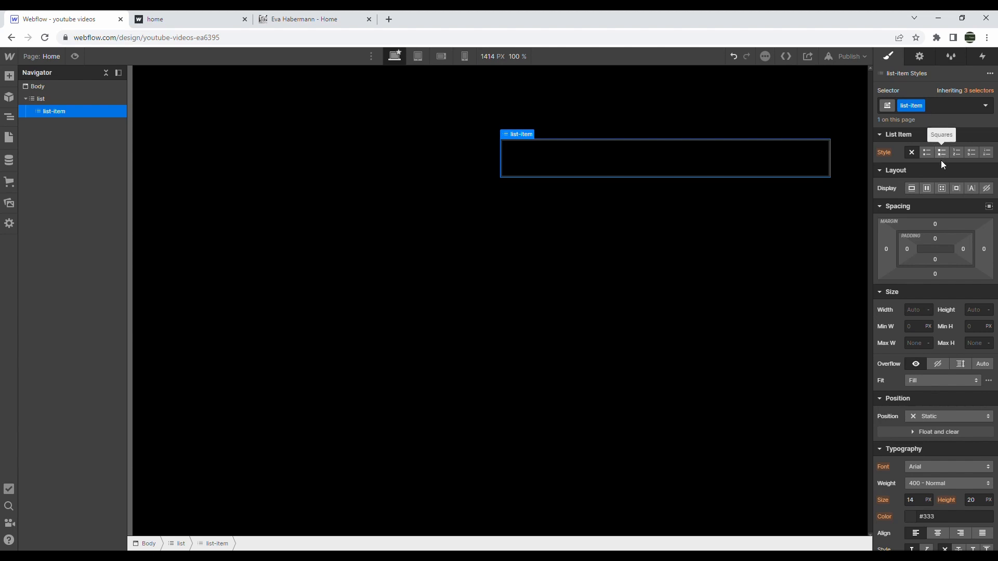
left_click(938, 274)
type("2vh")
key("Return")
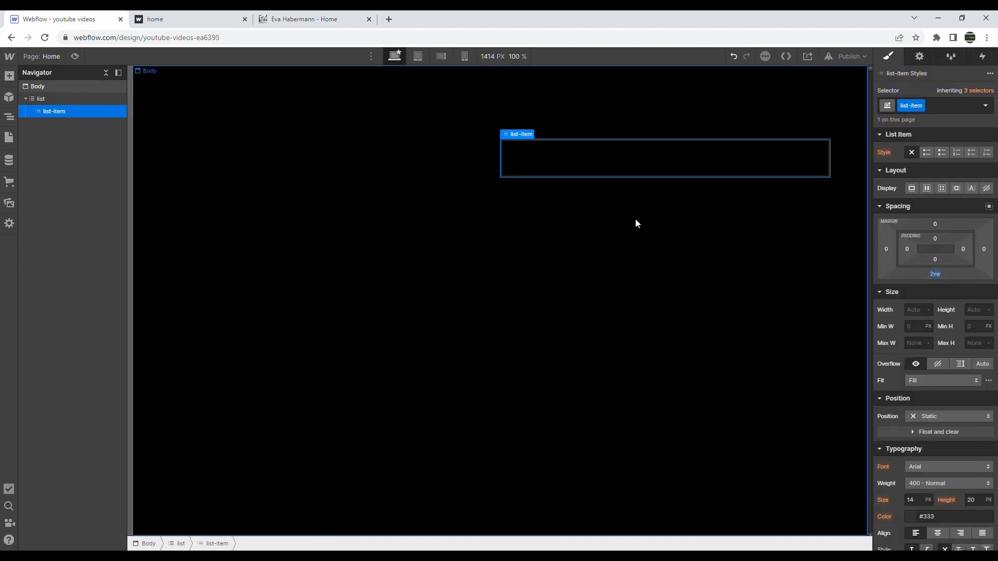
Step: Give the list item a solid white top border 3 px wide
scroll(952, 335, "down", 8)
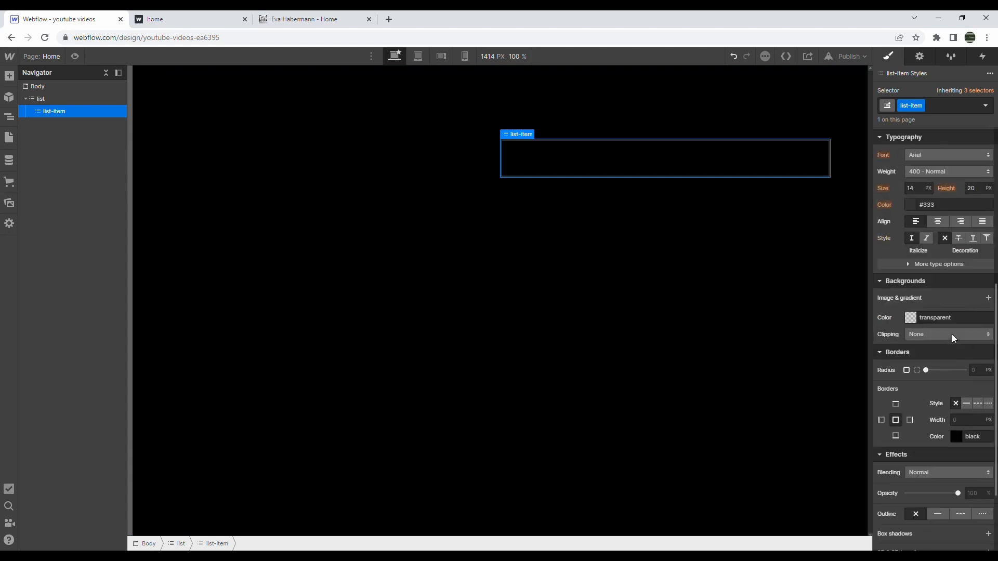
left_click(894, 295)
left_click(962, 312)
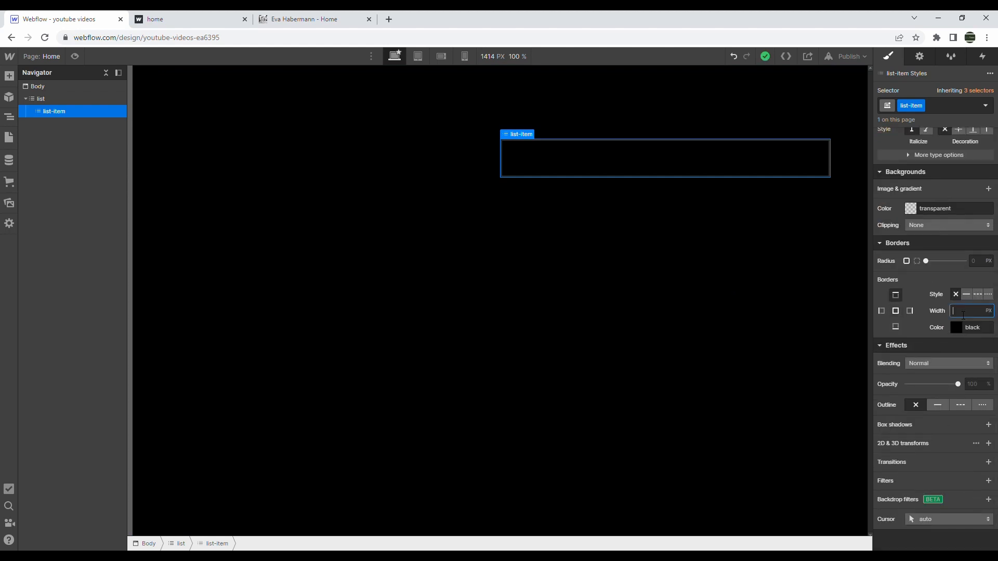
key("Return")
left_click(958, 328)
left_click_drag(944, 391, 878, 341)
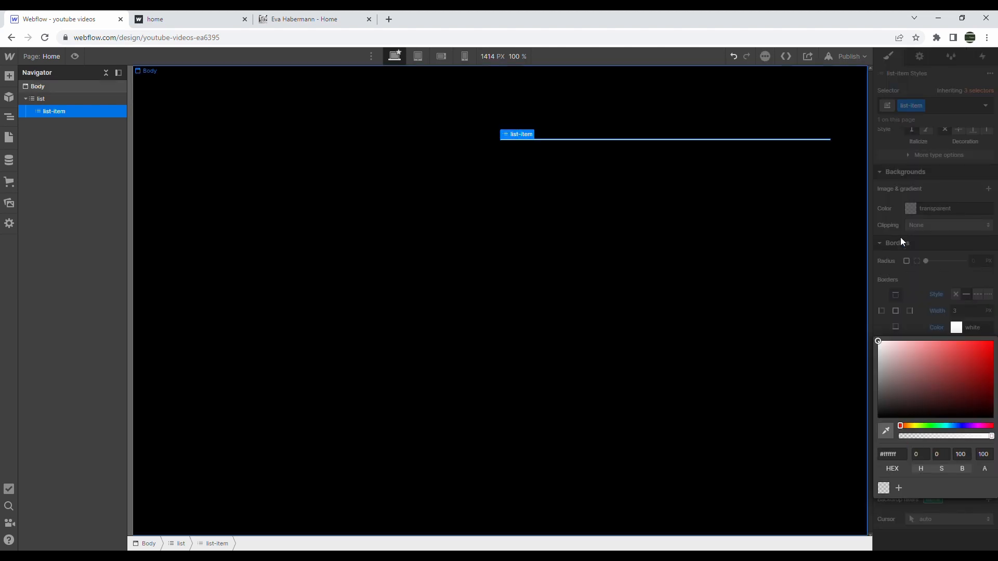
left_click(918, 226)
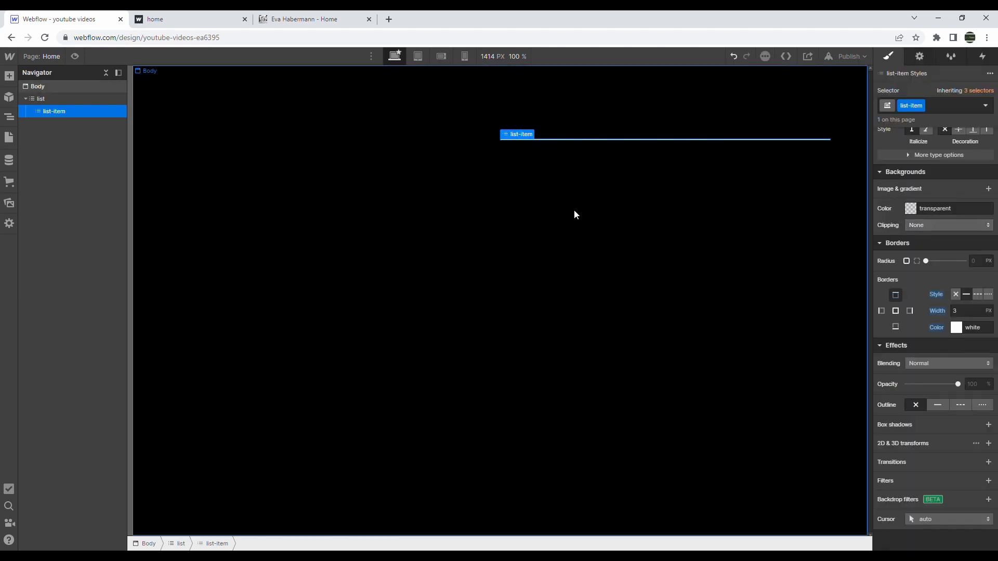
Step: Add a Div Block inside the list item and assign it a new class named list-item-heading-wrapper
left_click(9, 78)
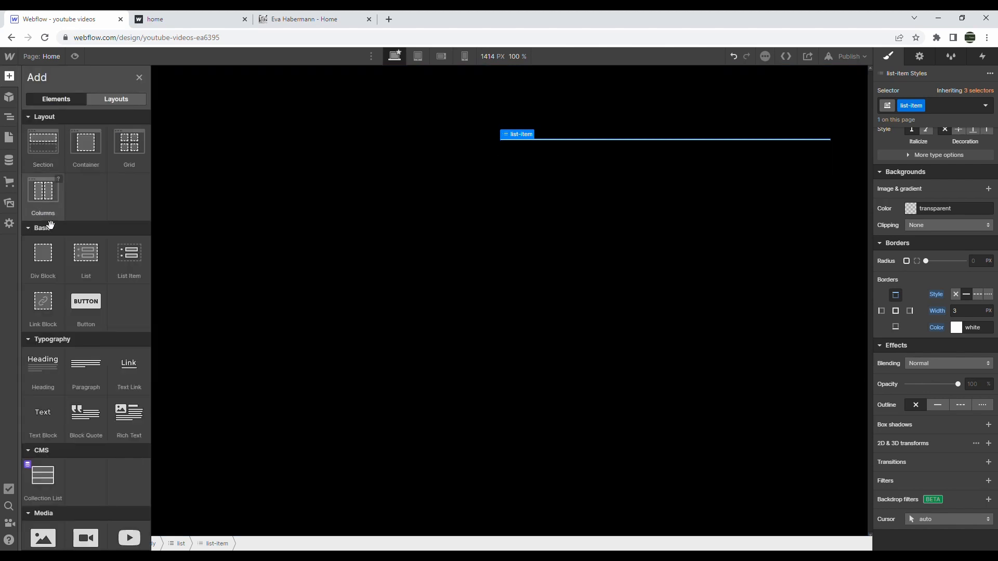
left_click_drag(40, 255, 52, 126)
left_click(920, 105)
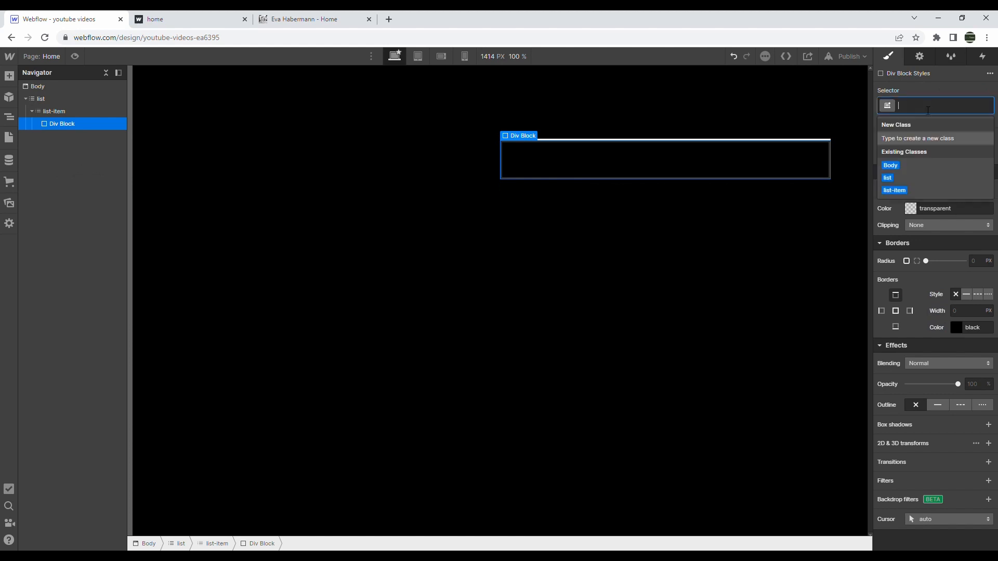
type("list-h")
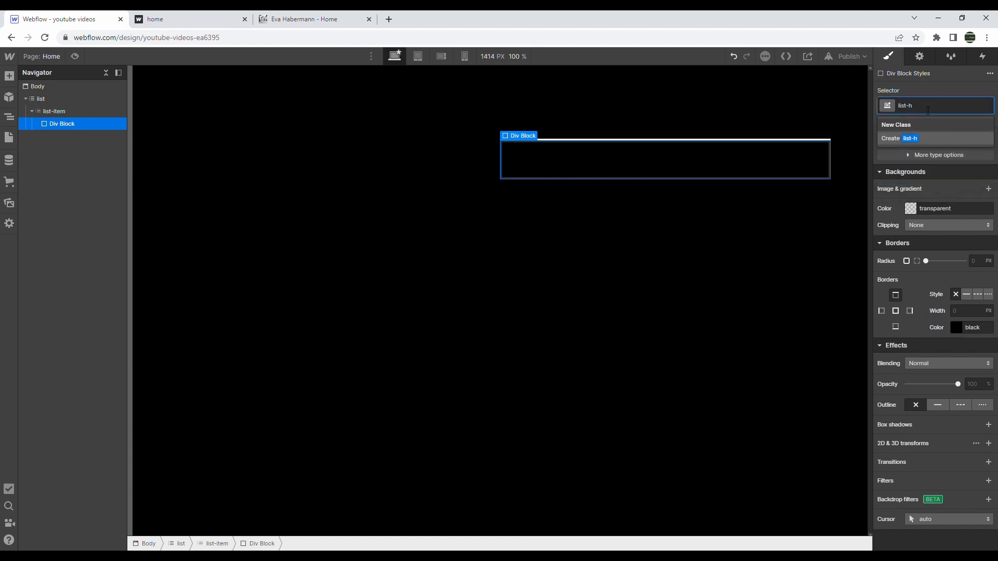
key("BackSpace")
type("item-heading-wrapper")
key("Return")
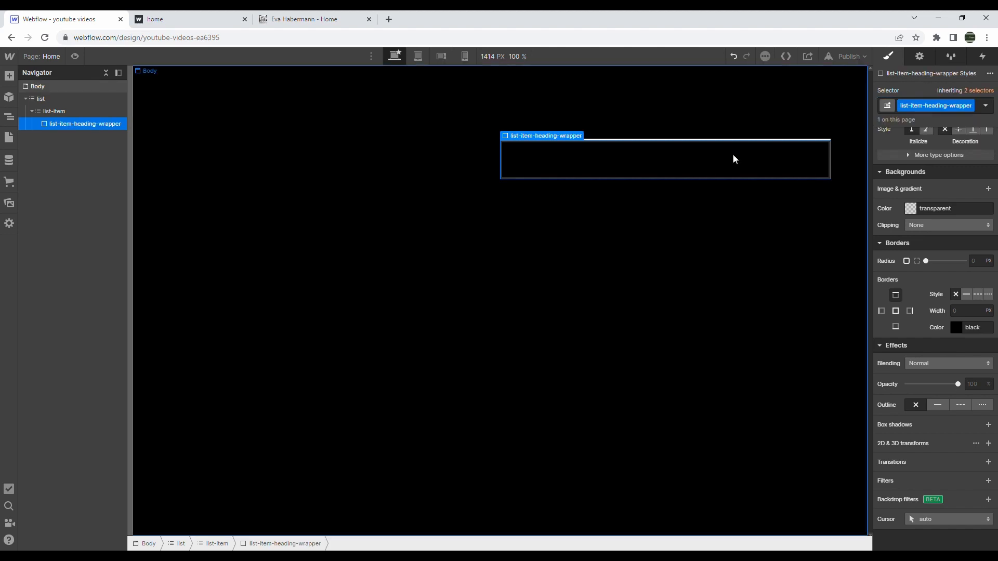
Step: Examine the hover effect on the HARRY STYLES entry of the published example page and return to the Designer
left_click(183, 15)
mouse_move(512, 156)
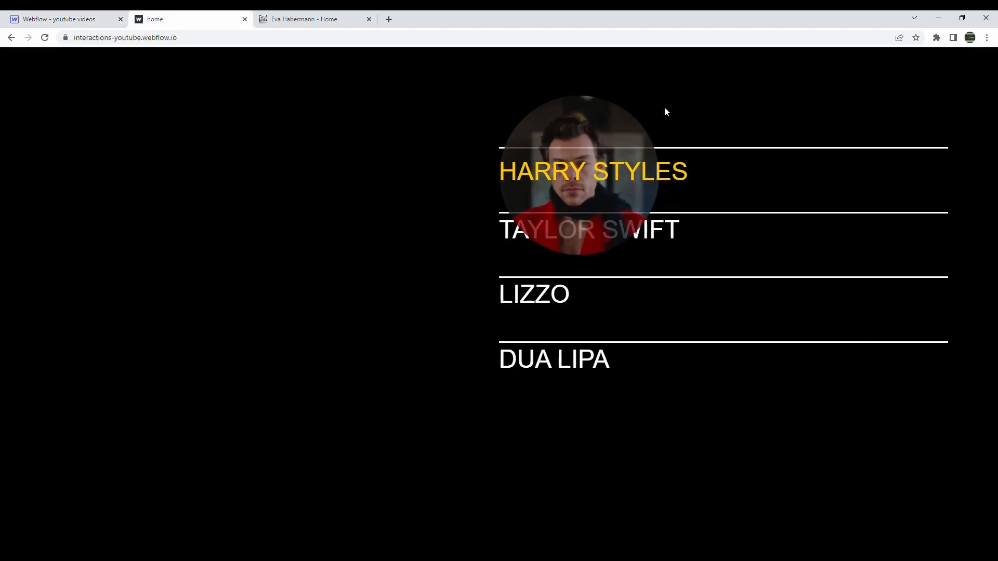
mouse_move(669, 165)
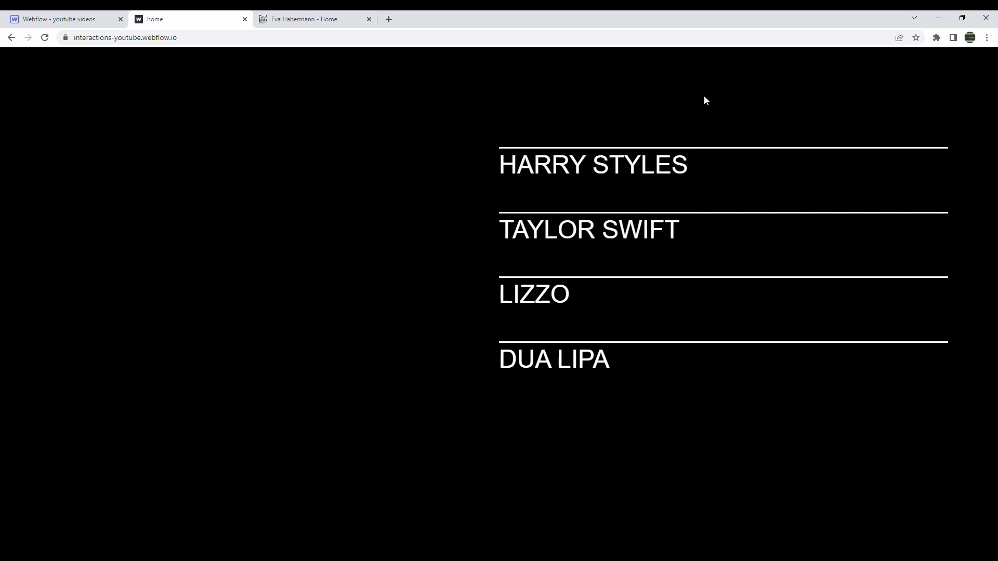
key("ctrl+shift+Tab")
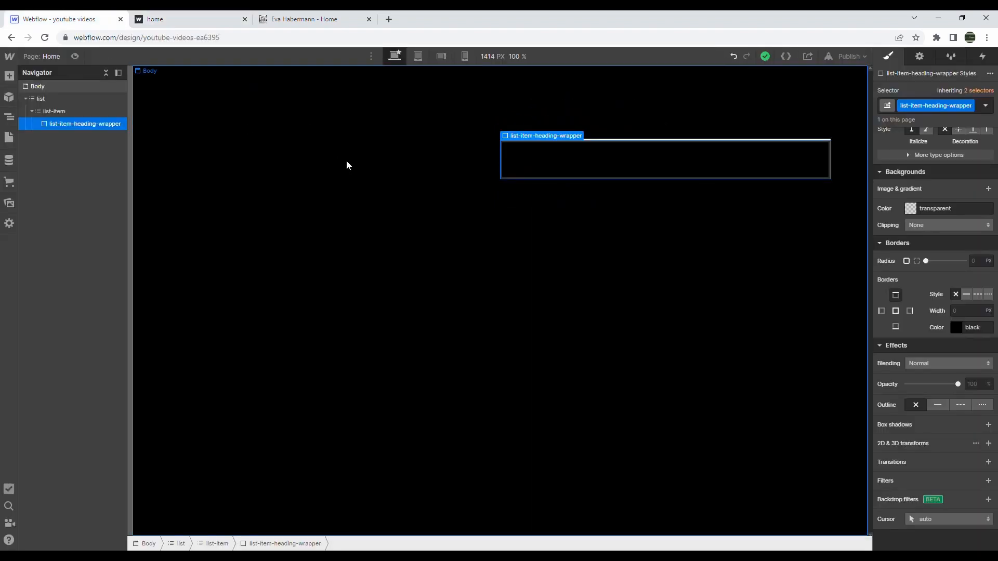
Step: Set the height of list-item-heading-wrapper to 4 rem
scroll(958, 227, "up", 8)
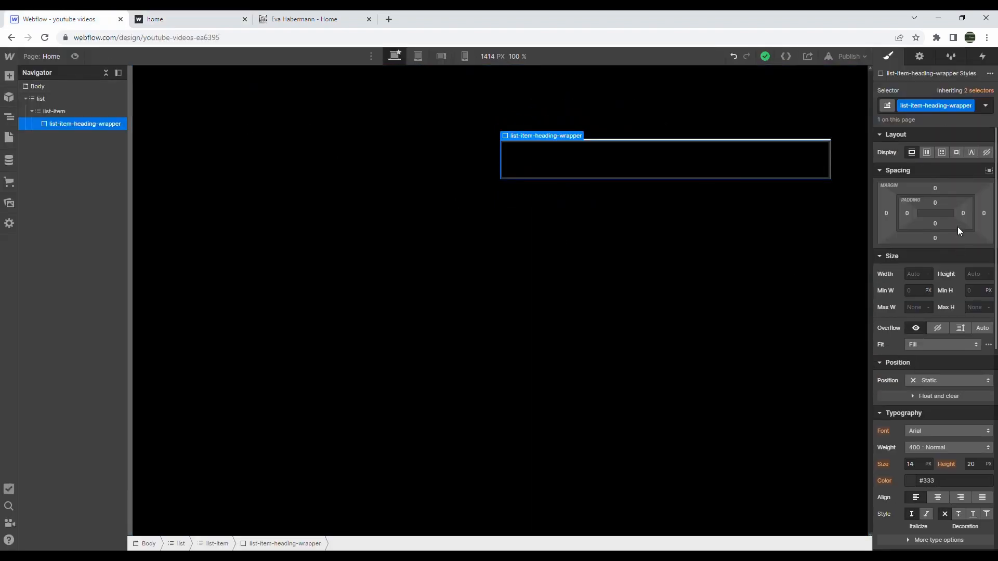
left_click(975, 278)
type("4rem")
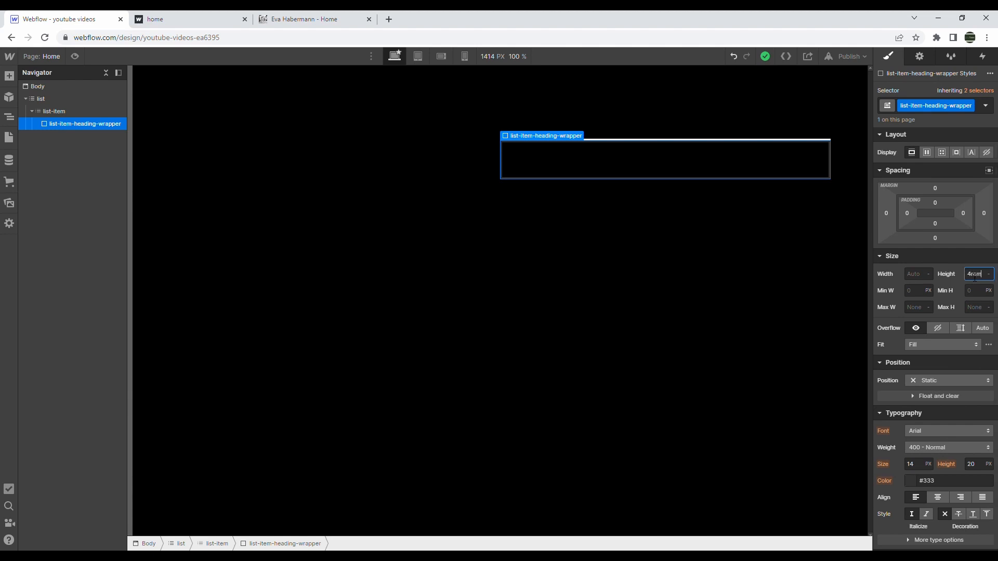
key("Return")
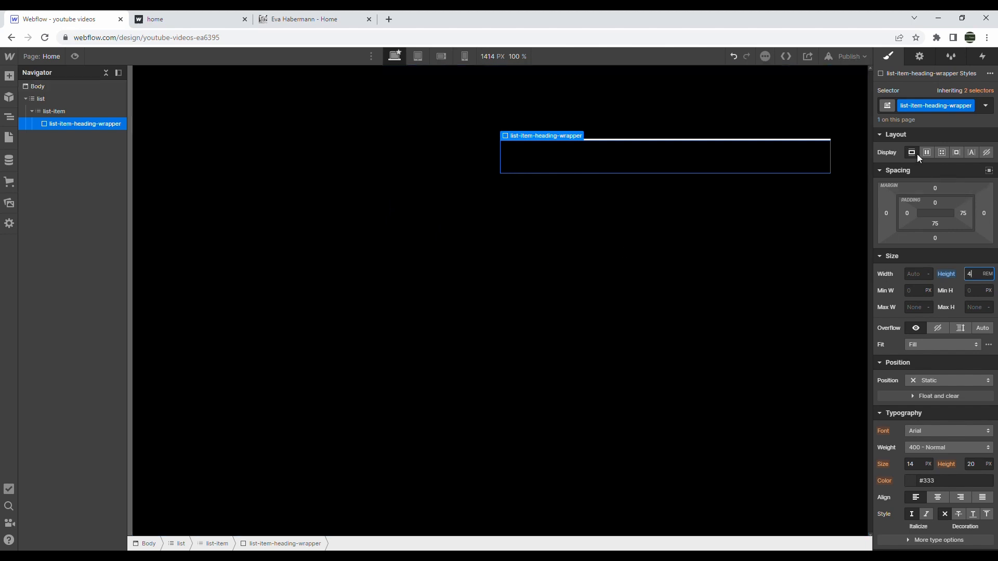
Step: Add a Text Link inside list-item-heading-wrapper and assign it a new class named list-item-heading
left_click(9, 76)
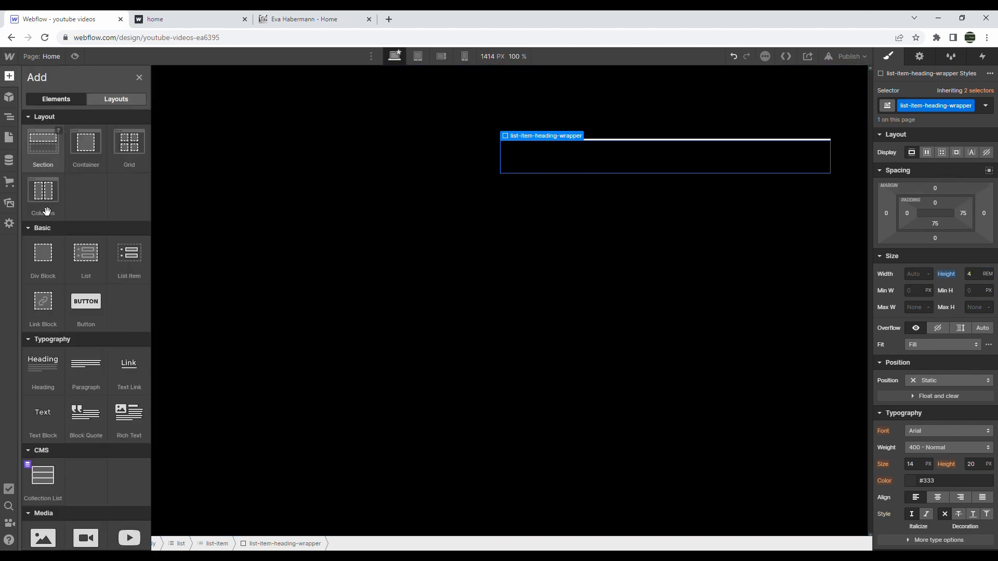
scroll(97, 286, "down", 3)
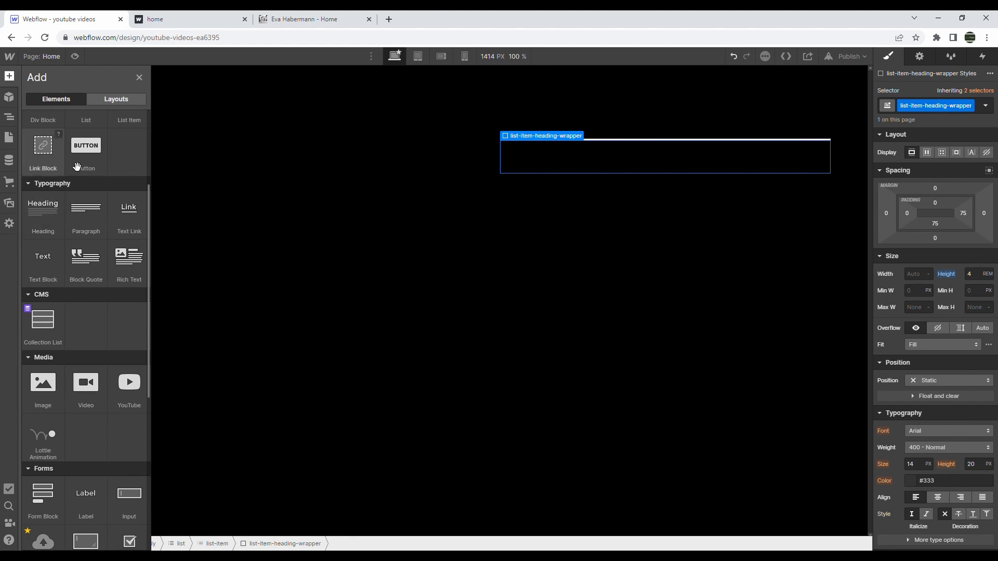
scroll(99, 207, "up", 1)
left_click_drag(119, 292, 84, 135)
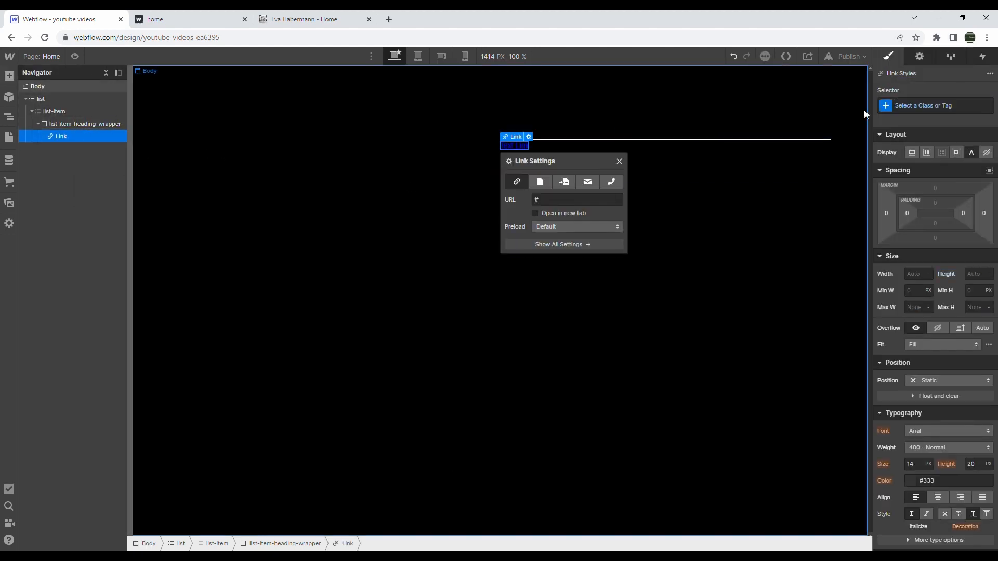
left_click(935, 111)
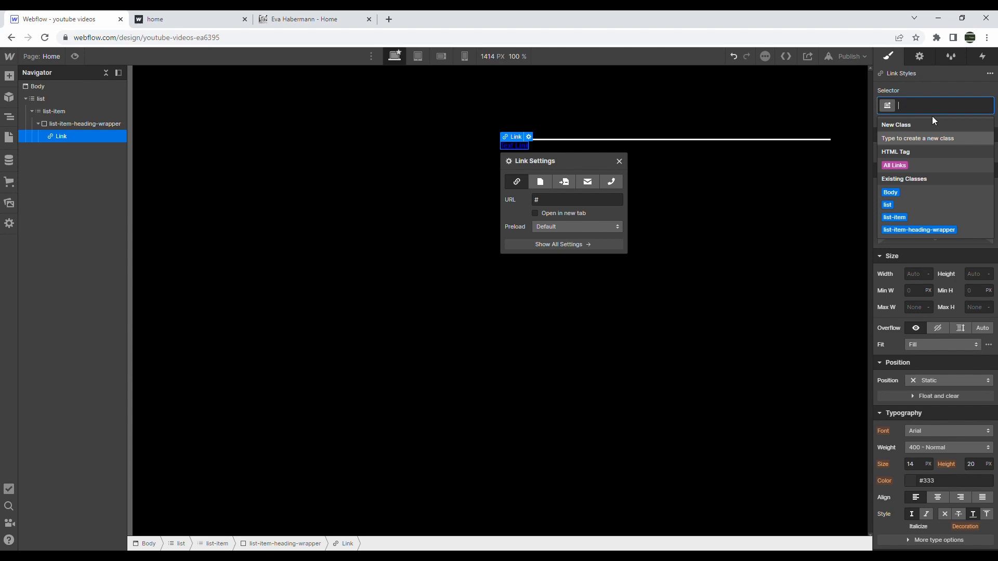
type("list-item-heading")
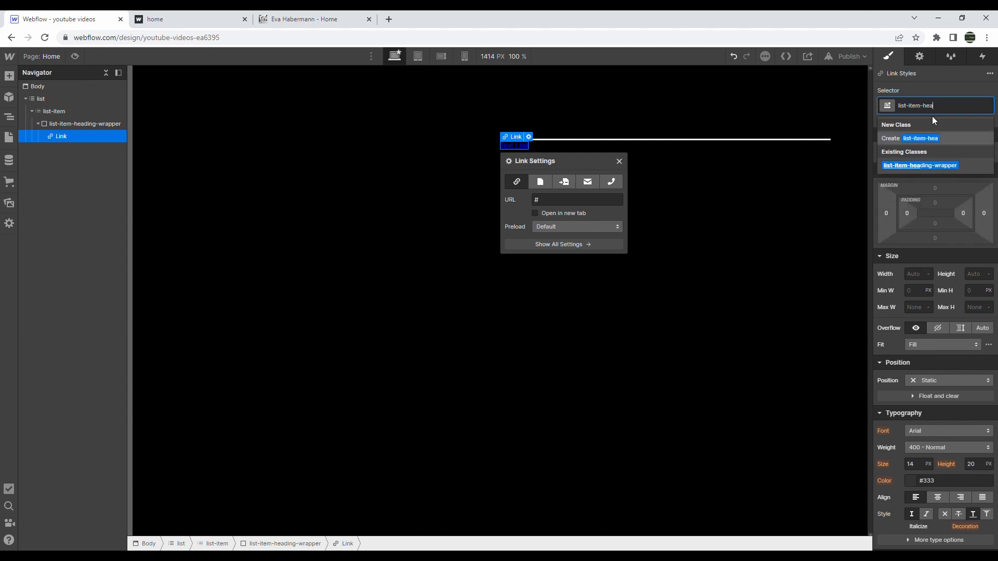
key("Return")
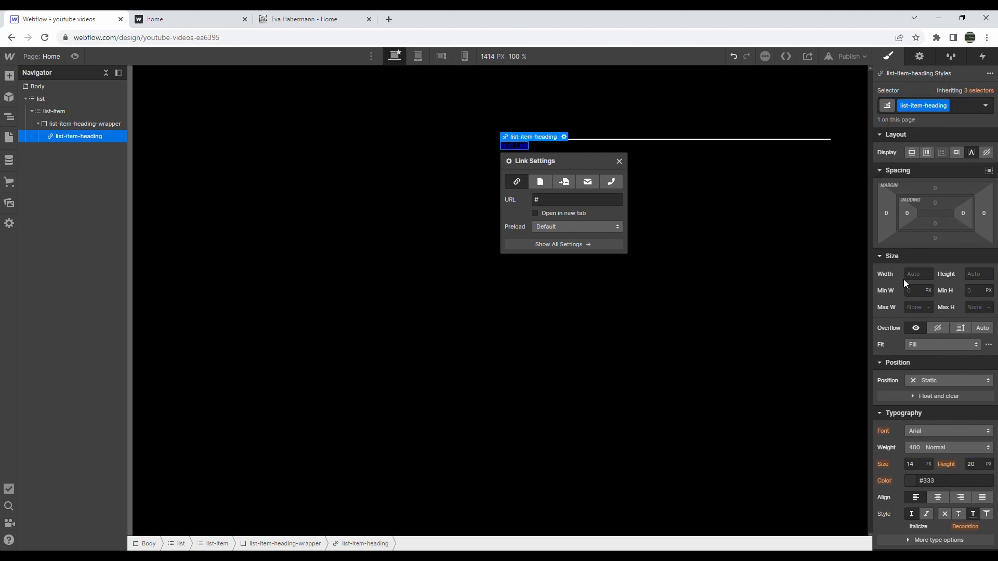
Step: Set the list-item-heading link's font size to 3 rem and its line height to 4 rem
scroll(921, 390, "down", 2)
left_click(918, 362)
type("3rem")
key("Return")
left_click(972, 360)
type("4rem")
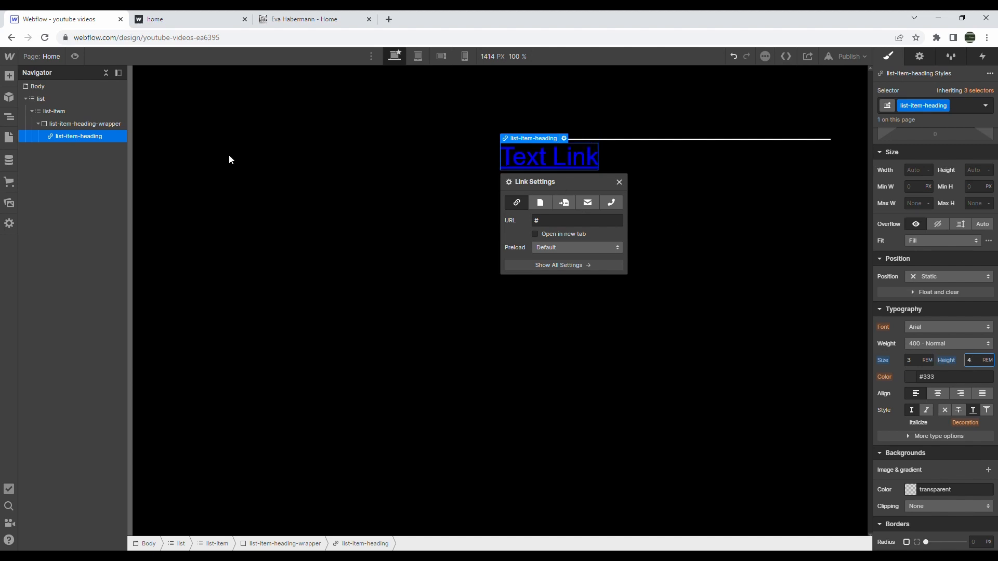
Step: Set the text color of the list-item-heading link to white (#ffffff)
left_click(111, 123)
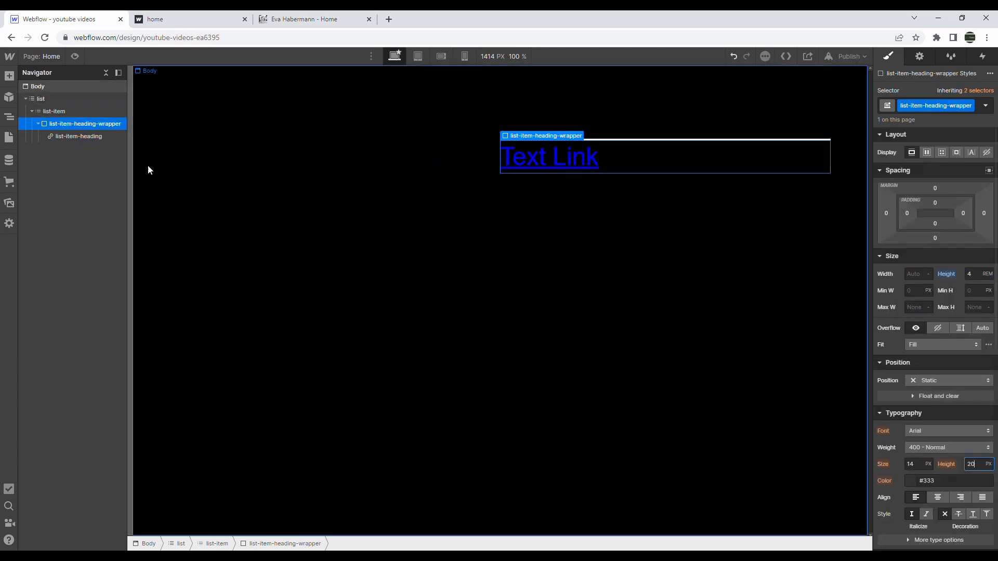
left_click(97, 136)
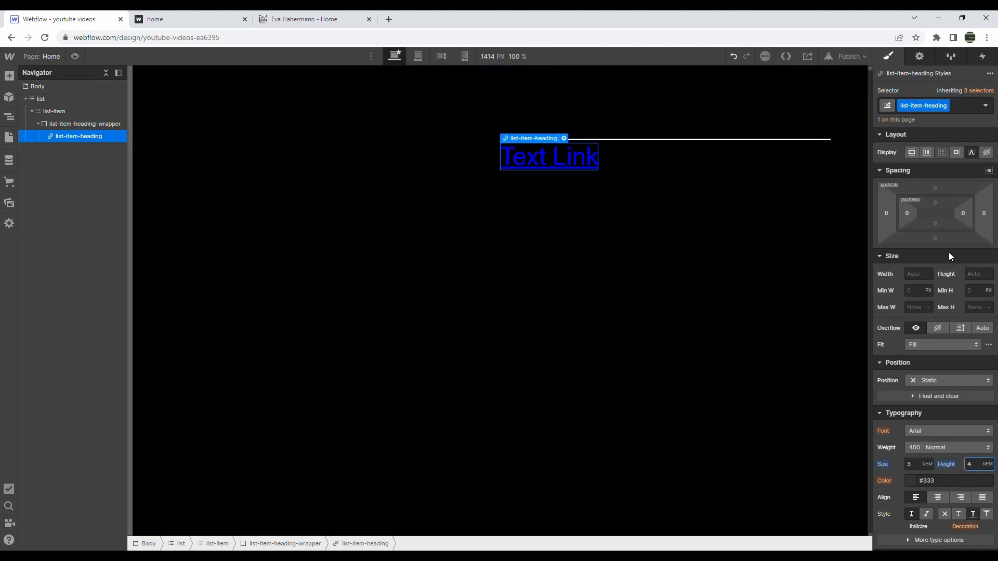
scroll(949, 252, "down", 3)
left_click(915, 326)
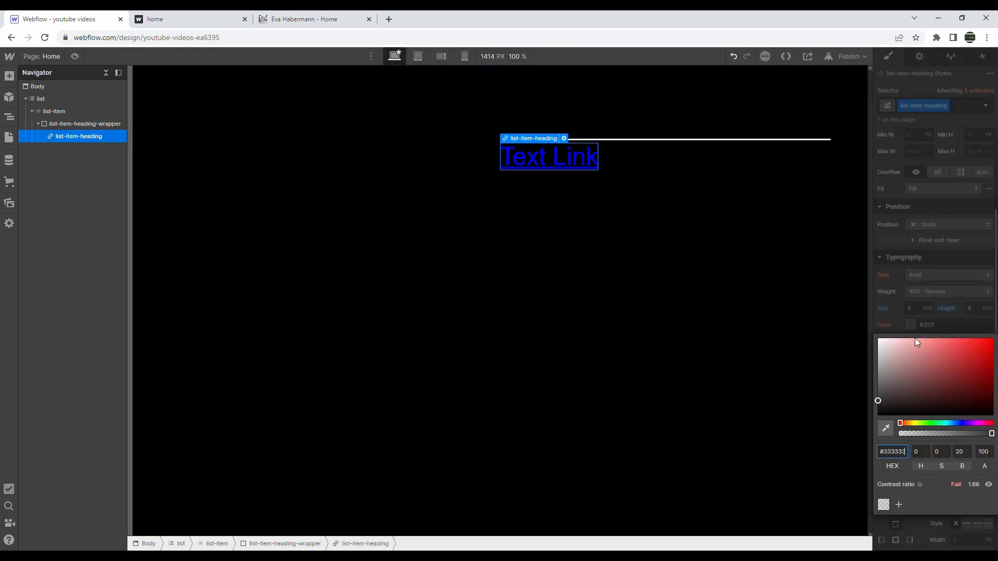
left_click(917, 403)
left_click_drag(917, 403, 878, 338)
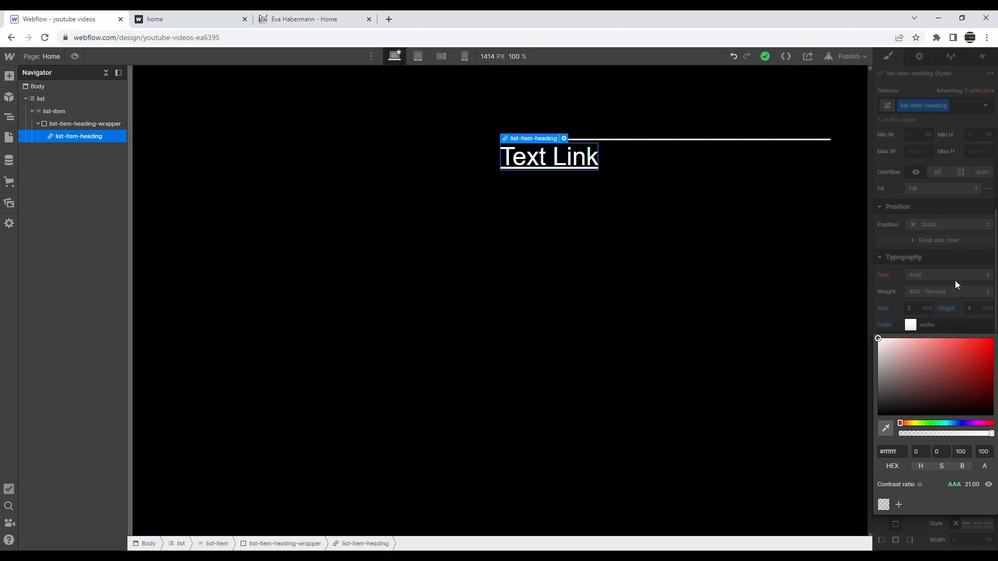
left_click(955, 281)
Step: Make the list-item-heading text all uppercase and remove its underline decoration
left_click(918, 385)
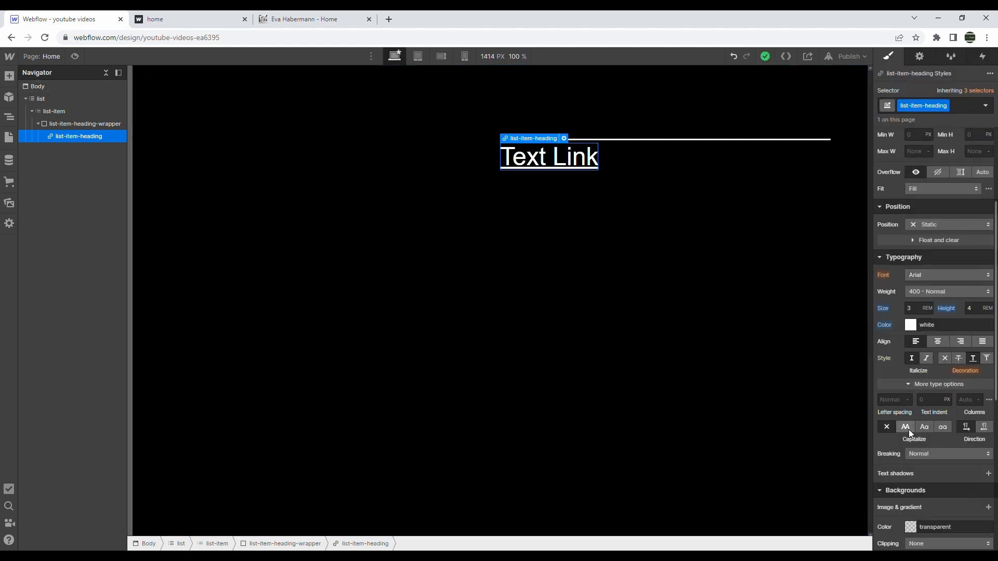
left_click(906, 428)
left_click(945, 358)
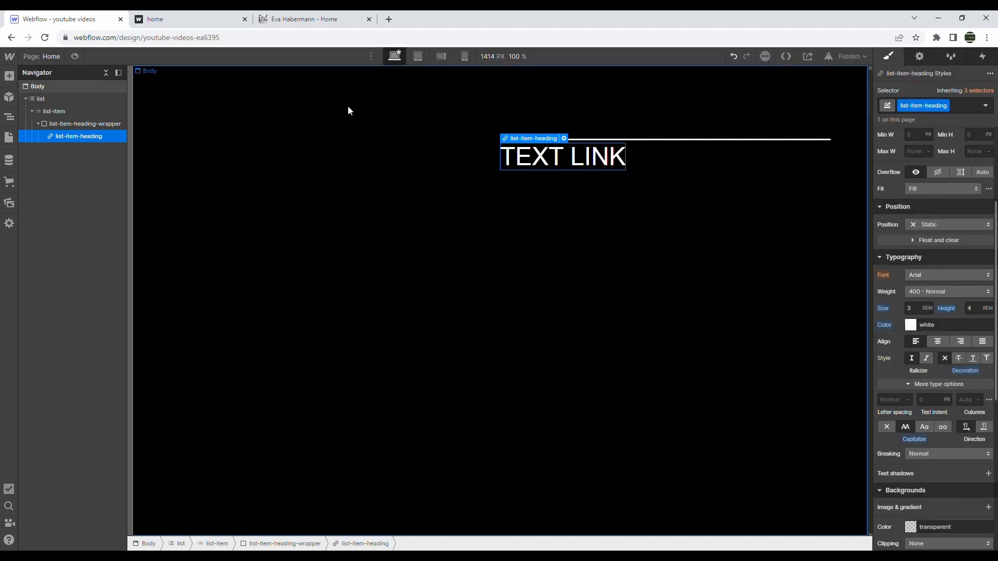
Step: Check the artist names on the published example page and replace the link text with HARRY STYLES
key("ctrl+Tab")
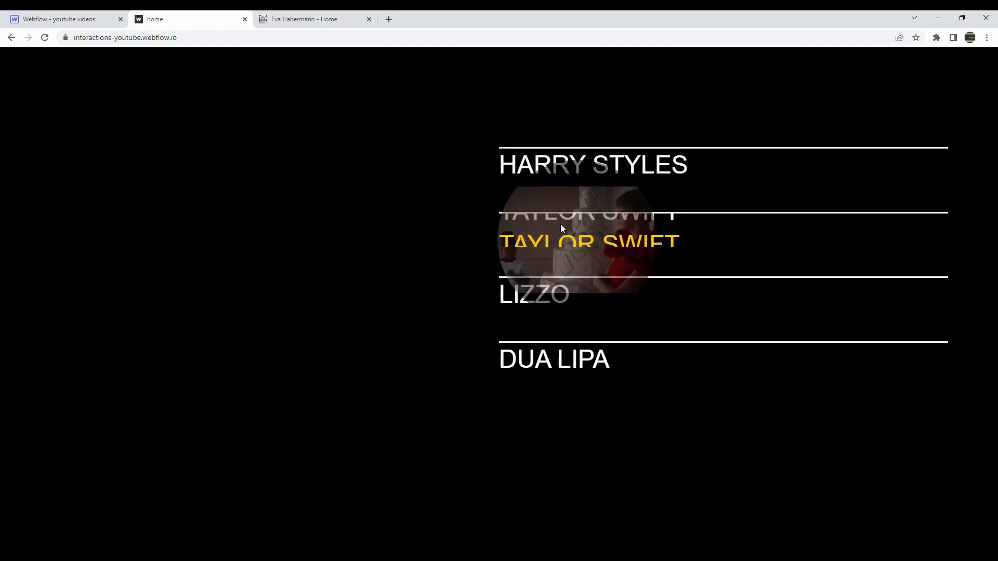
key("ctrl+shift+Tab")
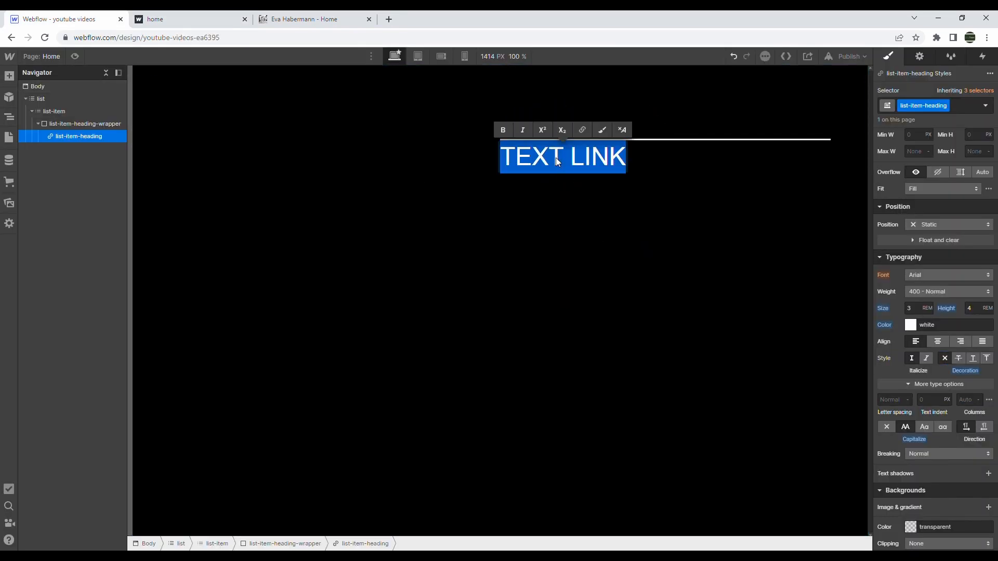
type("HARRY STYLES")
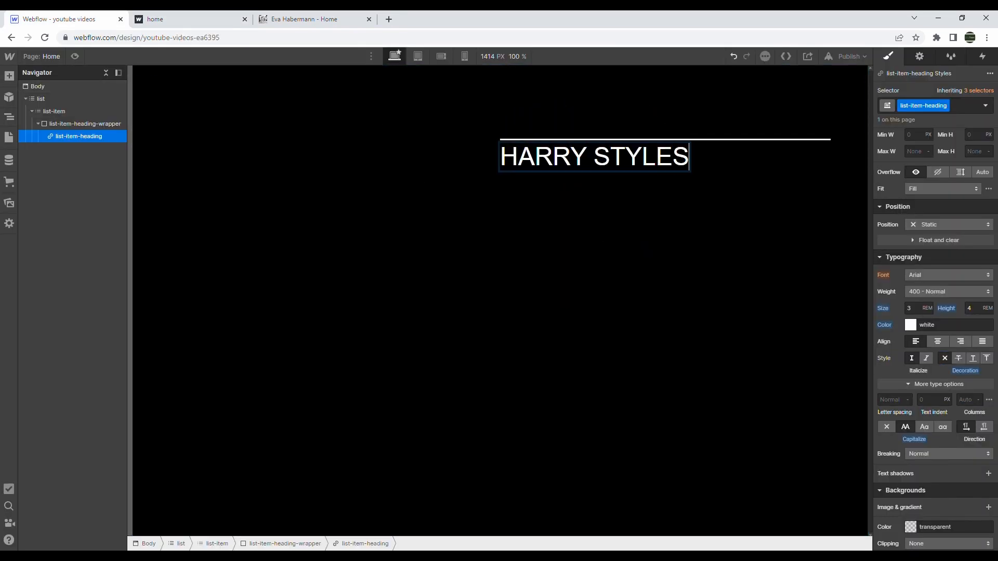
key("Escape")
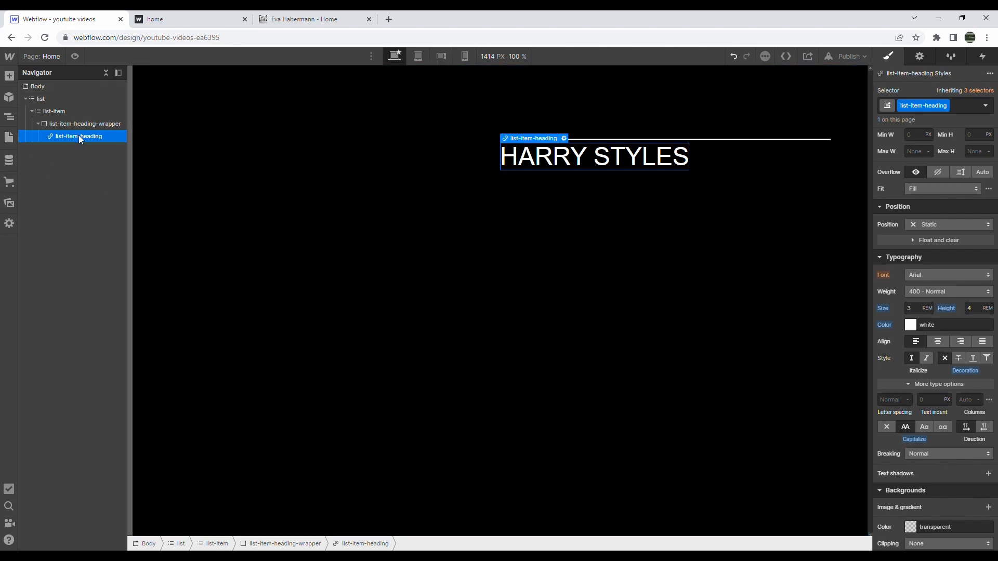
Step: Duplicate the list-item-heading link within its wrapper and add a combo class named yellow to the copy
key("ctrl+d")
left_click(95, 150)
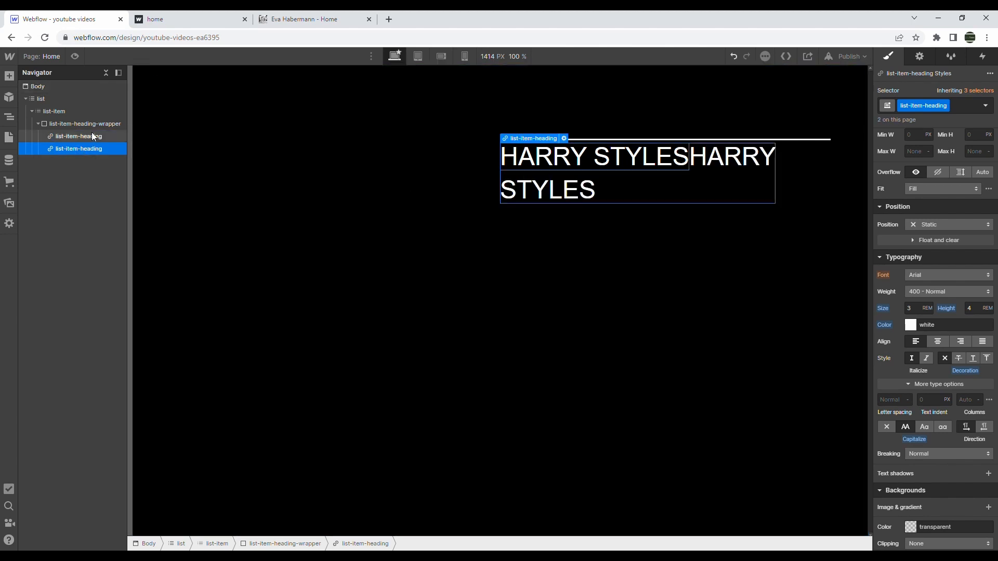
left_click(950, 105)
type("yellow")
key("Return")
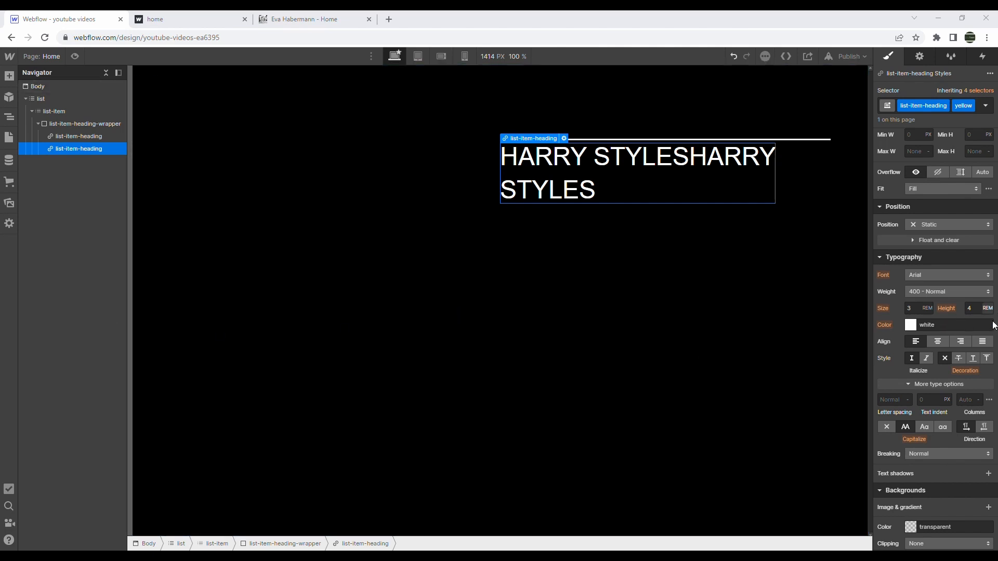
Step: Set the text color of the yellow heading copy to #ffc900
left_click(926, 326)
type("#ffc900")
key("Return")
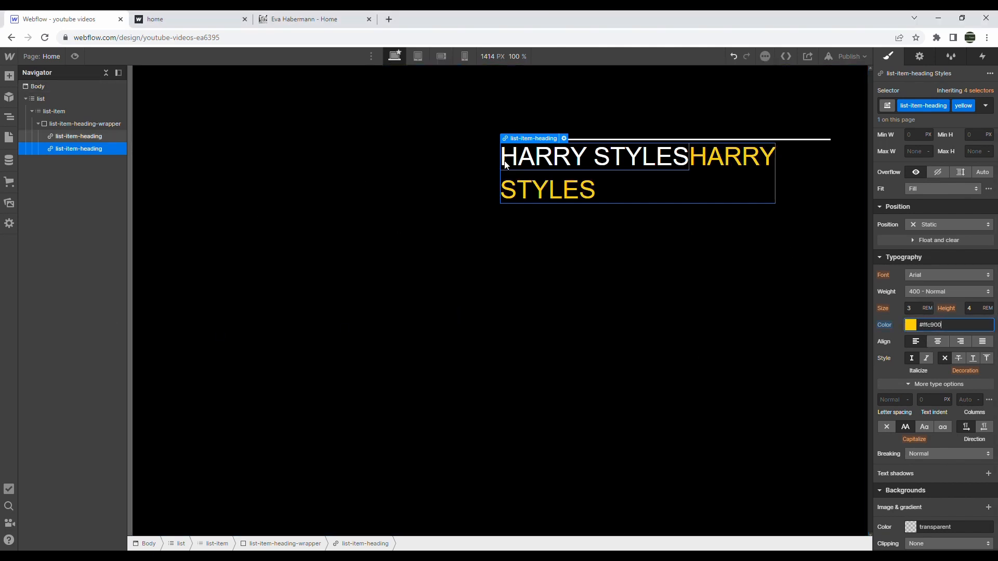
Step: Set list-item-heading-wrapper to a flex layout with vertical direction so the two headings stack
left_click(114, 124)
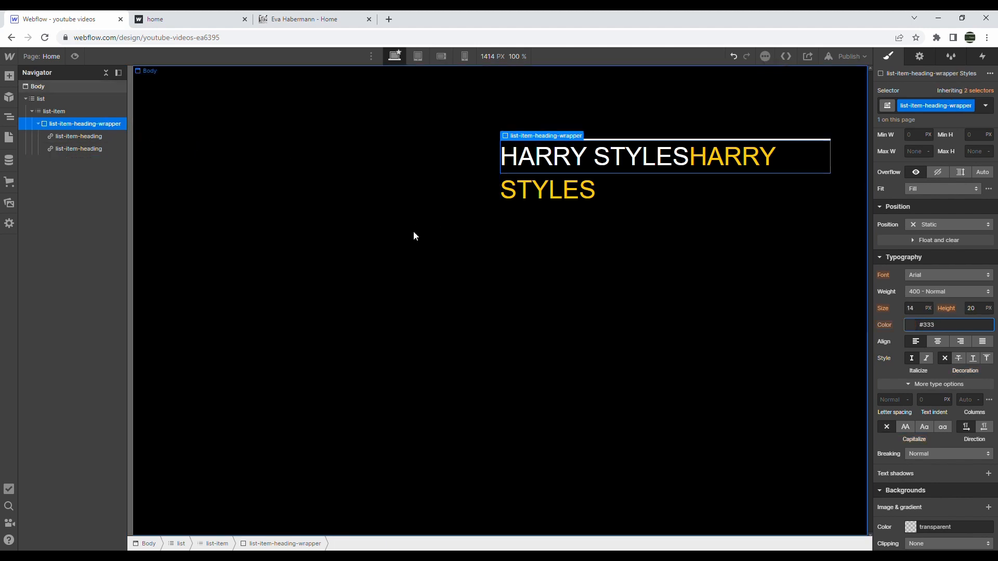
scroll(965, 205, "up", 3)
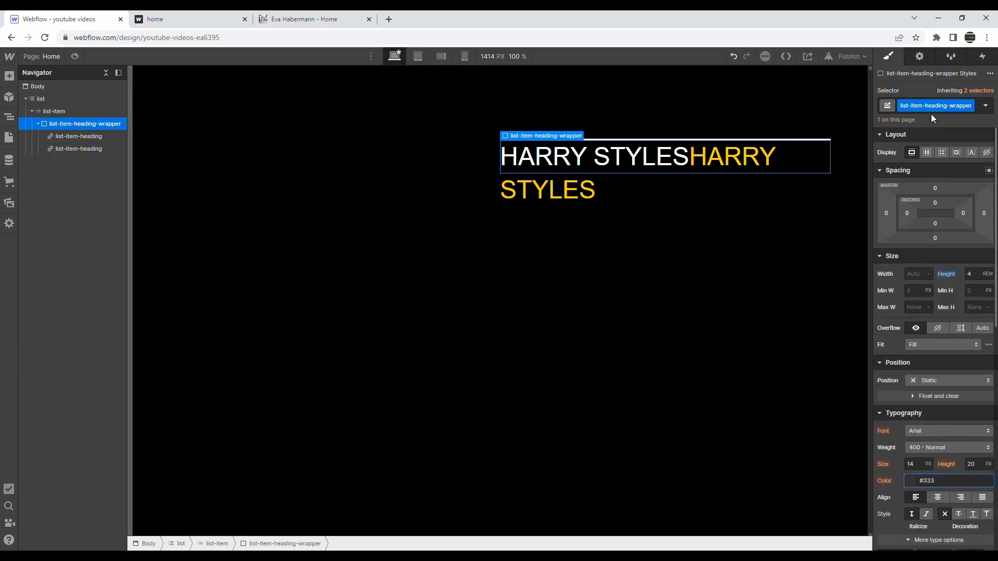
left_click(928, 152)
left_click(950, 176)
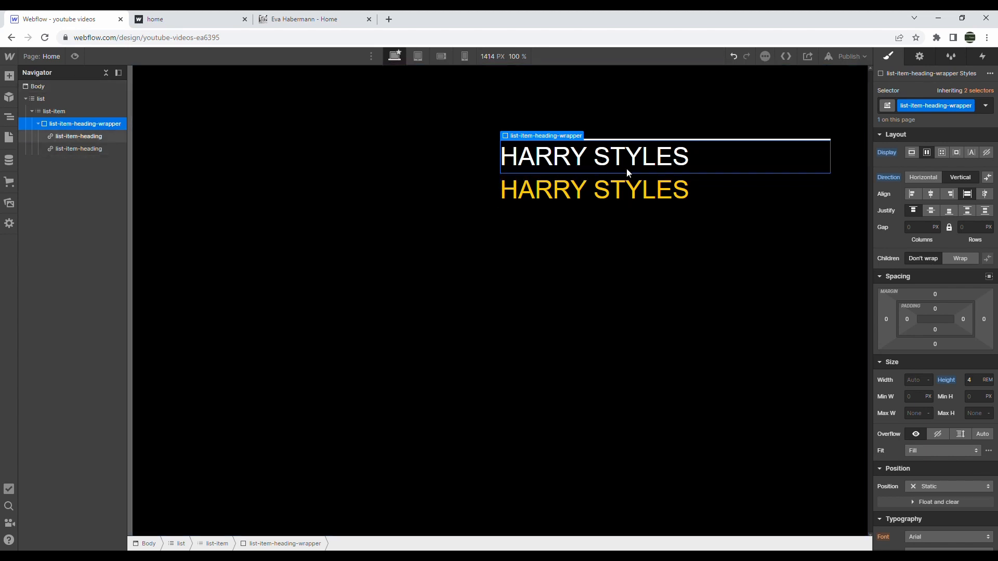
Step: Compare the stacked white and yellow headings with the hover effect on the published example page
left_click(114, 151)
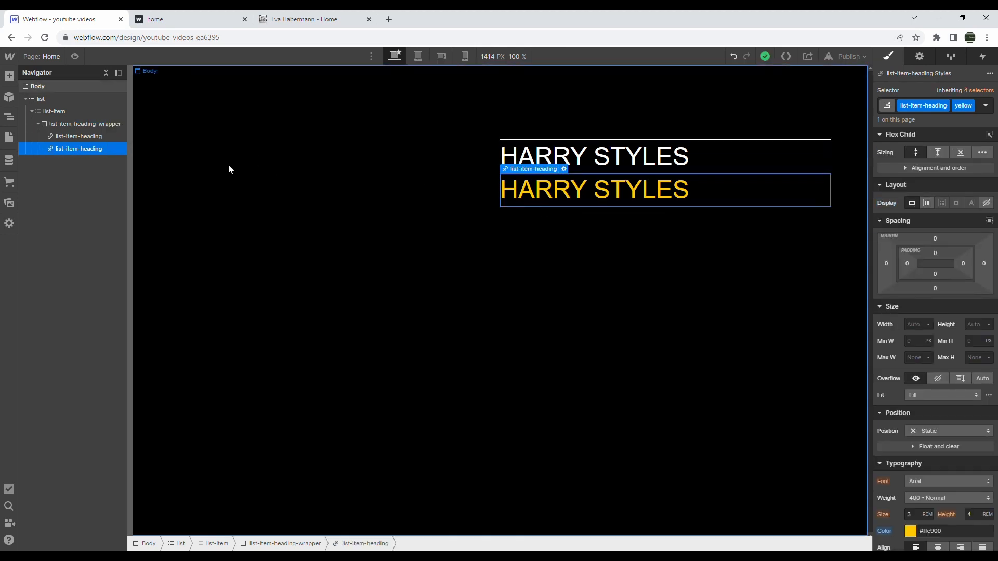
left_click(63, 136)
left_click(93, 149)
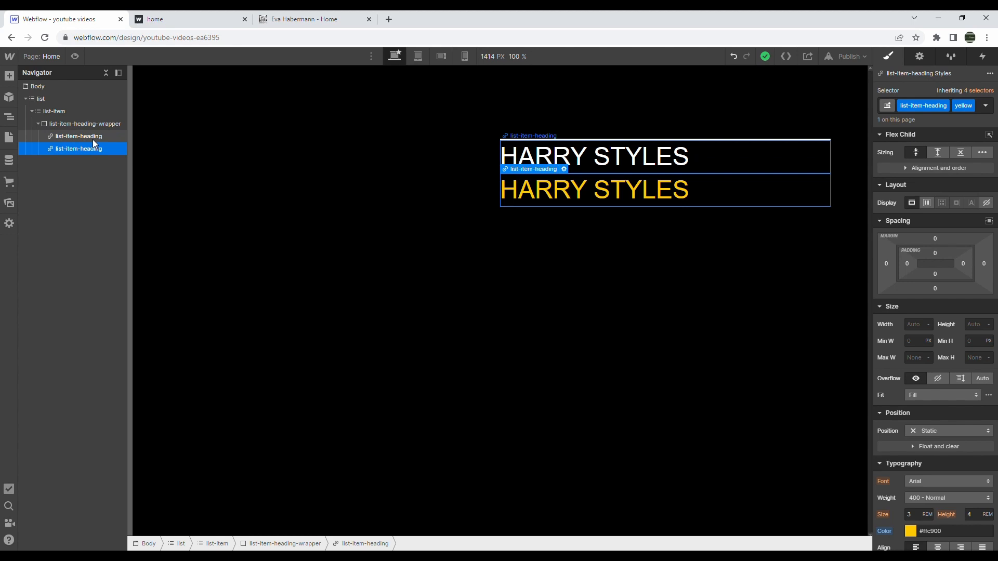
left_click(93, 138)
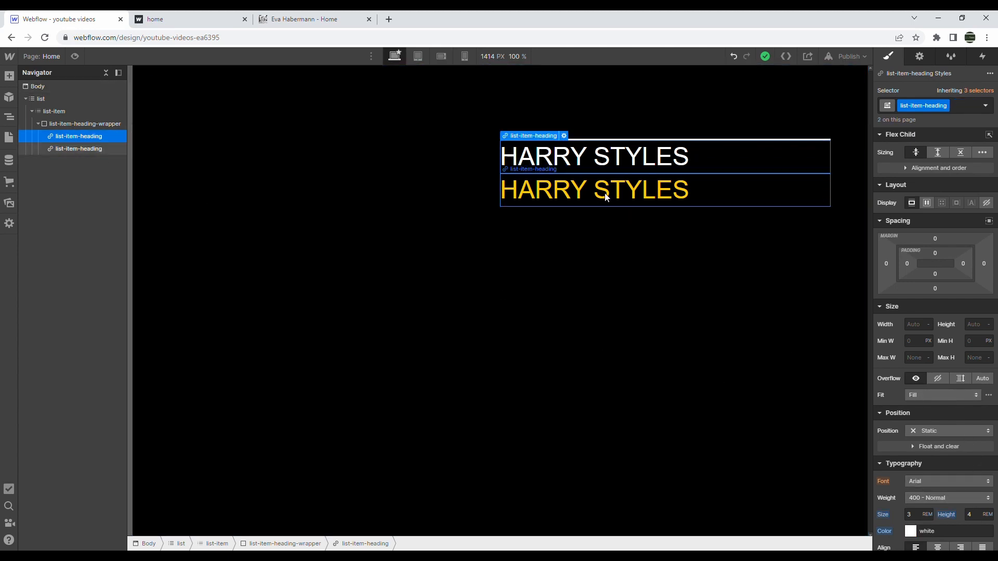
left_click(591, 202)
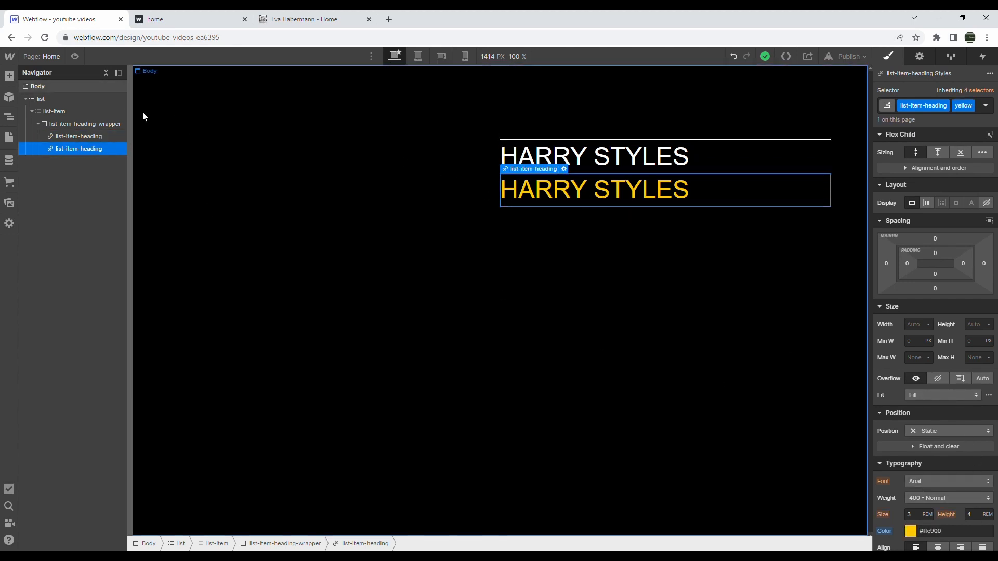
left_click(156, 19)
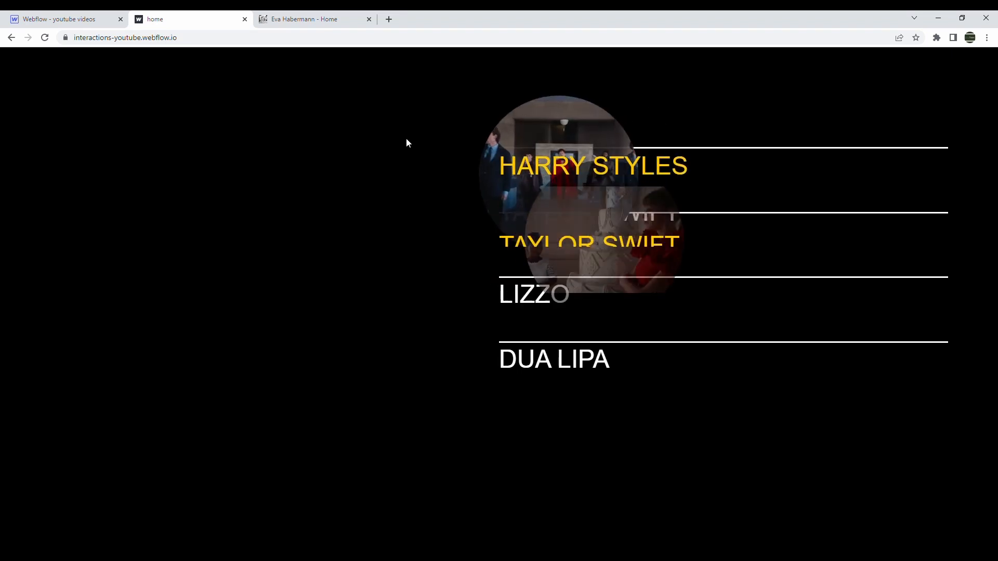
left_click(62, 19)
Step: Set the overflow of list-item-heading-wrapper to hidden and select the white HARRY STYLES heading
left_click(90, 125)
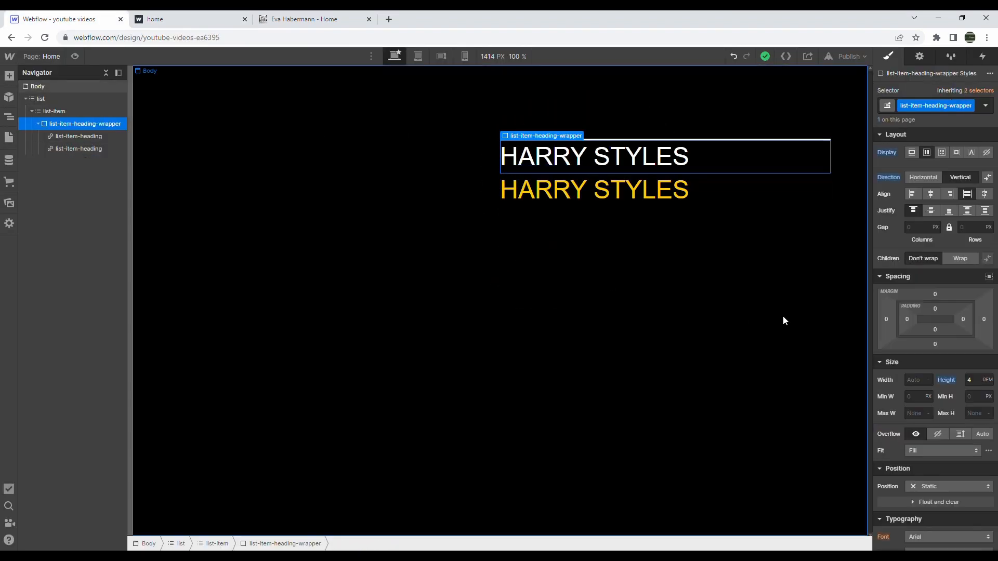
scroll(939, 252, "down", 3)
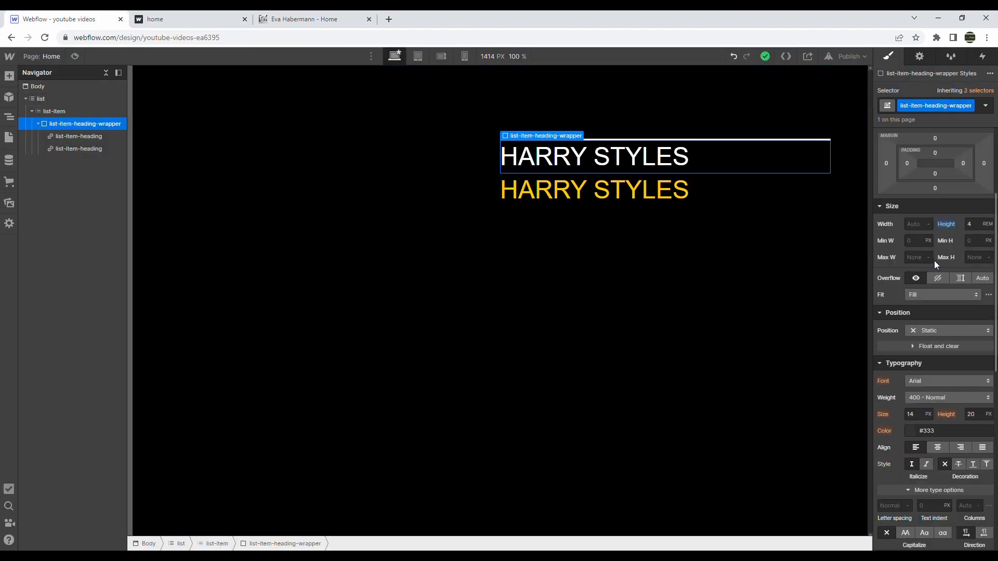
left_click(936, 278)
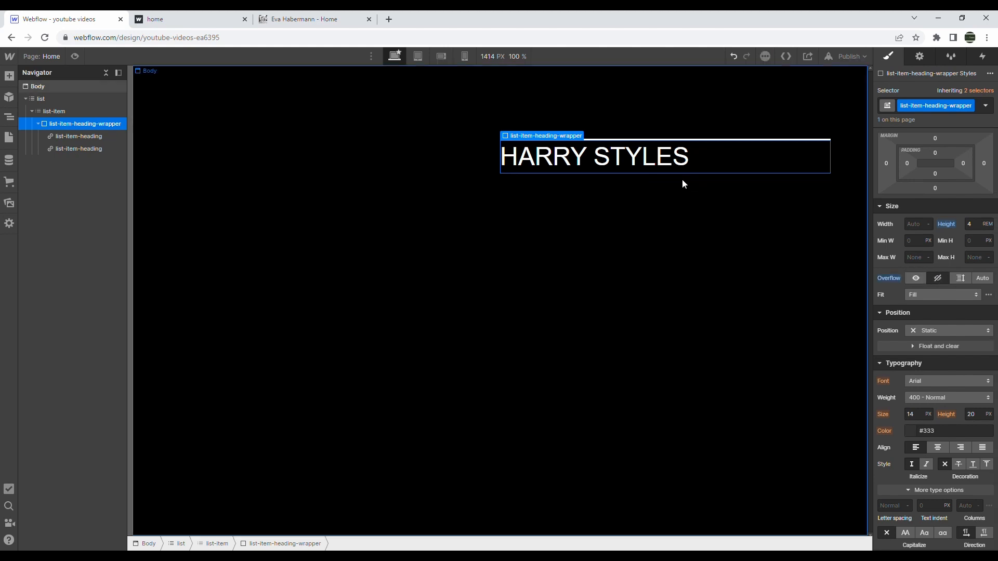
left_click(602, 166)
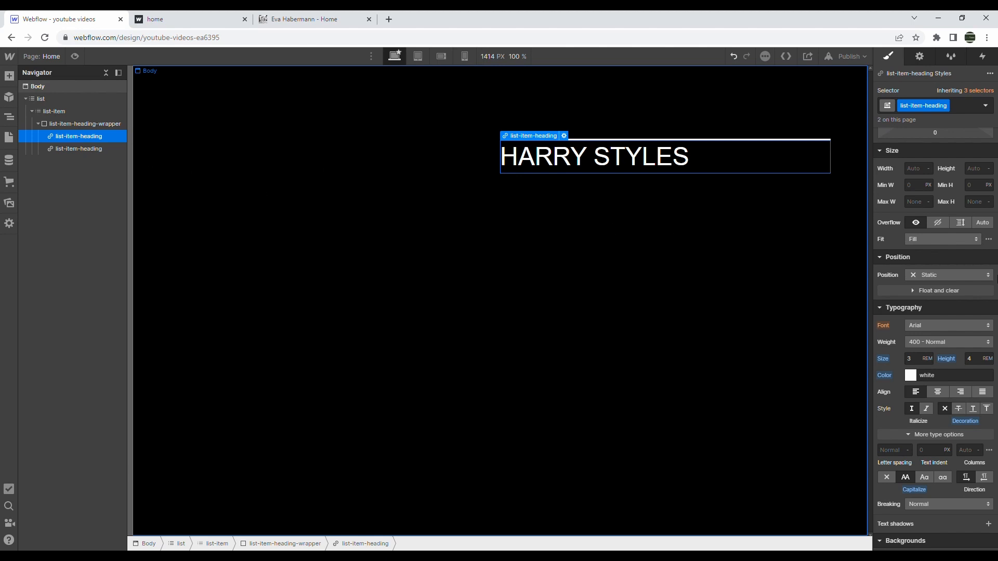
Step: Try a top margin of -37 px on the white HARRY STYLES heading to reveal the yellow copy, and reset it
scroll(949, 233, "up", 3)
left_click_drag(945, 240, 939, 260)
left_click(934, 238)
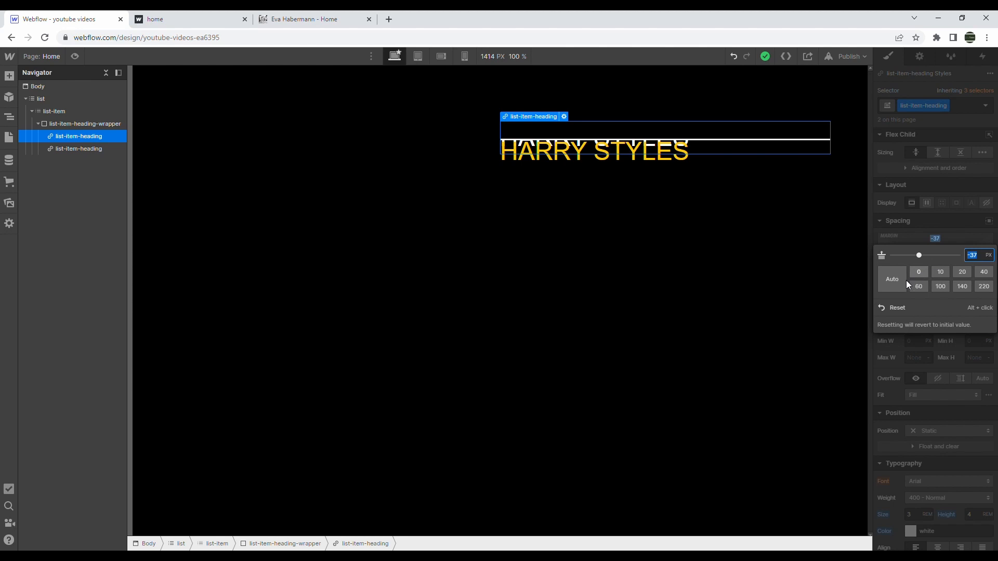
left_click(896, 307)
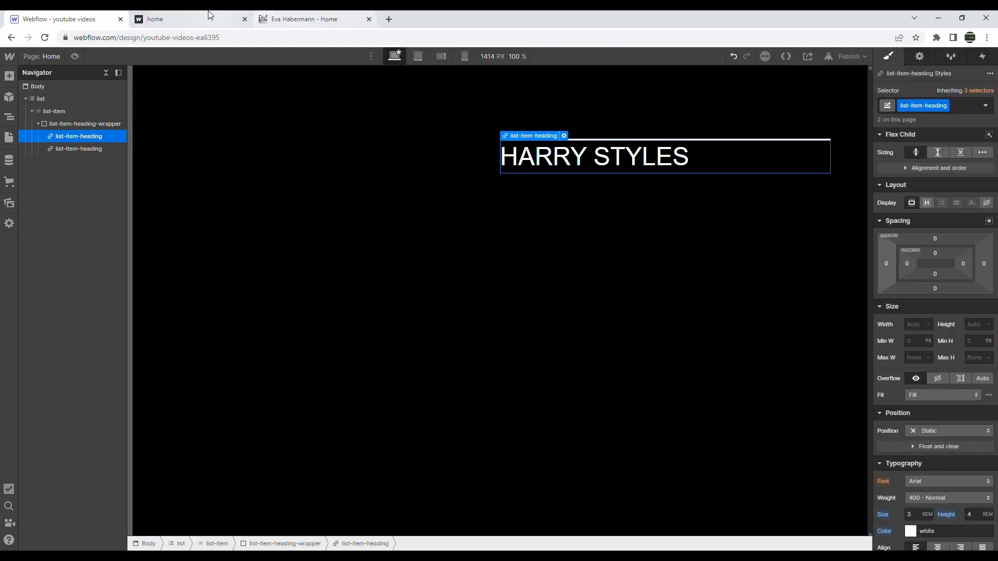
Step: Try to place a Background Video element below list-item-heading-wrapper in the page structure
left_click(38, 123)
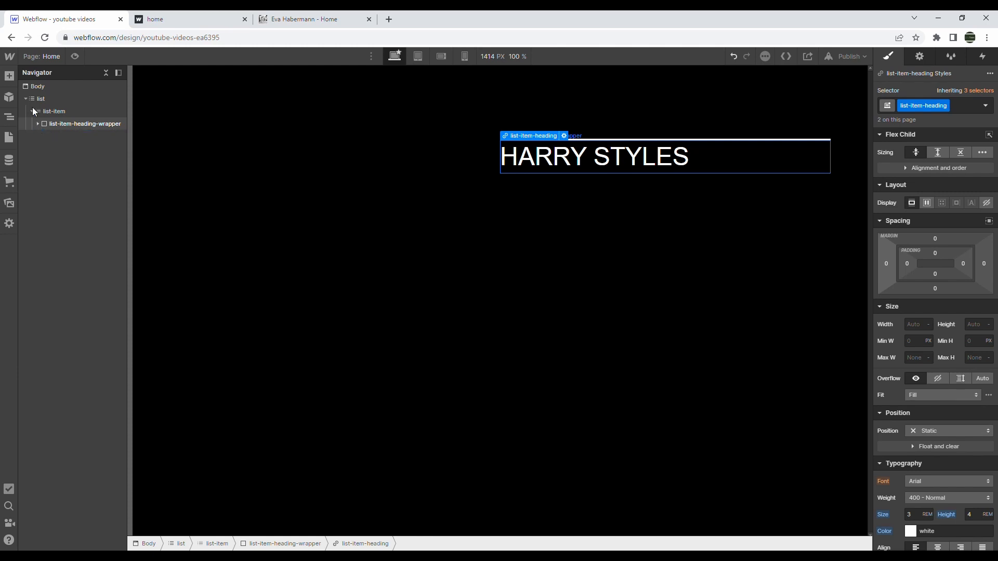
left_click(14, 79)
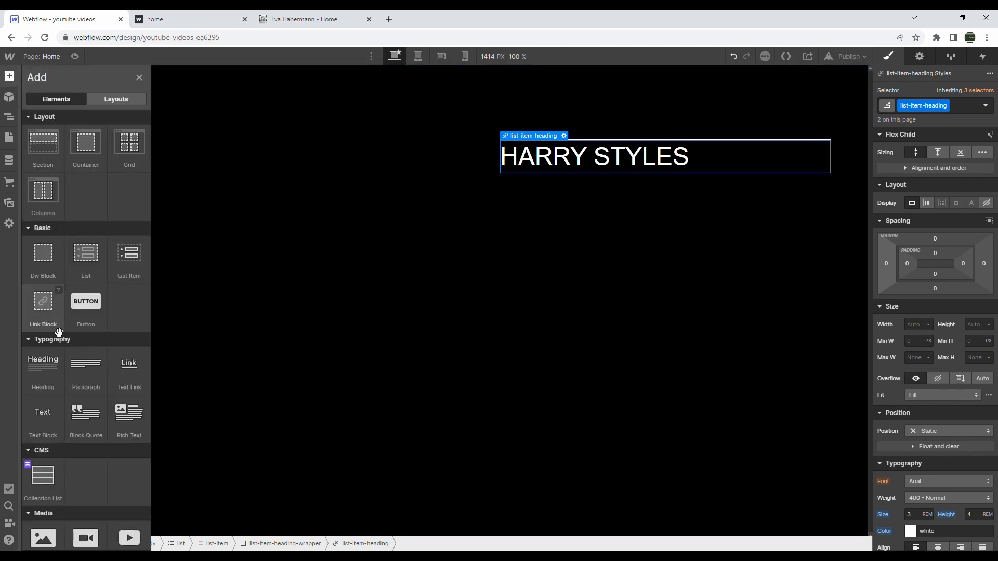
scroll(59, 332, "down", 8)
scroll(58, 332, "down", 2)
left_click_drag(55, 384, 104, 164)
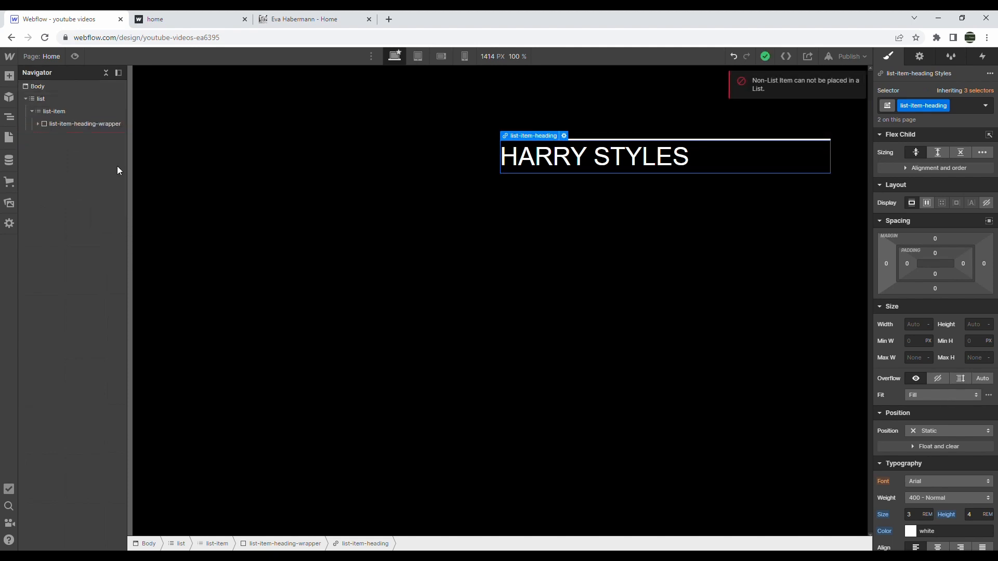
Step: Add a Background Video element inside list-item, directly after list-item-heading-wrapper
left_click(7, 79)
scroll(57, 426, "down", 6)
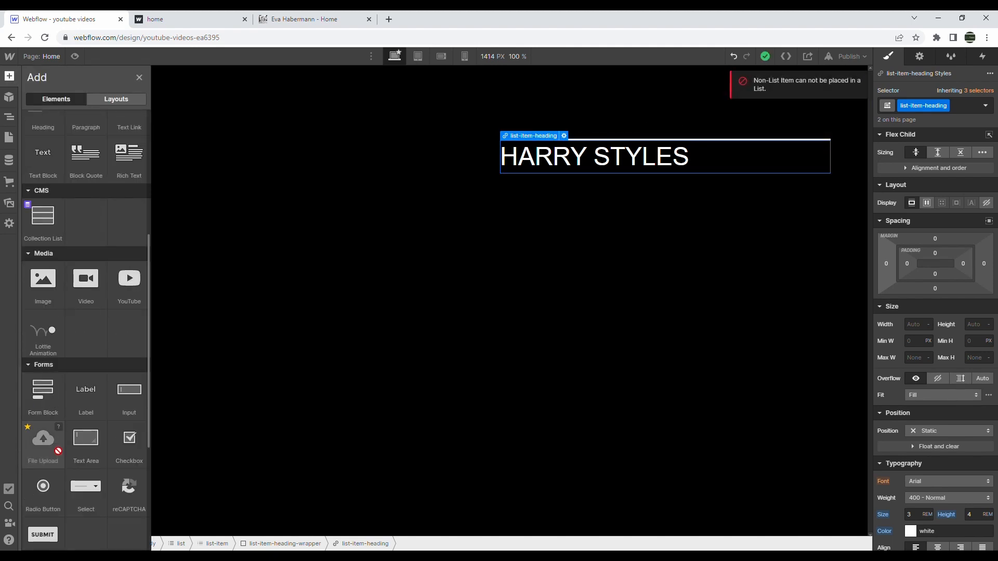
scroll(57, 439, "down", 3)
left_click_drag(43, 445, 92, 139)
Step: Give the background video the class list-item-video and upload the trimmed Harry Styles video to it
left_click(907, 111)
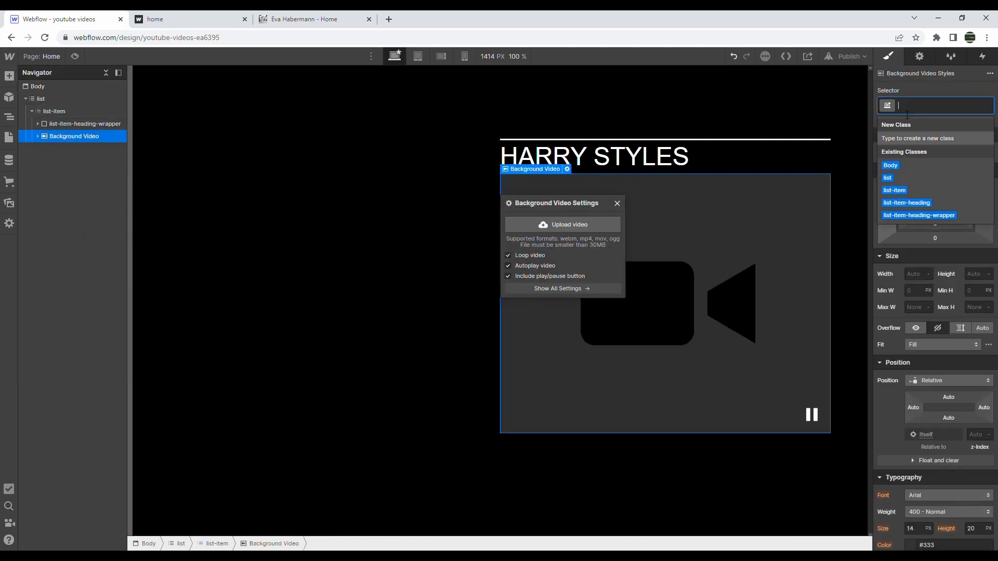
type("list-")
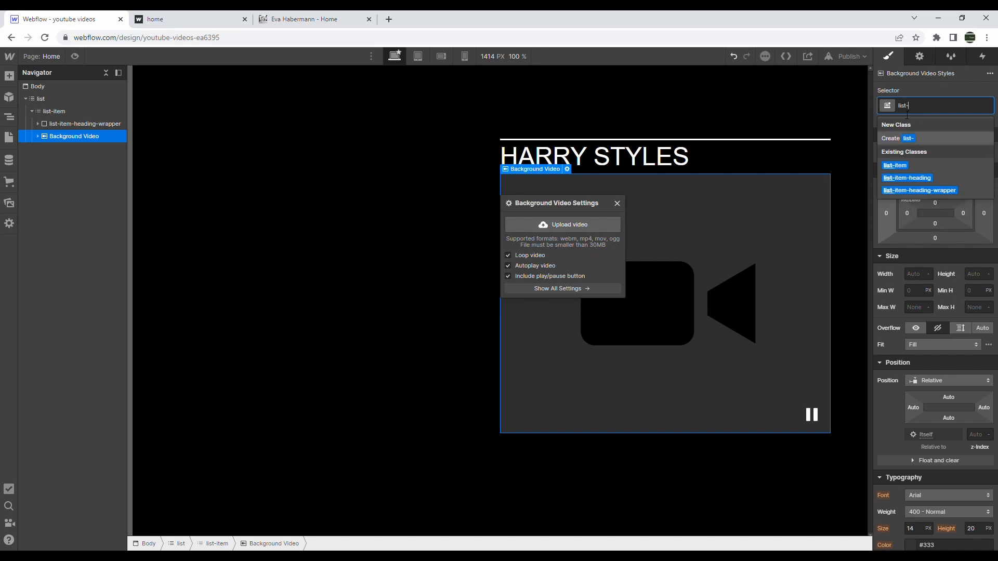
type("item-video")
key("Return")
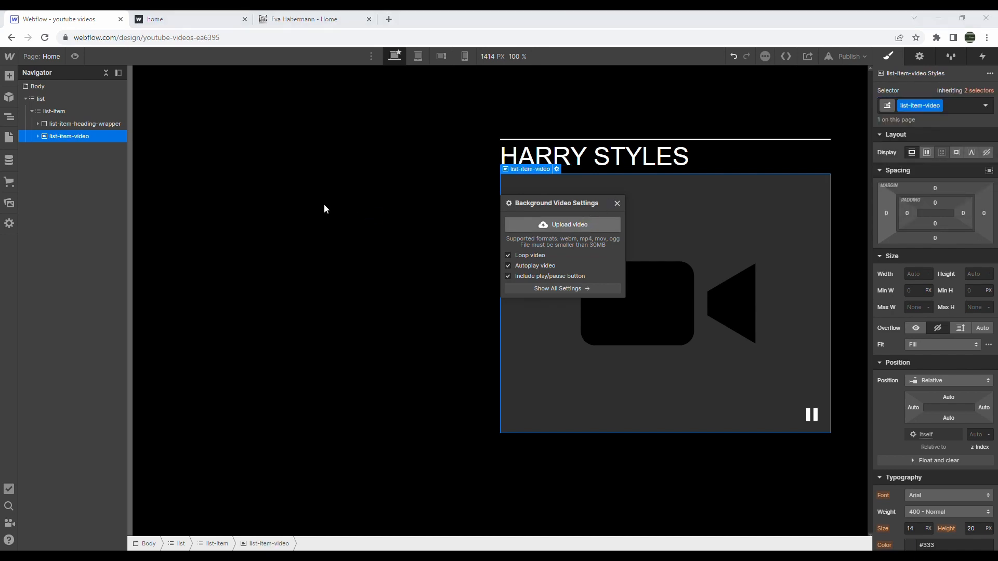
left_click(454, 316)
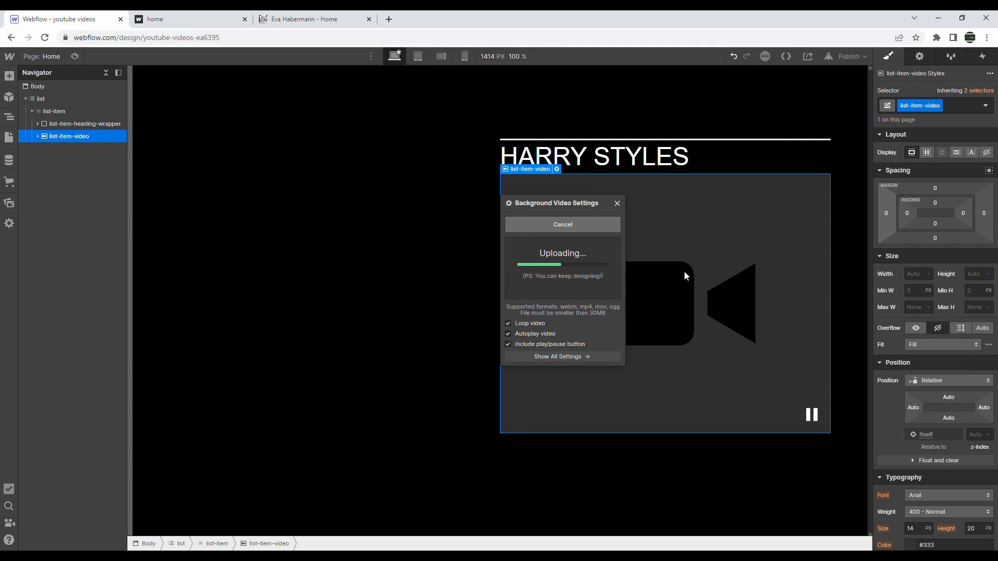
Step: Set both the width and the height of list-item-video to 16 vw
left_click(918, 275)
type("16vw")
key("Return")
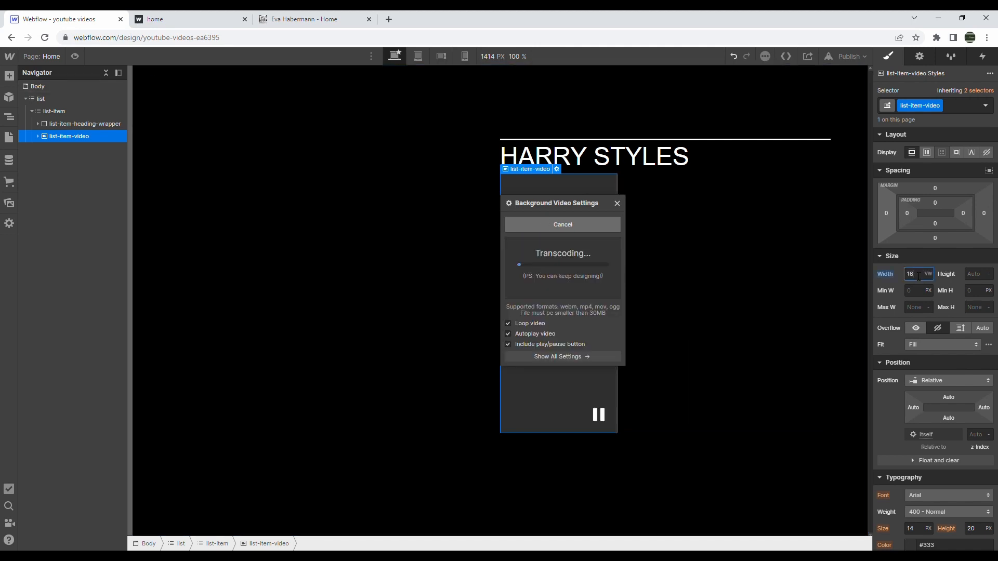
left_click(977, 274)
type("16vw")
key("Return")
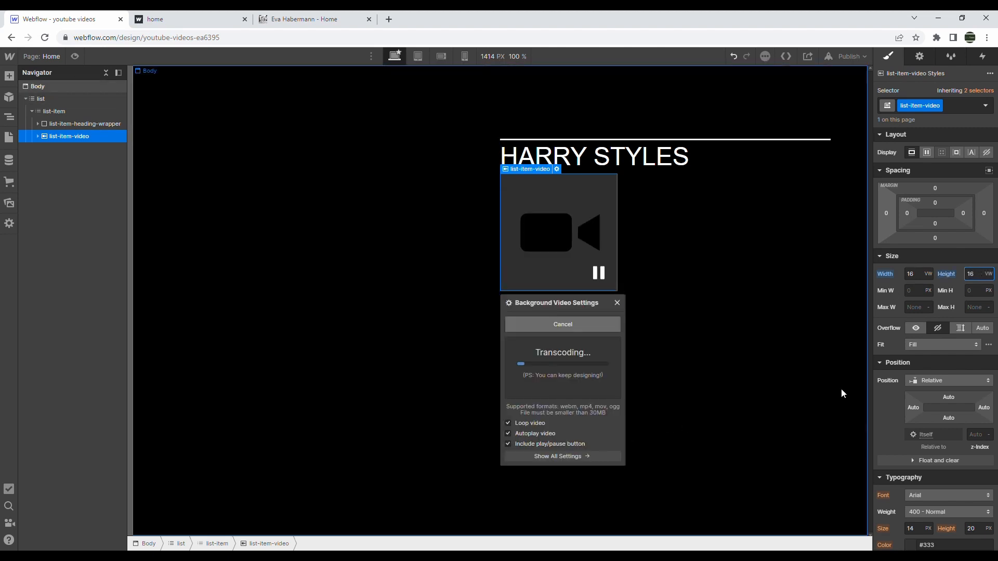
Step: Round list-item-video into a circle with a 50% border radius
scroll(950, 345, "down", 10)
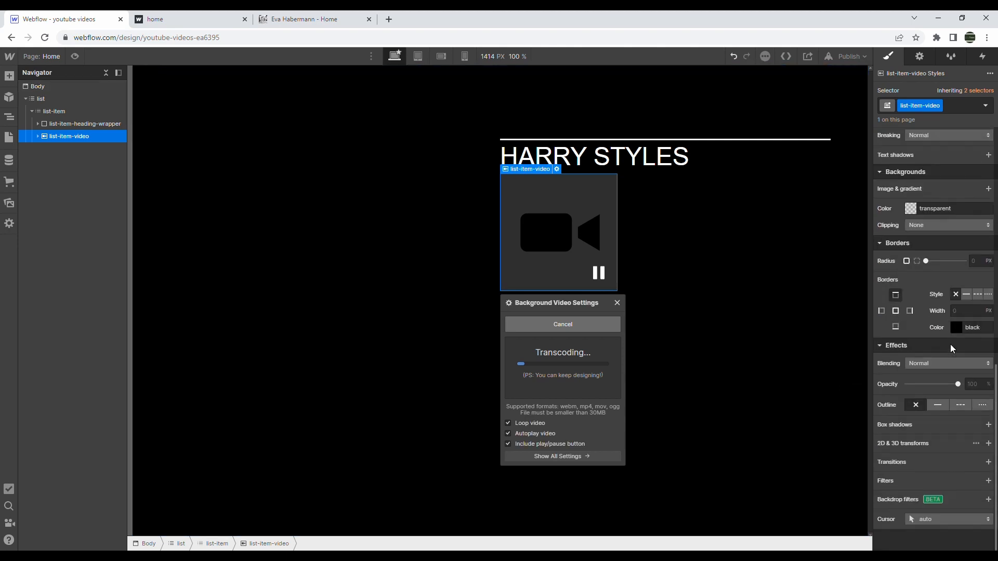
left_click(982, 265)
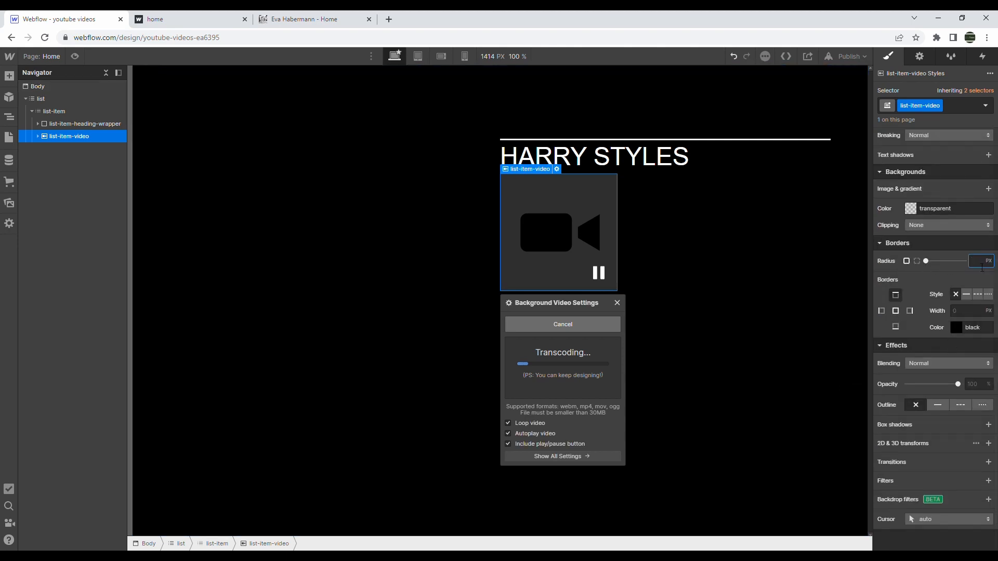
type("50%")
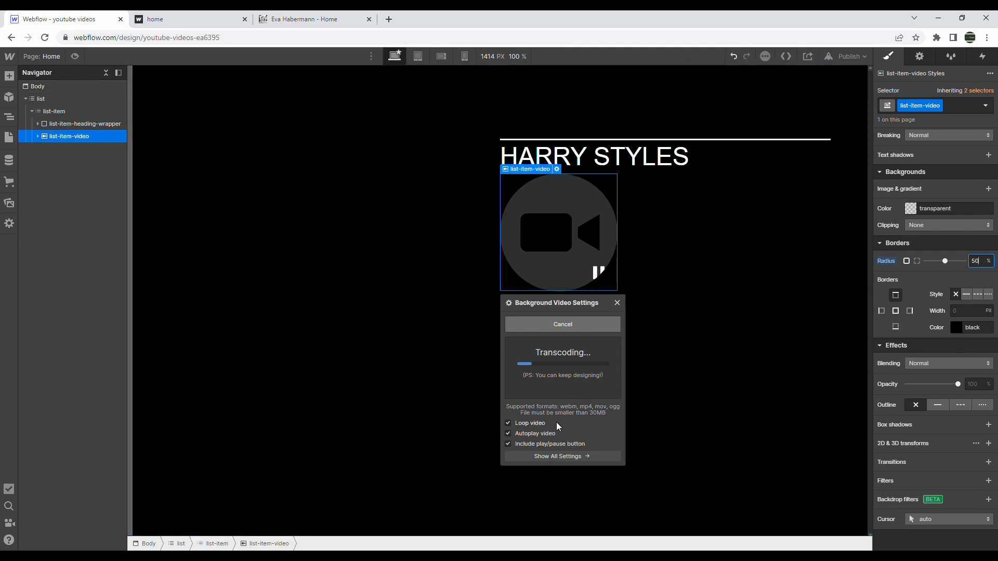
Step: Set the position of list-item to Relative
scroll(946, 296, "up", 10)
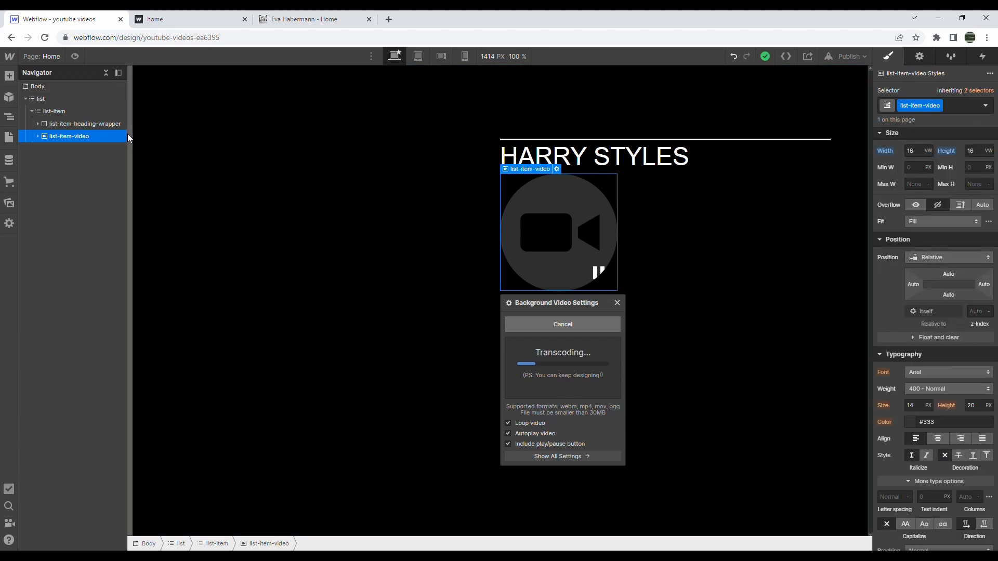
left_click(73, 111)
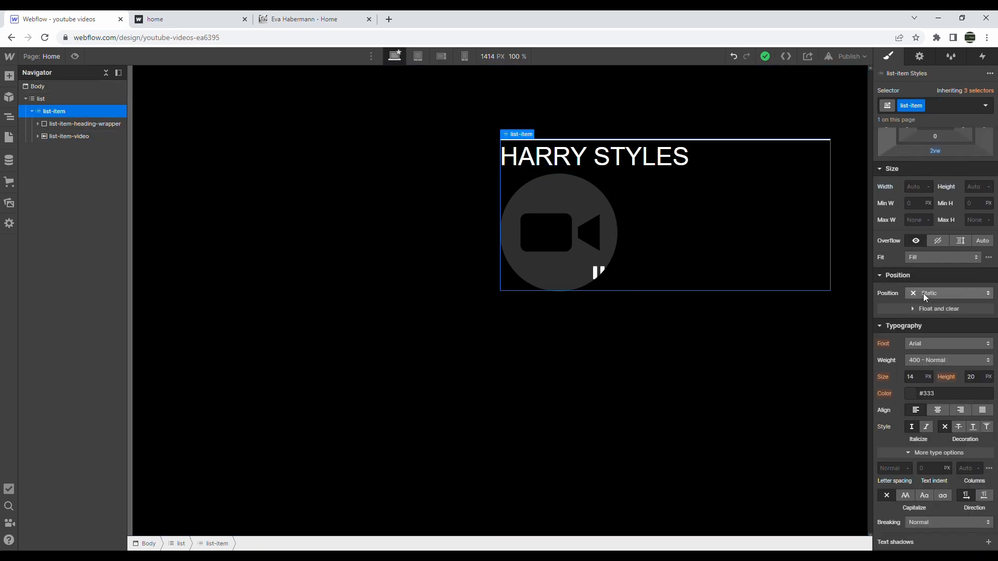
left_click(954, 292)
left_click(950, 306)
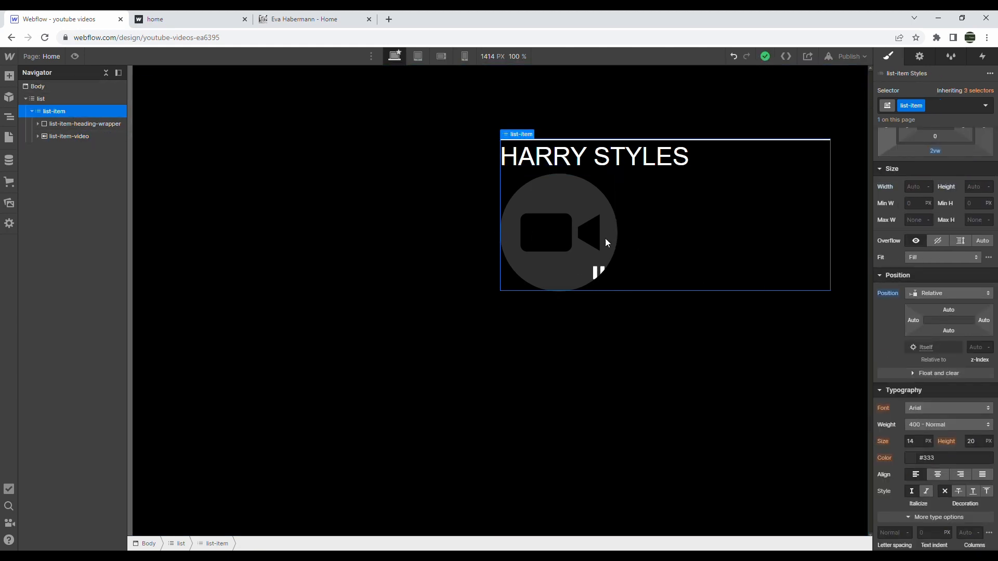
Step: Set list-item-video to Absolute position with the top-left preset, so its top and left offsets are 0%
left_click(528, 210)
left_click(935, 258)
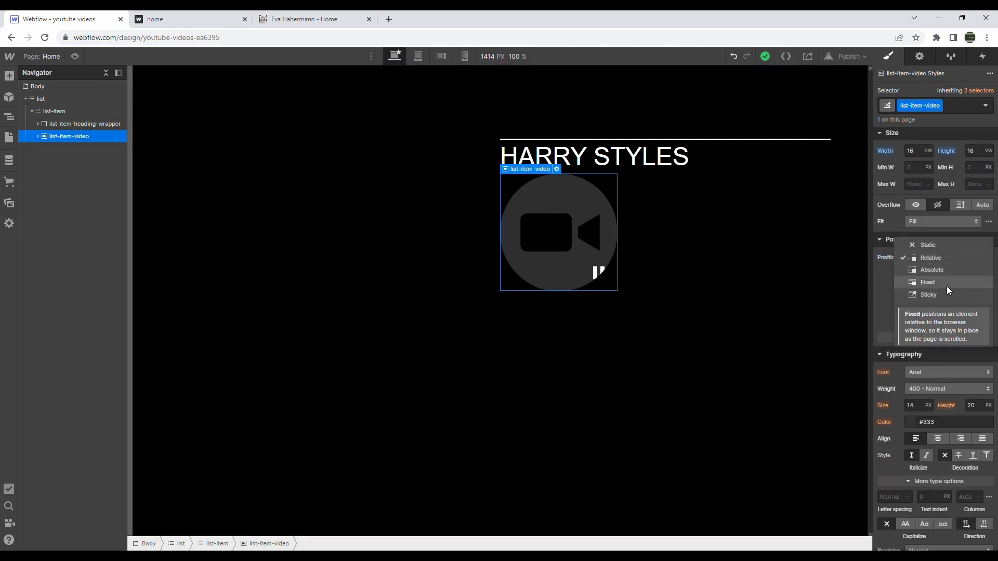
left_click(944, 272)
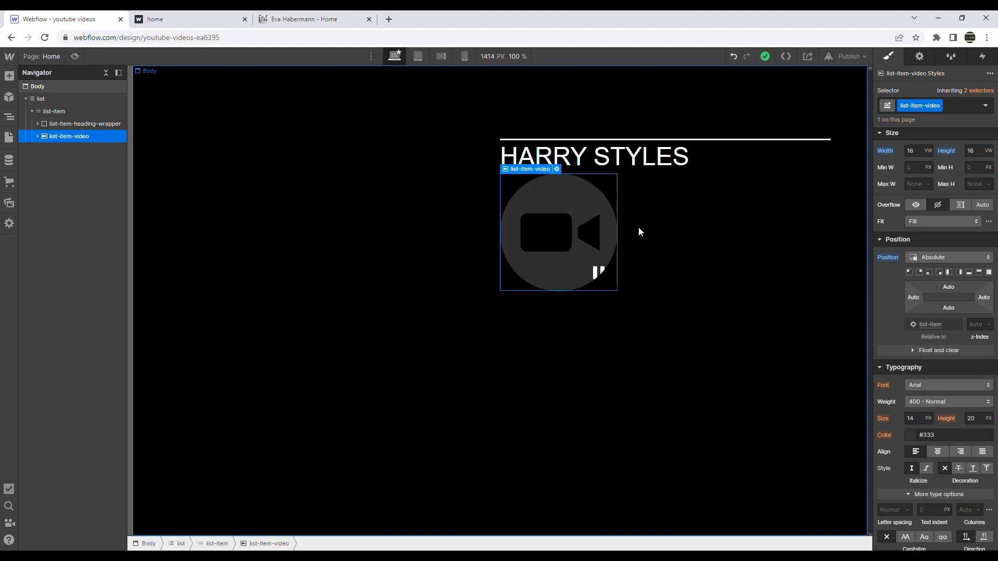
left_click(909, 272)
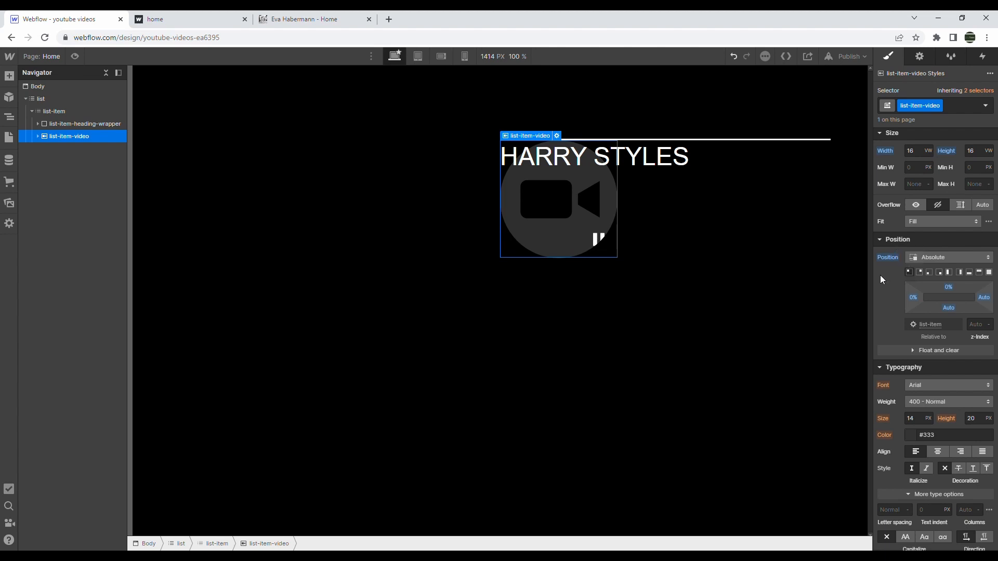
Step: Reset list-item's position to check how the absolute video aligns to the Body, and restore it to Relative
left_click(57, 112)
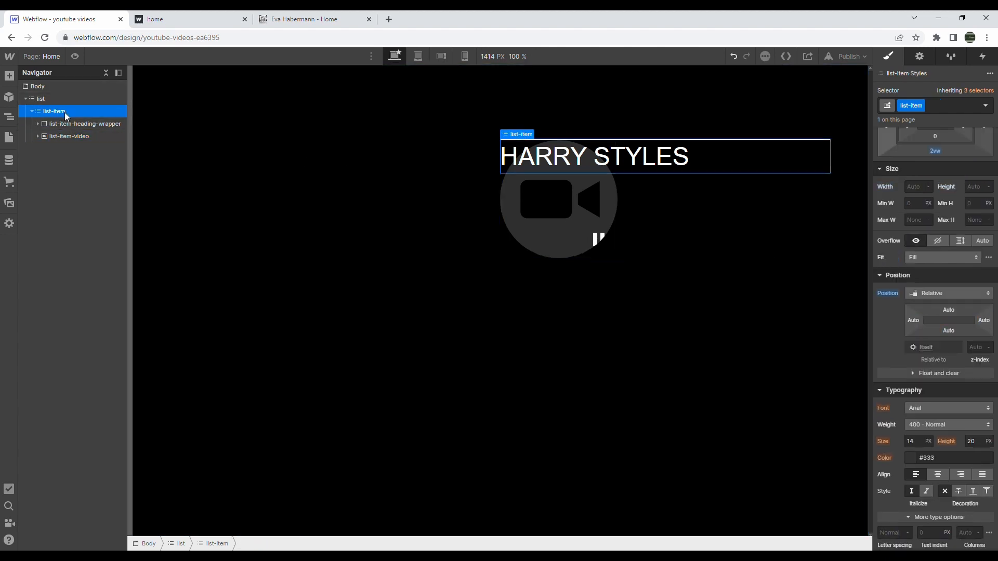
left_click(882, 295)
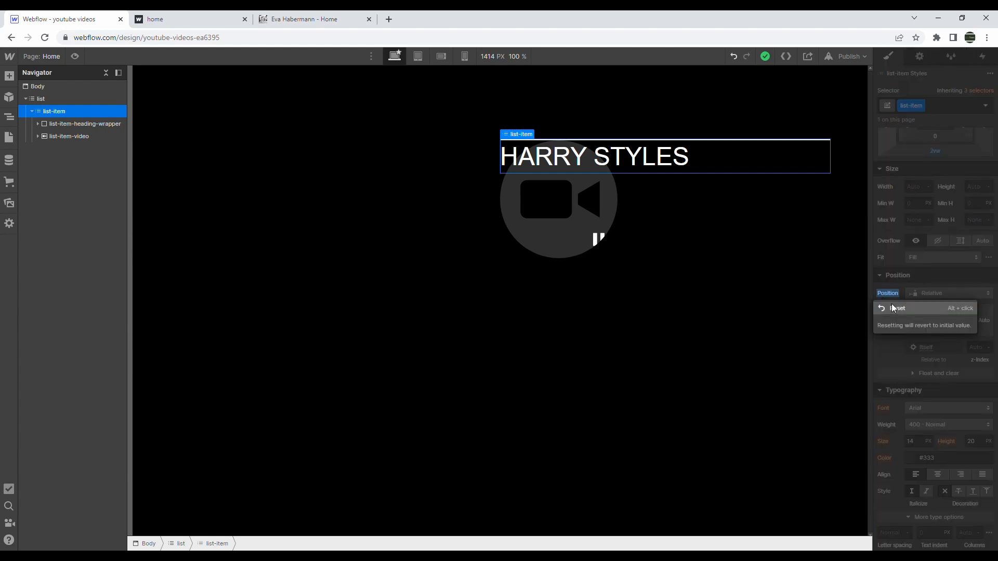
left_click(891, 304)
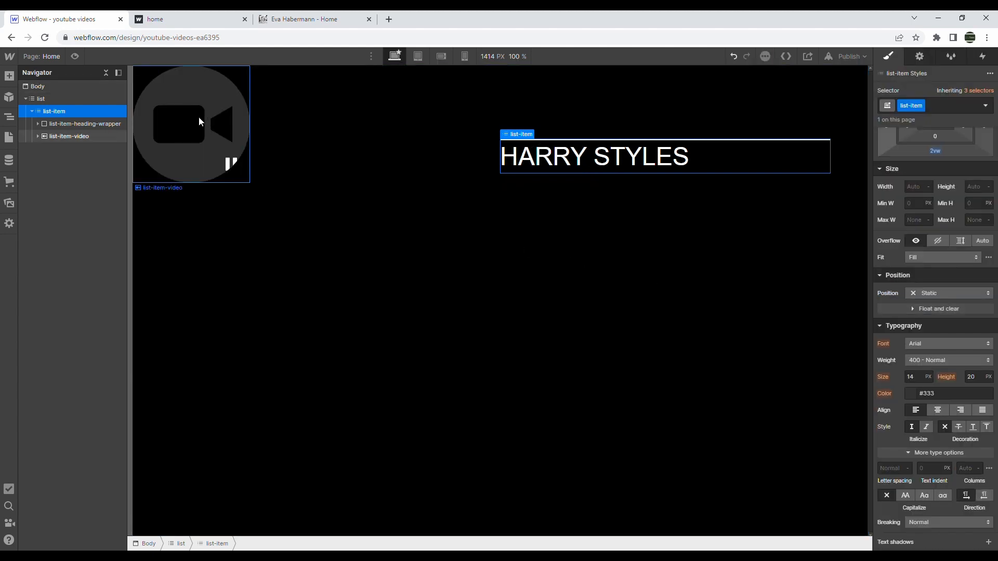
left_click(198, 121)
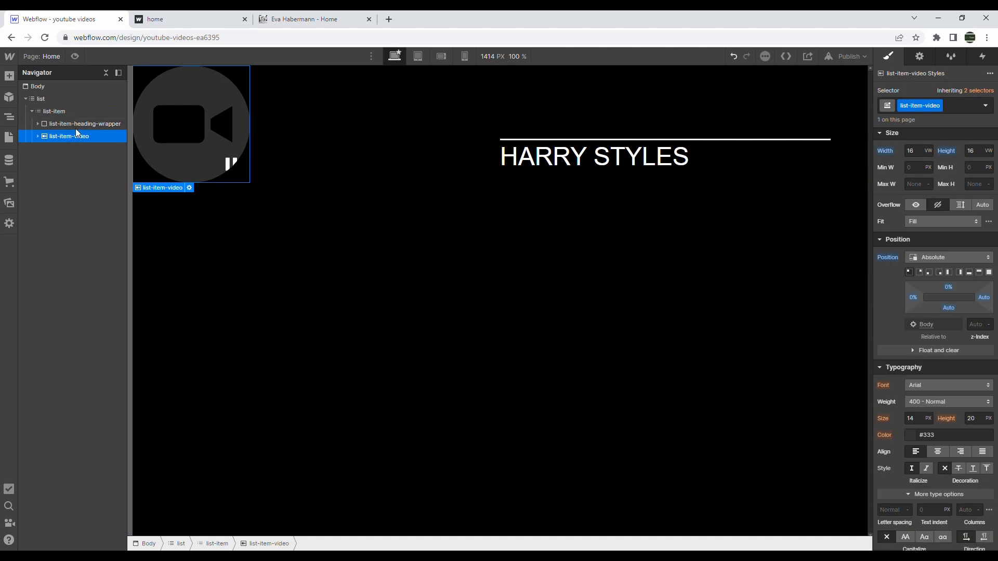
left_click(61, 89)
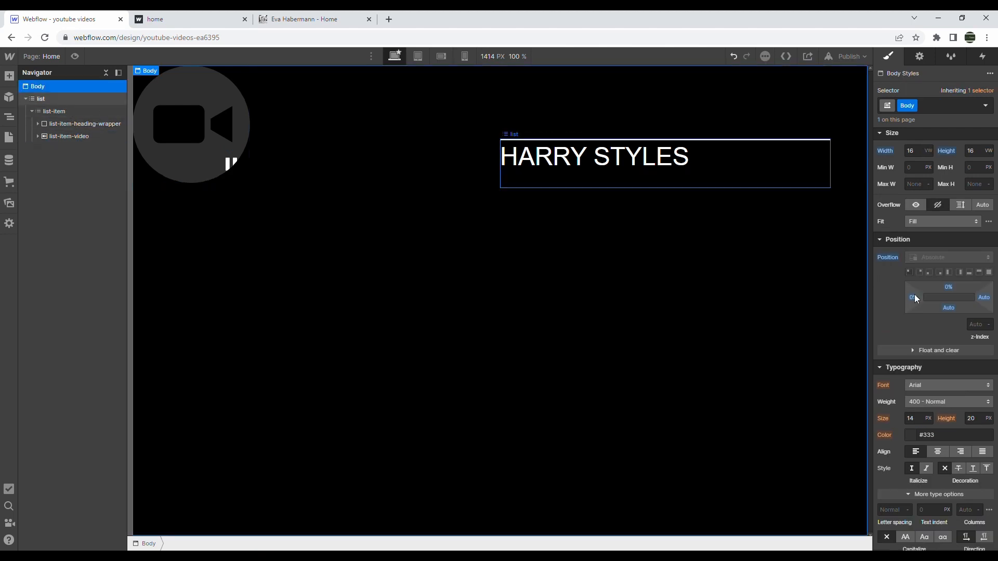
scroll(941, 336, "down", 1)
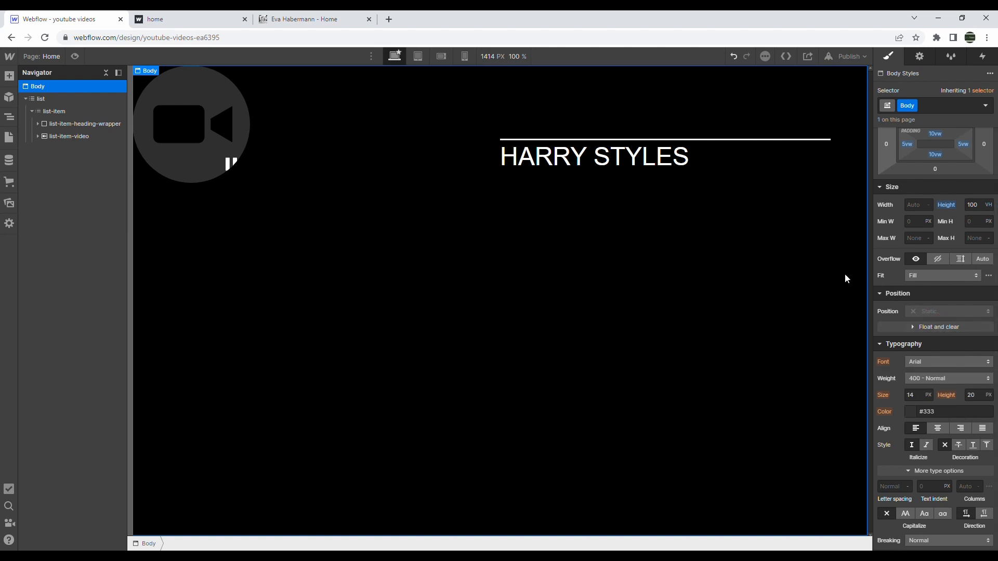
left_click(78, 137)
left_click(67, 110)
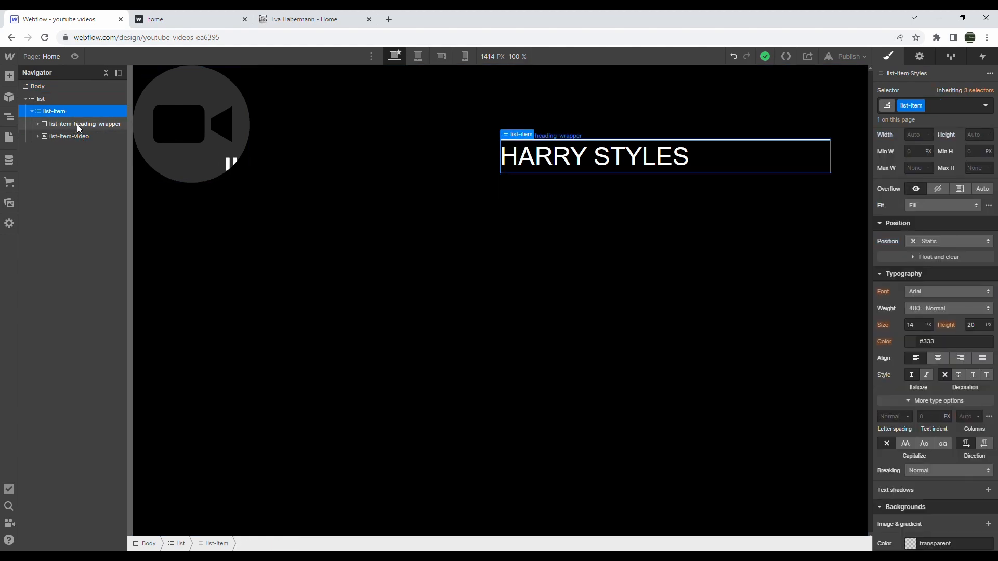
left_click(932, 245)
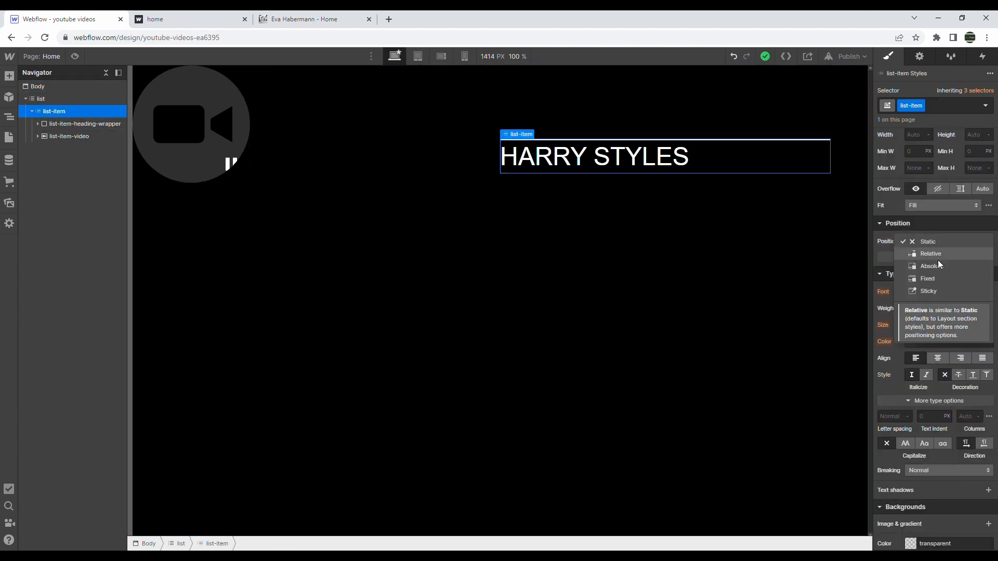
left_click(940, 253)
Step: Turn off the play/pause button in the background video settings of list-item-video
left_click(550, 199)
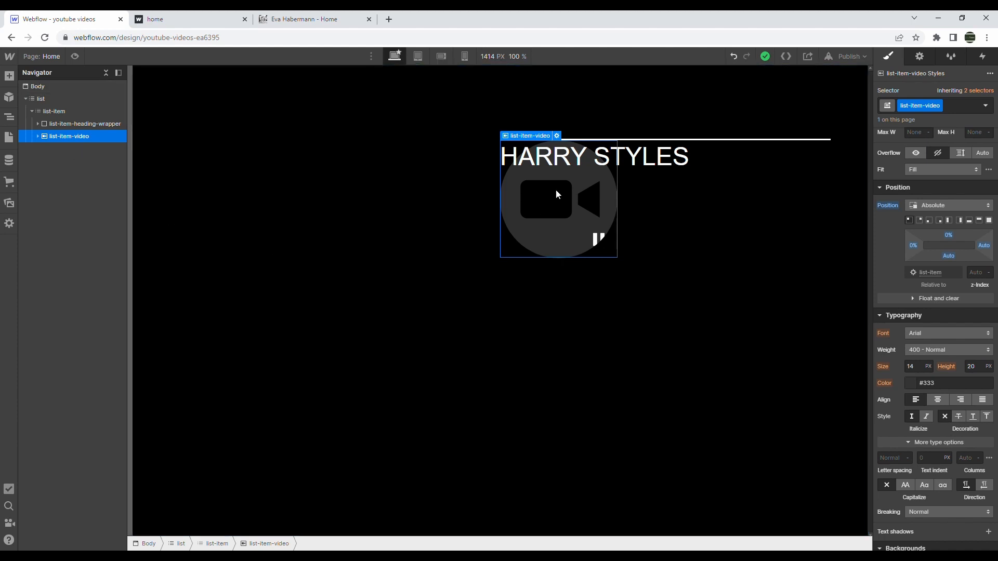
left_click(557, 136)
left_click(508, 432)
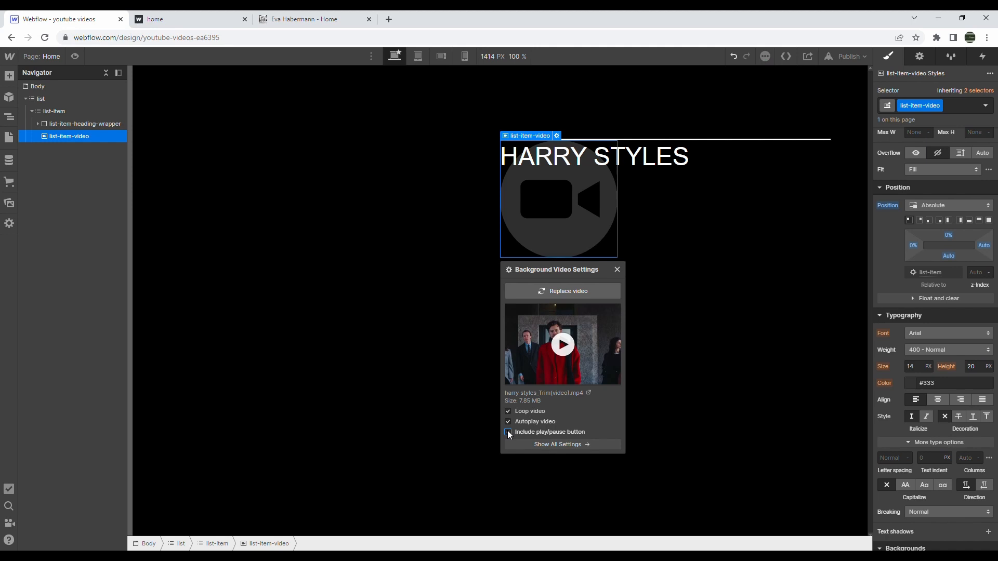
left_click(617, 270)
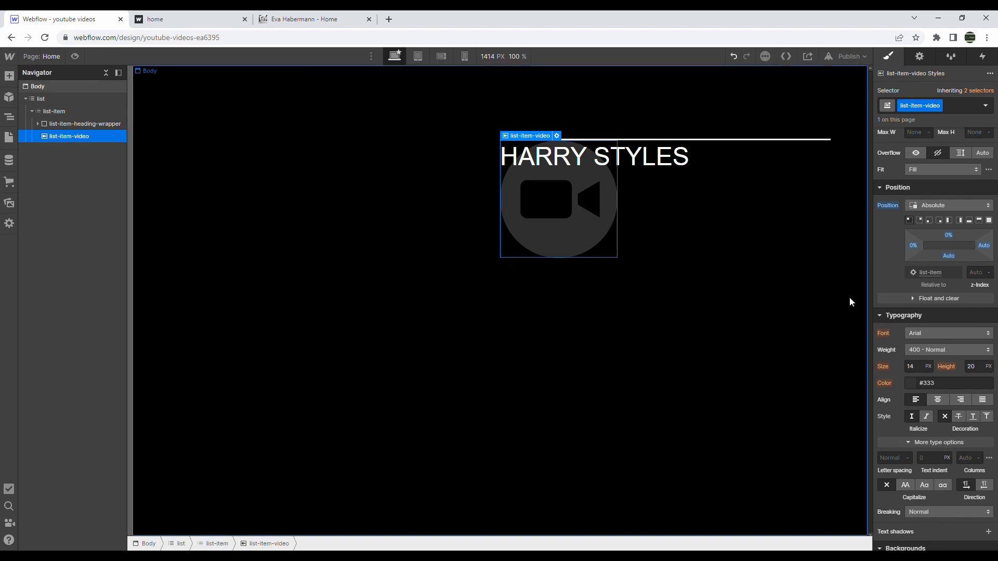
Step: Set the left offset of list-item-video to -5%
scroll(920, 335, "up", 2)
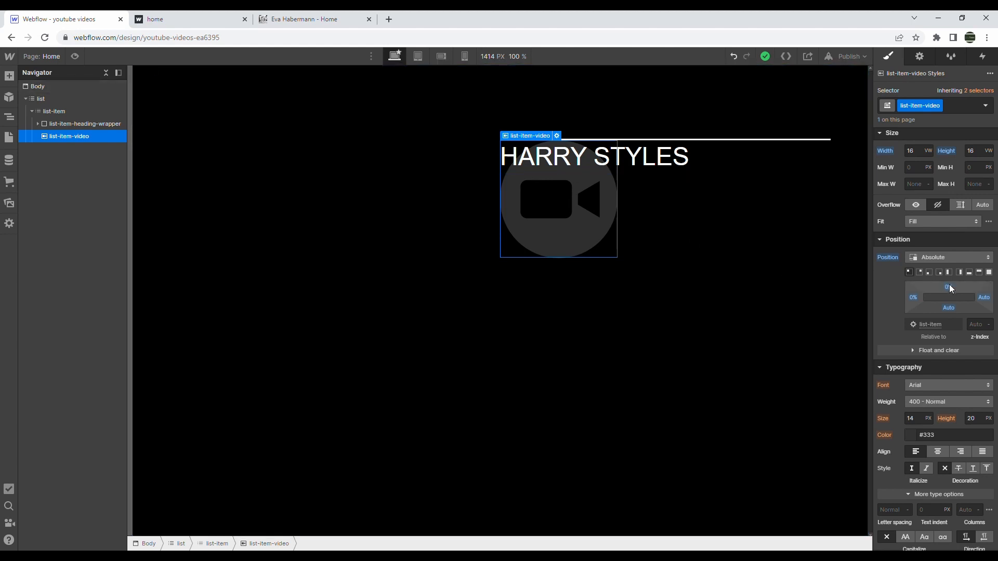
left_click(911, 299)
type("-5")
key("Return")
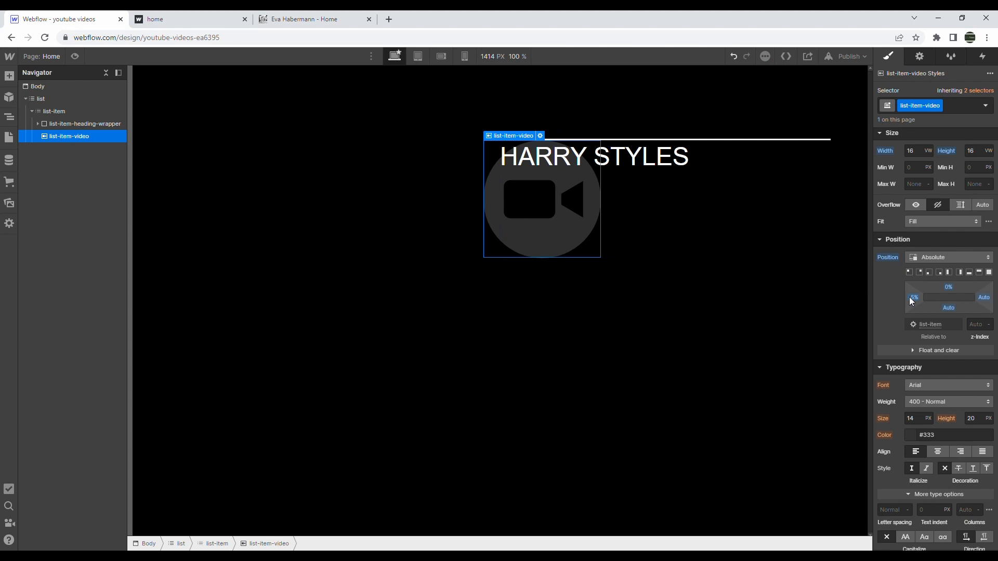
Step: Set the top offset of list-item-video to -100% and its opacity to 0%
mouse_move(944, 285)
left_mouse_down()
mouse_move(958, 263)
mouse_move(951, 285)
left_mouse_up()
left_click(950, 284)
type("-10")
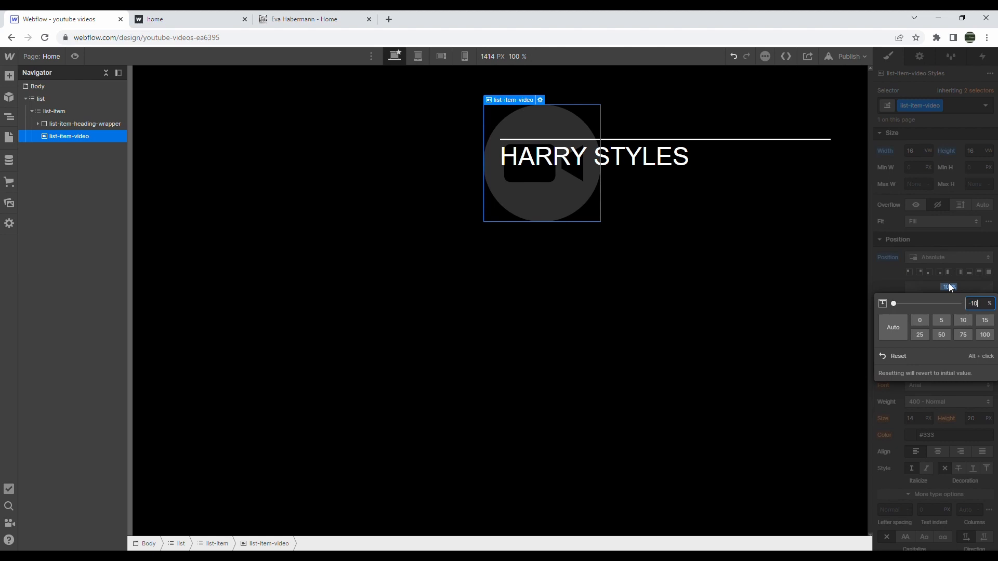
type("0")
key("Return")
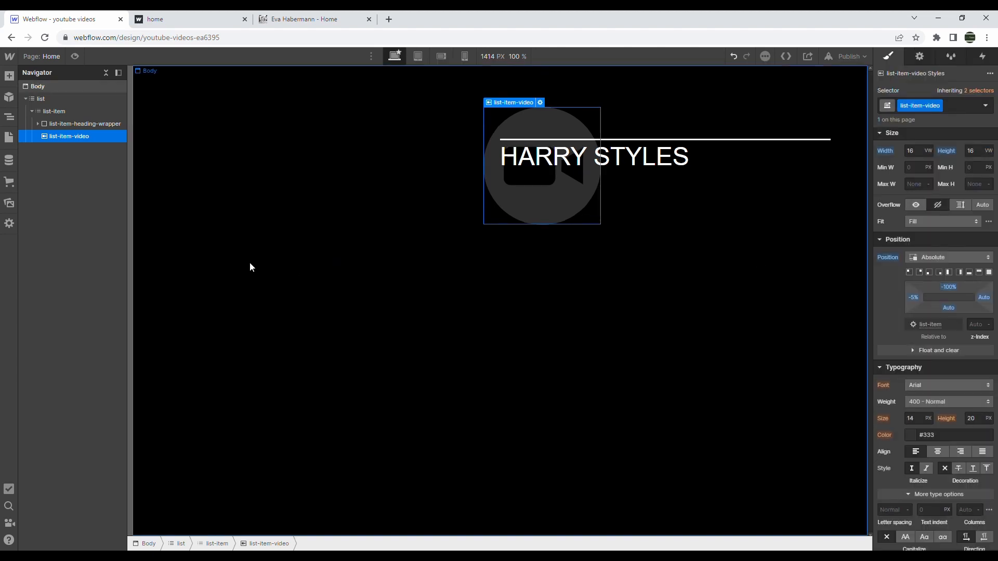
scroll(950, 297, "down", 8)
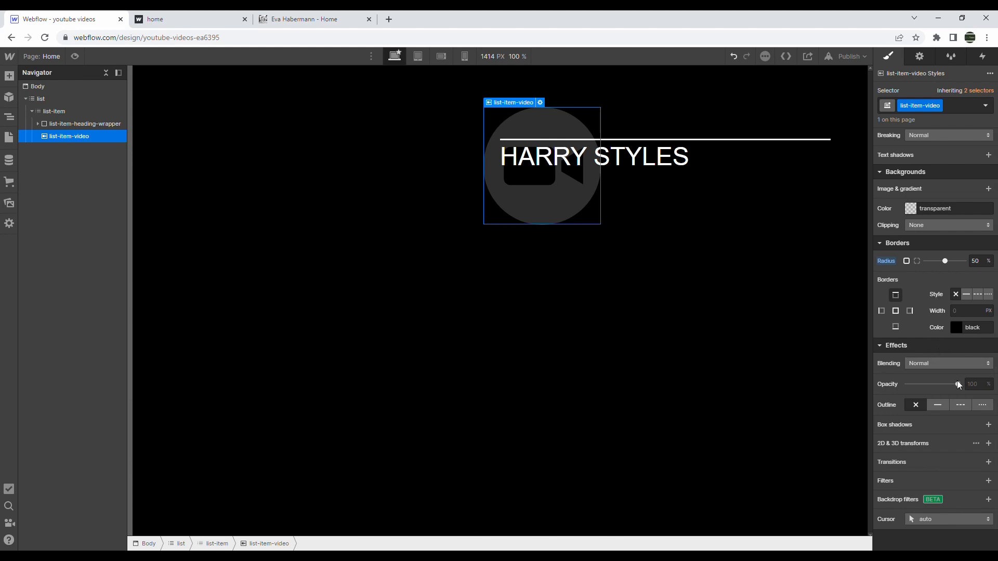
left_click_drag(958, 384, 809, 372)
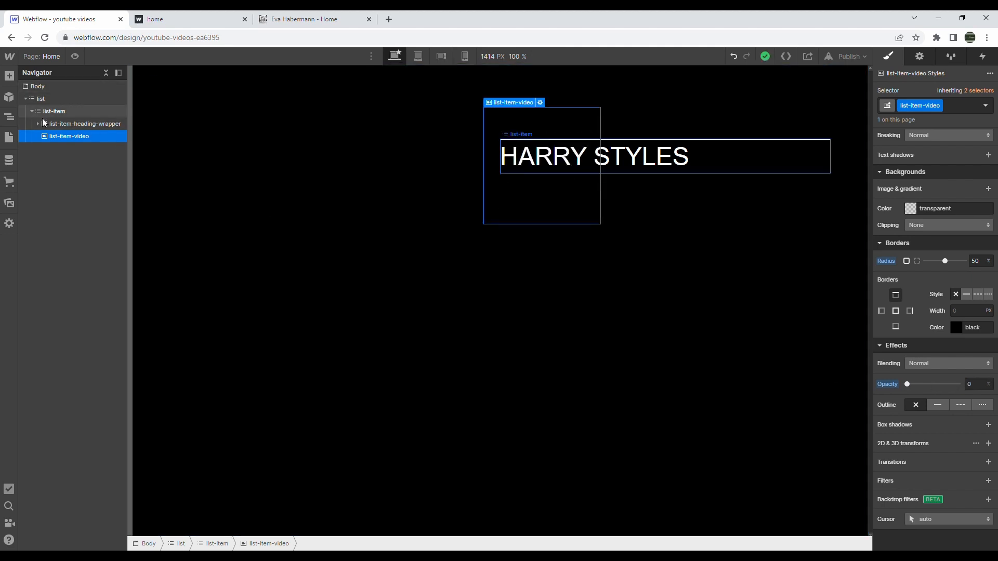
Step: Give list-item a Mouse hover trigger whose on-hover action is Start an animation
left_click(206, 16)
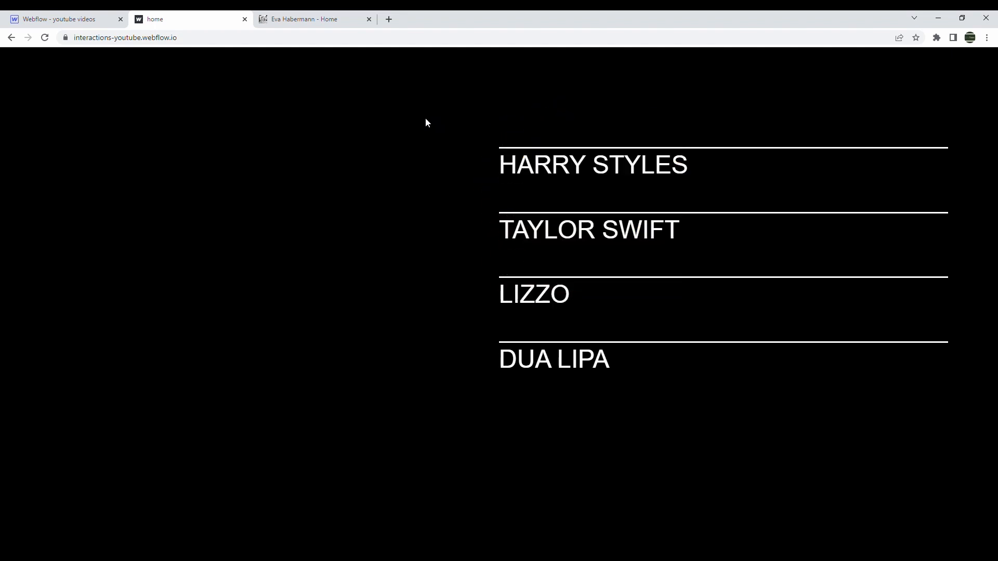
left_click(109, 17)
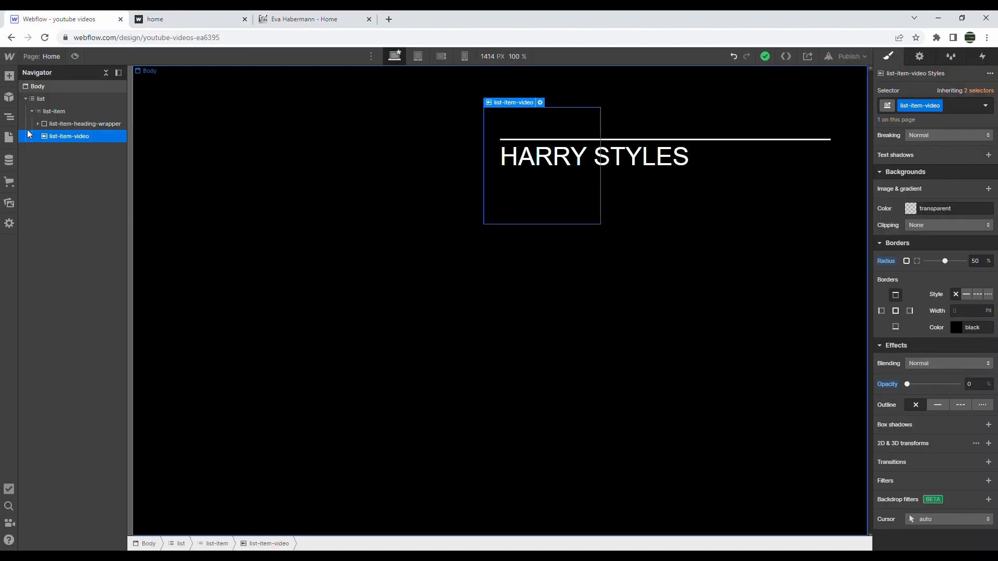
left_click(58, 114)
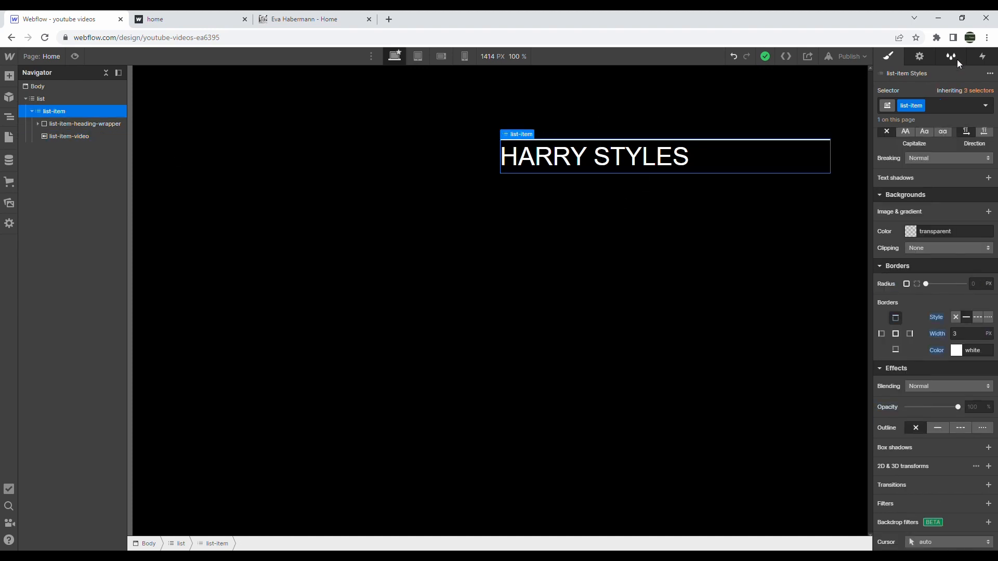
left_click(980, 58)
left_click(990, 91)
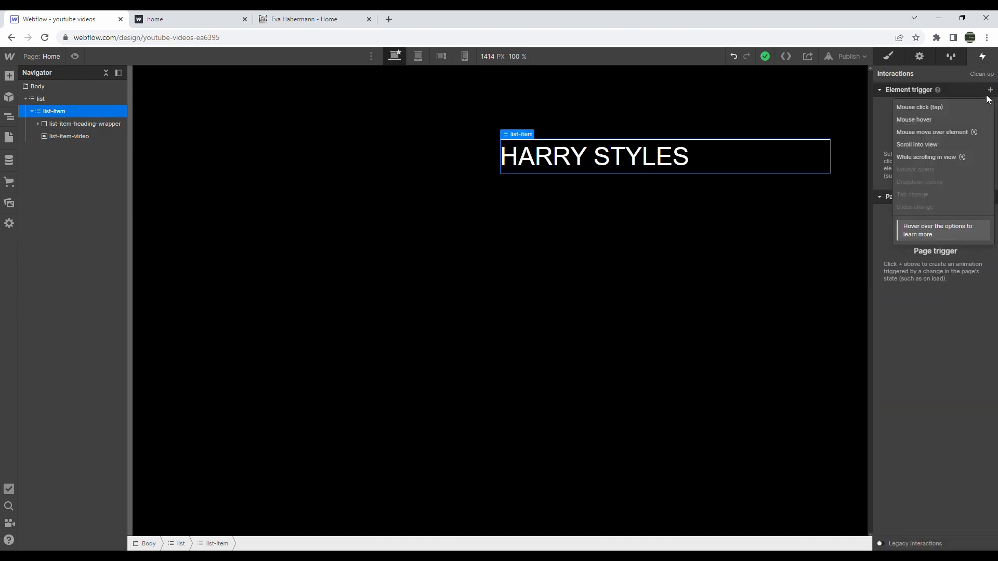
left_click(931, 120)
left_click(949, 146)
left_click(947, 170)
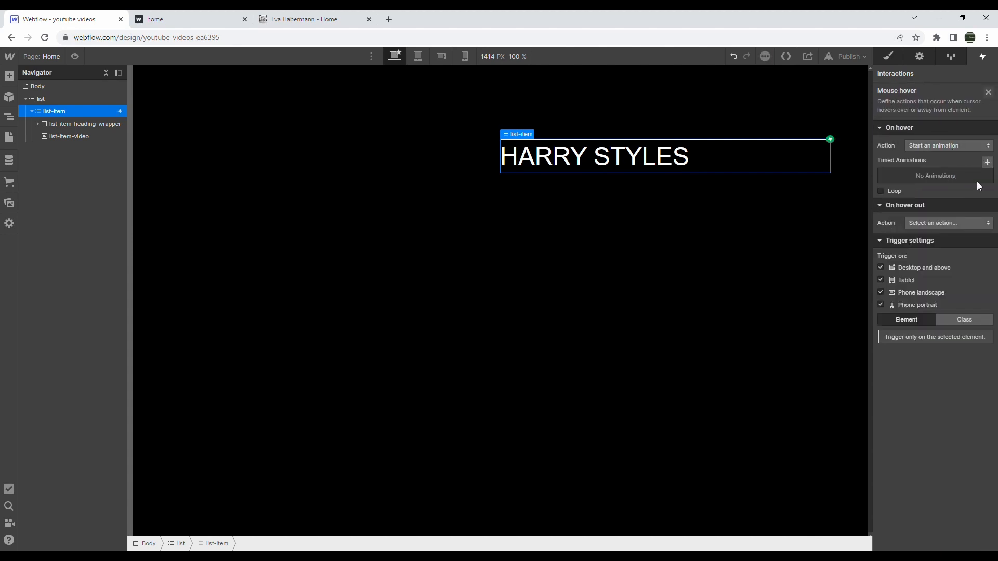
Step: Create a timed animation named "list-item hover in" for the on-hover action
left_click(986, 165)
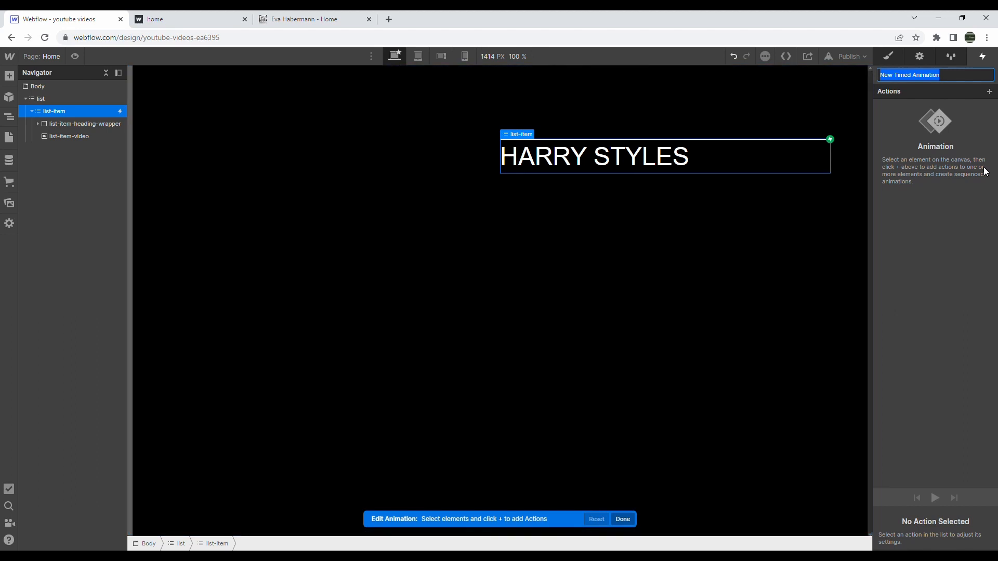
type("list-item ho")
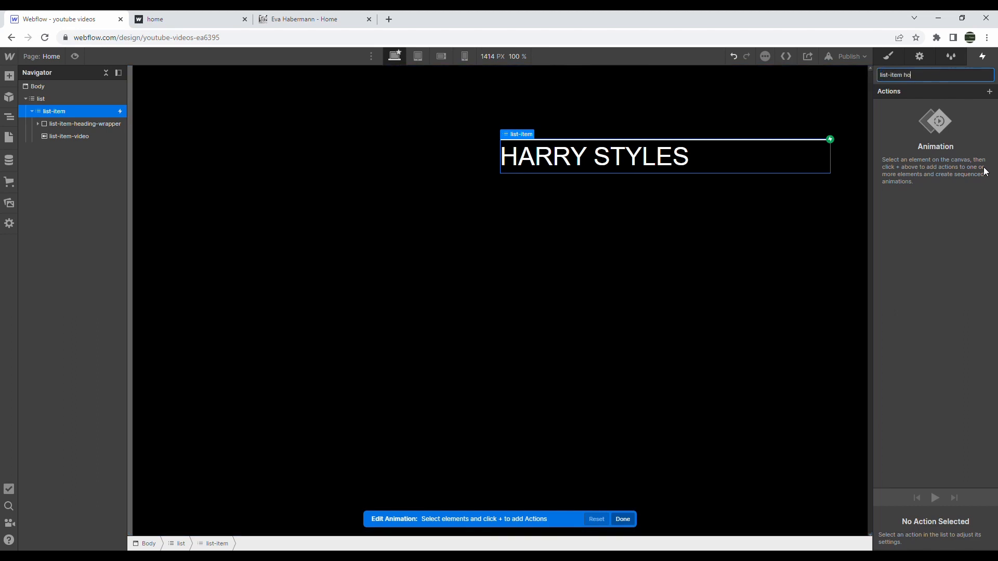
key("Return")
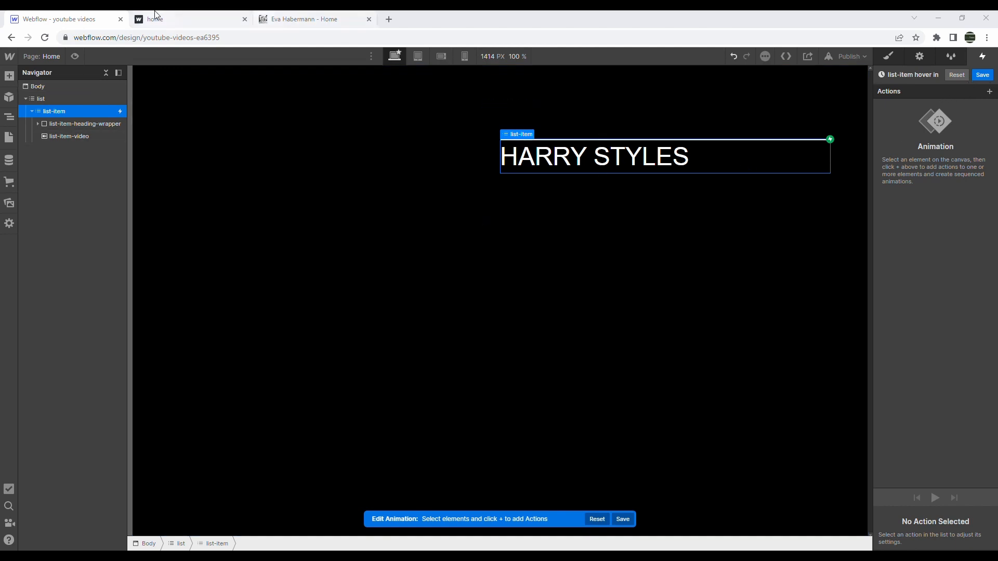
Step: Add an Opacity action of 0% for list-item-video to the animation and mark it as the initial state
left_click(179, 19)
mouse_move(588, 151)
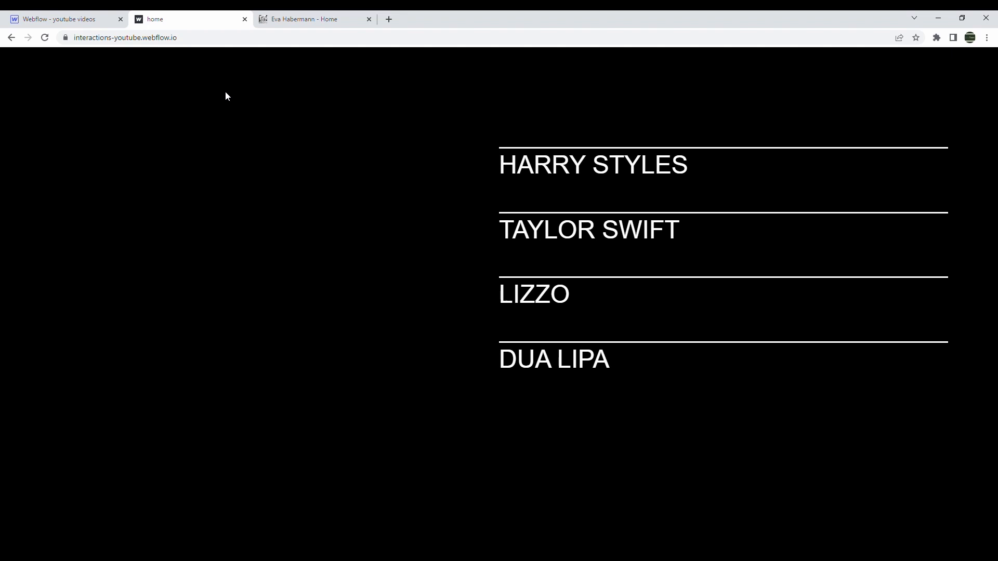
left_click(86, 14)
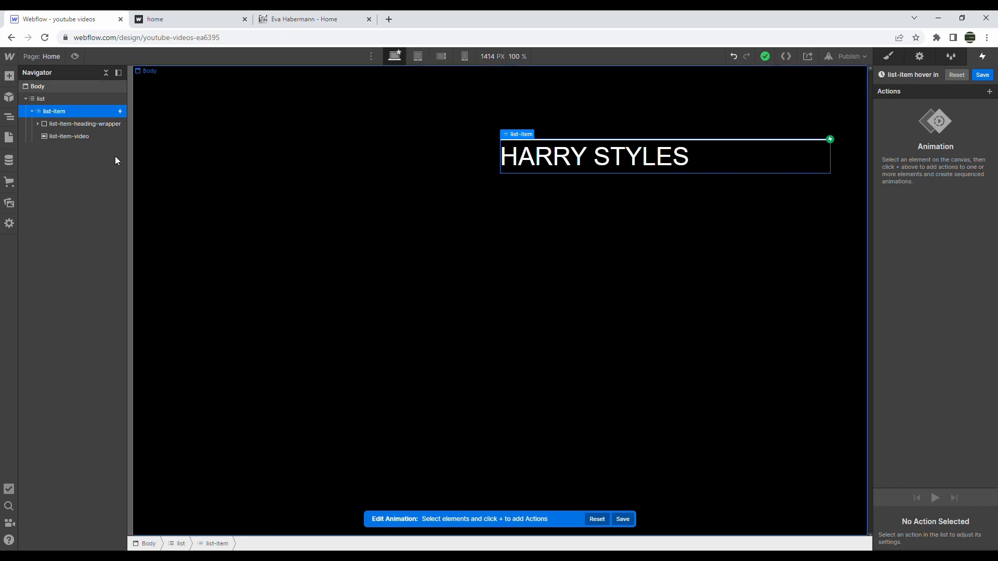
left_click(96, 138)
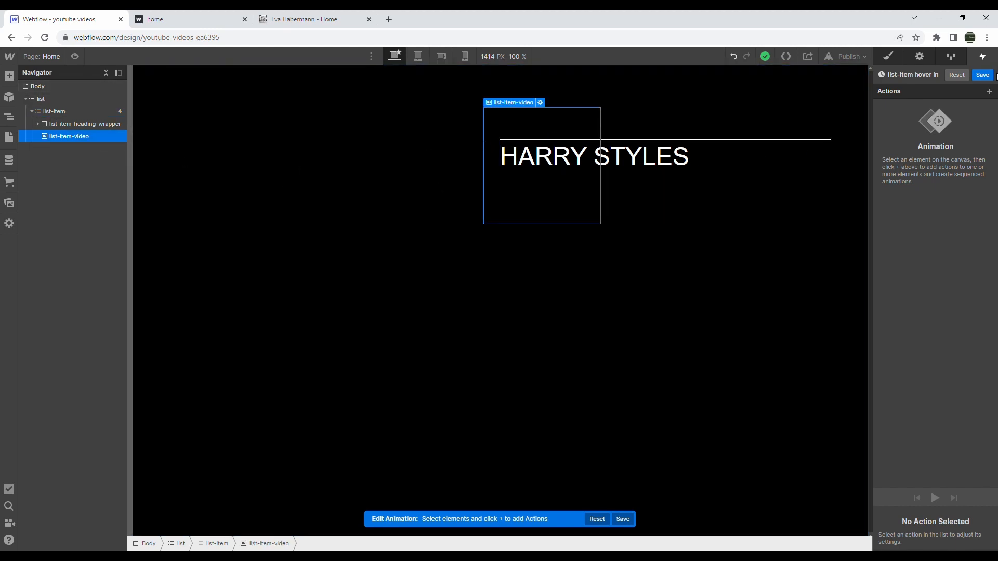
left_click(991, 92)
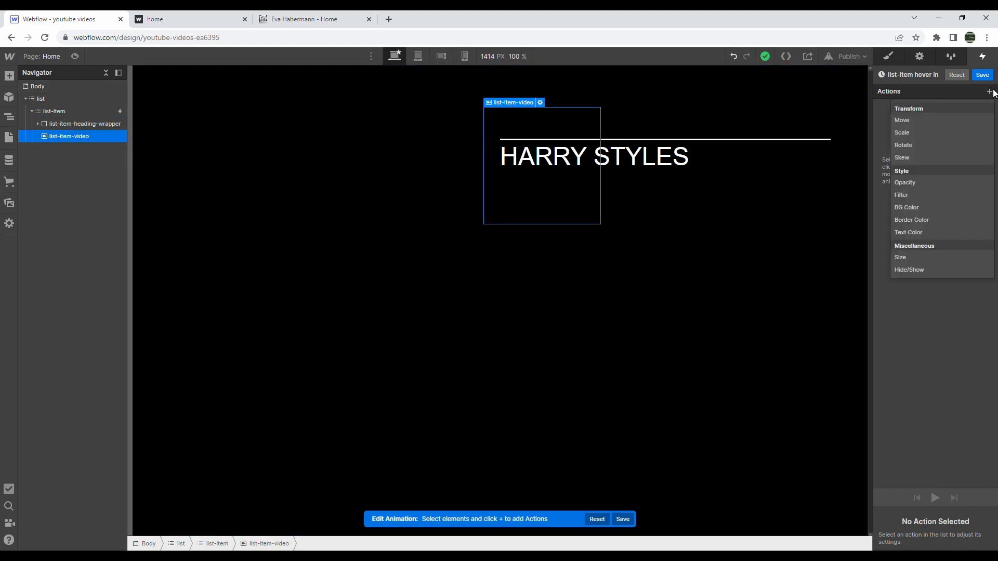
left_click(941, 177)
left_click(977, 541)
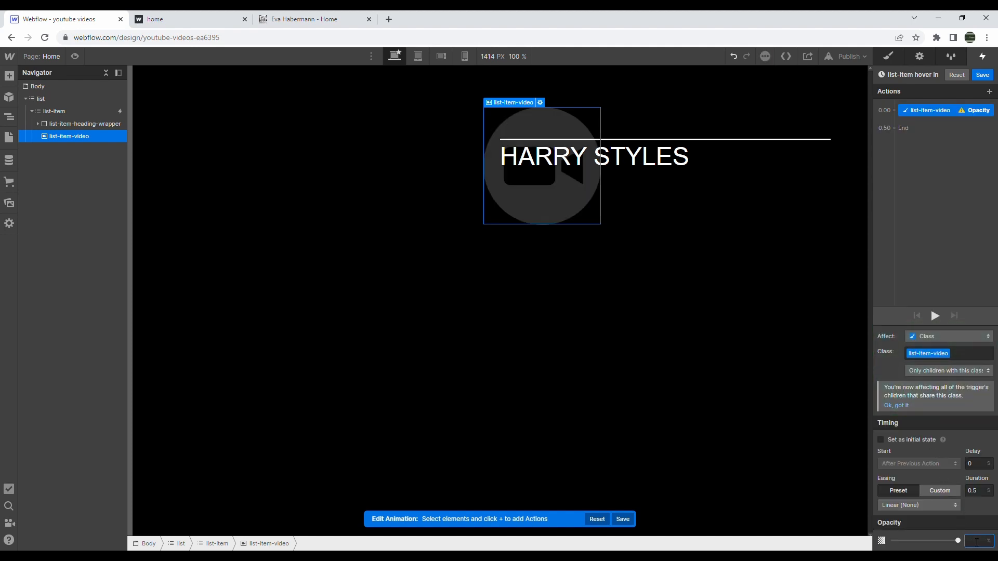
type("0")
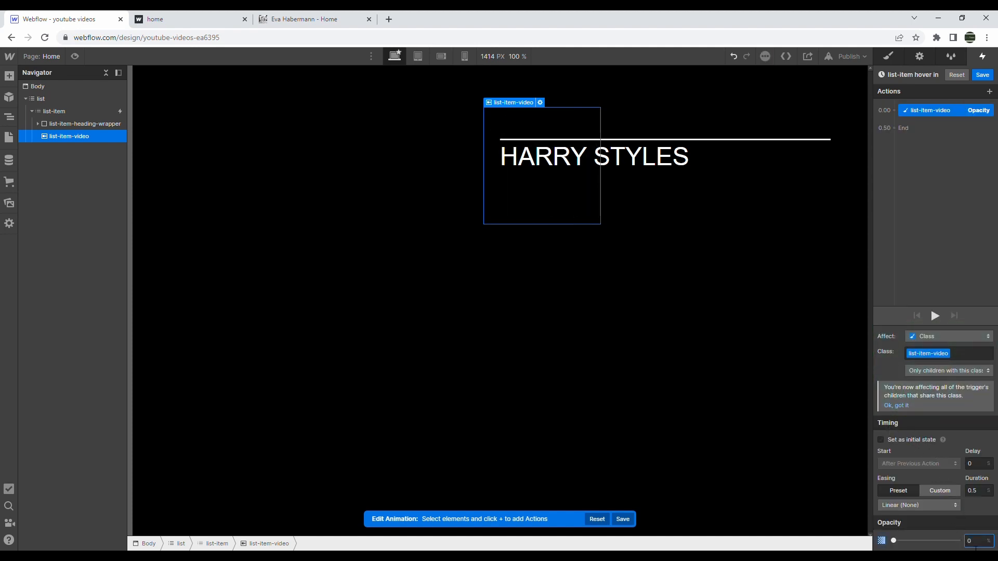
left_click(925, 444)
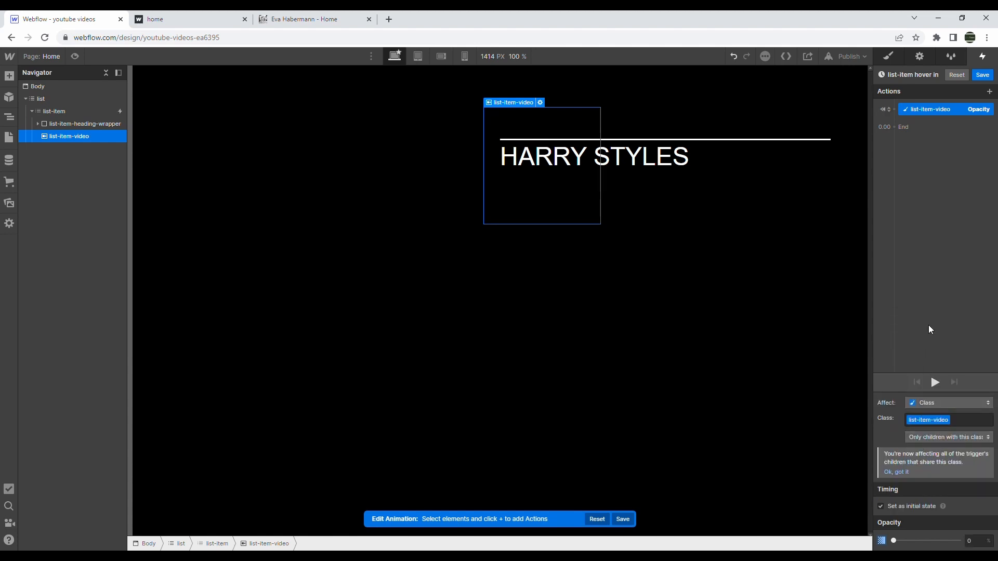
Step: Add an initial-state Move action for list-item-video with a horizontal offset of 30%
left_click(893, 109)
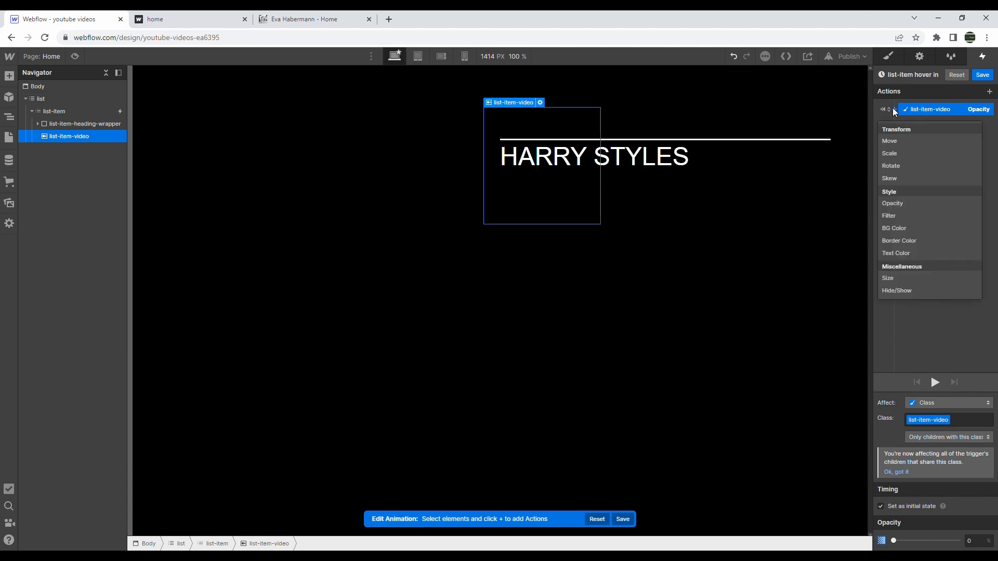
left_click(899, 143)
left_click(975, 514)
type("30")
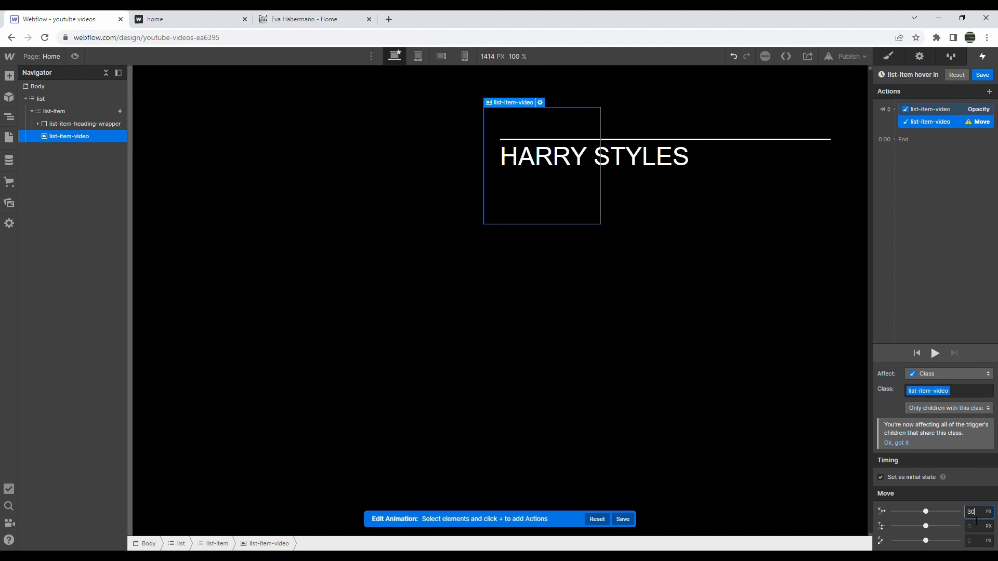
type("%")
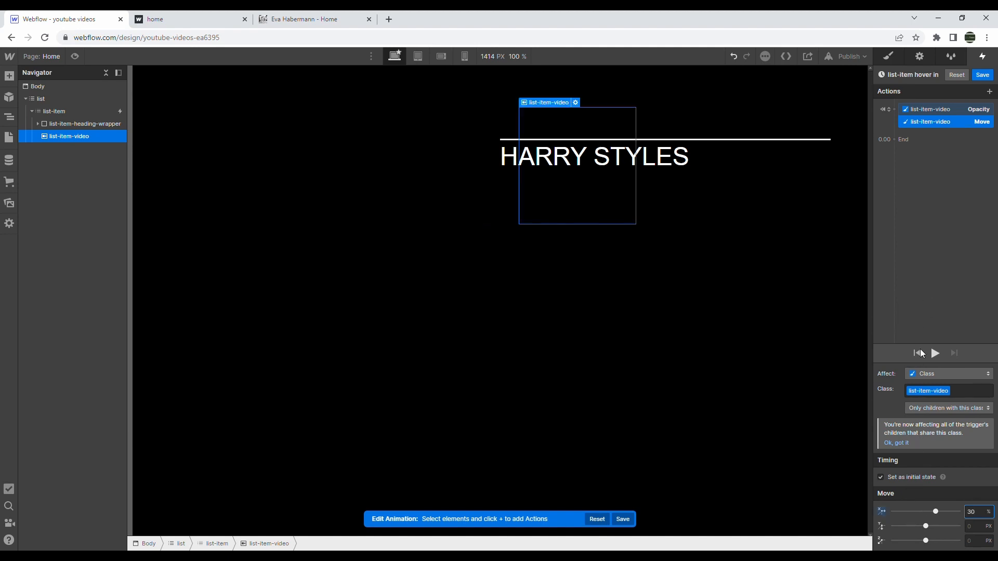
Step: Add simultaneous end-state actions for list-item-video: Opacity at 100% and Move with a horizontal offset of 0%
left_click(906, 141)
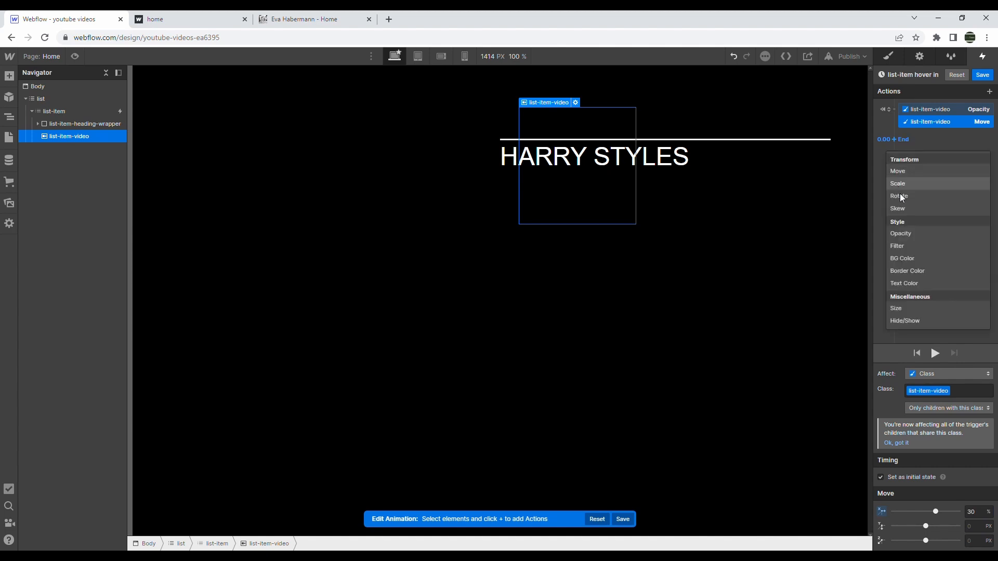
left_click(901, 233)
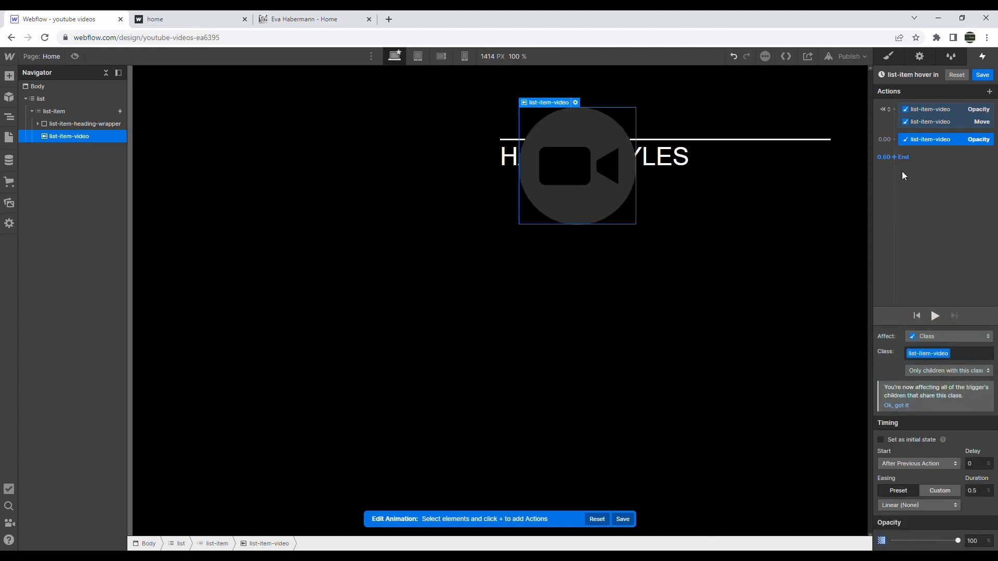
left_click(898, 140)
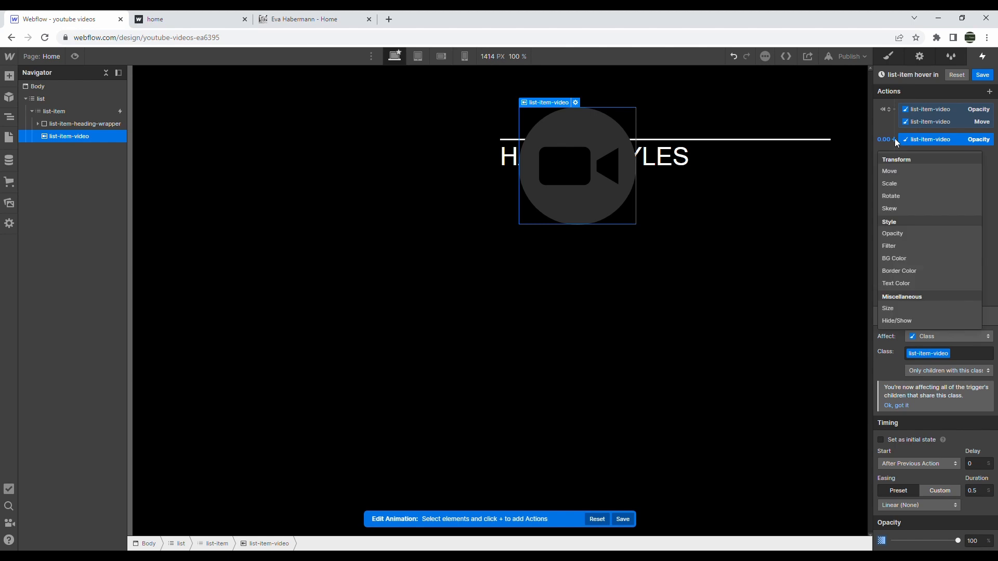
left_click(897, 173)
left_click(980, 512)
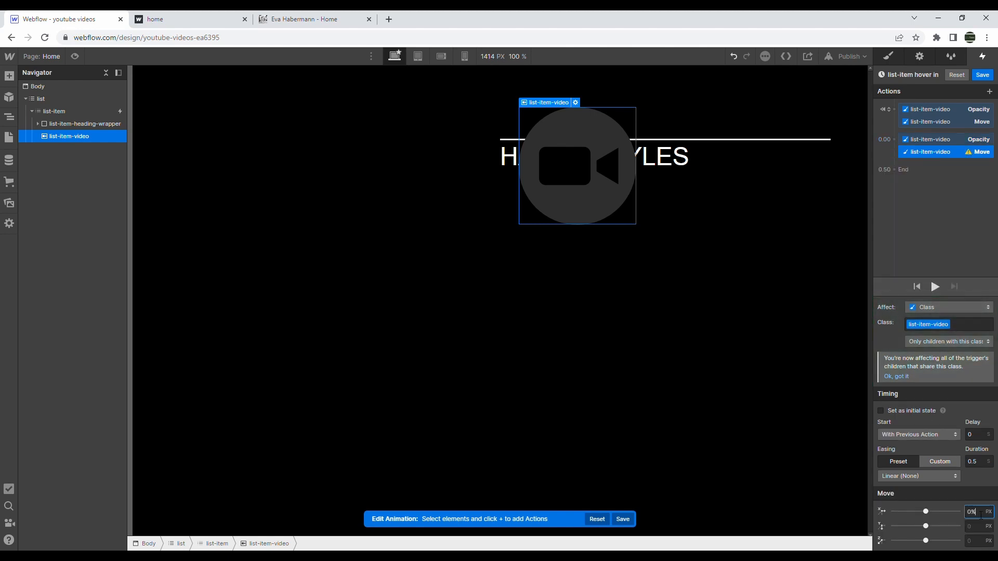
key("Return")
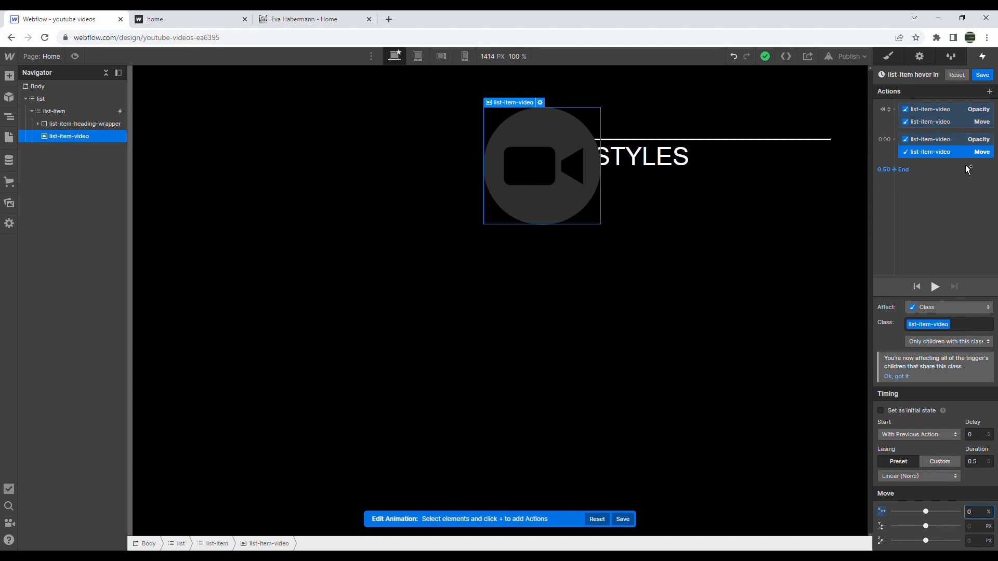
Step: Add a Move action for list-item-heading at 0.00 seconds with a vertical offset of -4 rem
left_click(37, 124)
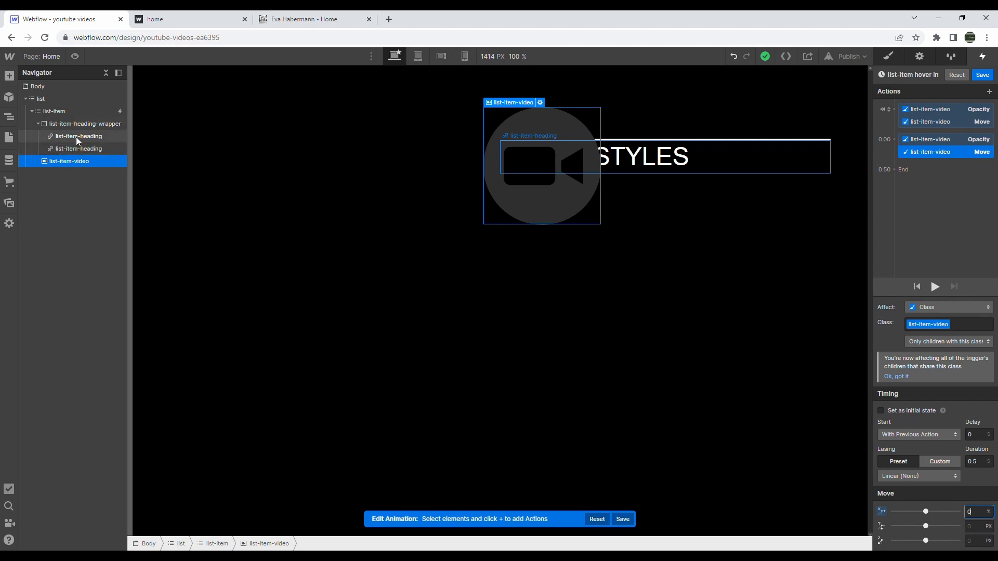
left_click(79, 139)
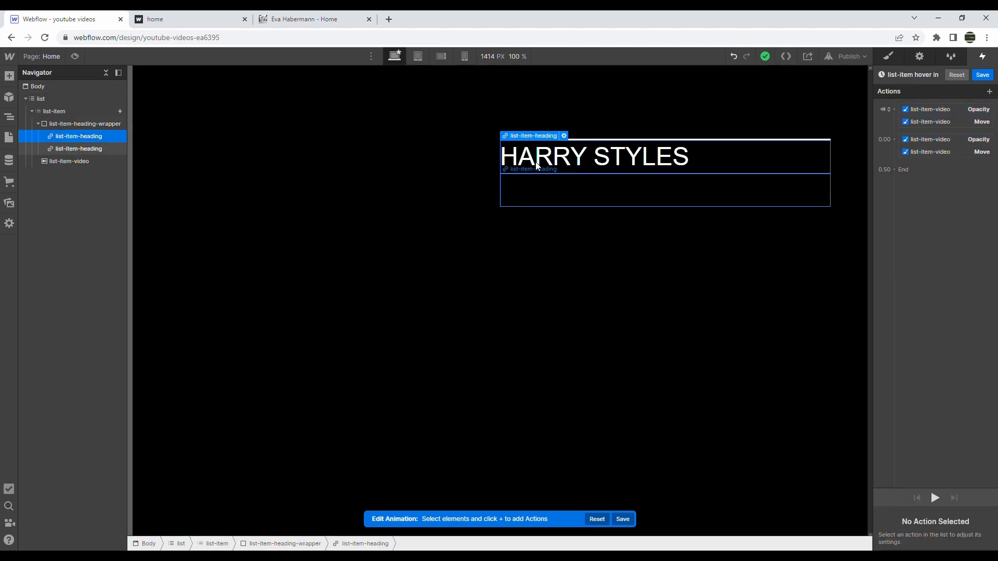
left_click(894, 139)
left_click(901, 172)
left_click(976, 527)
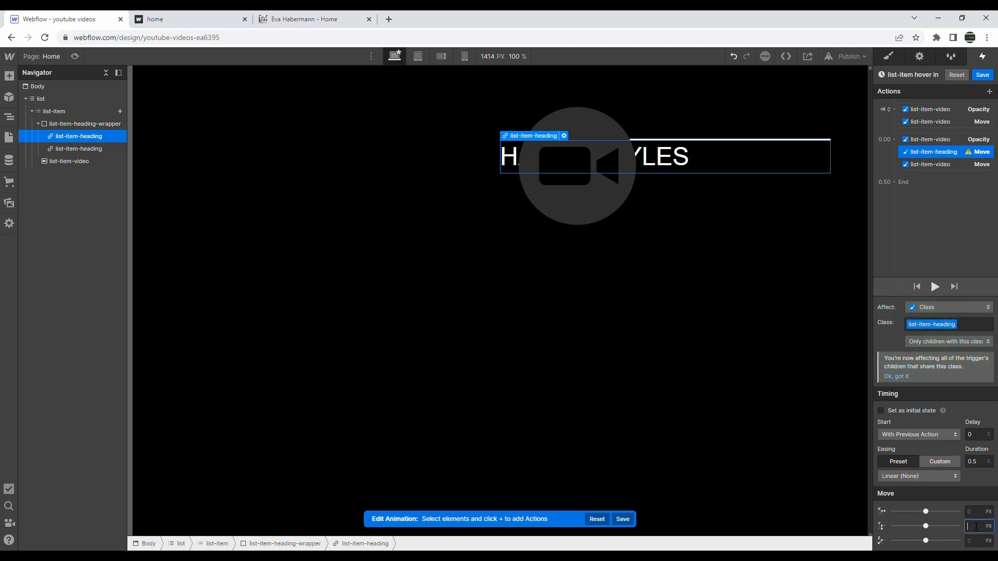
type("-4rem")
key("Return")
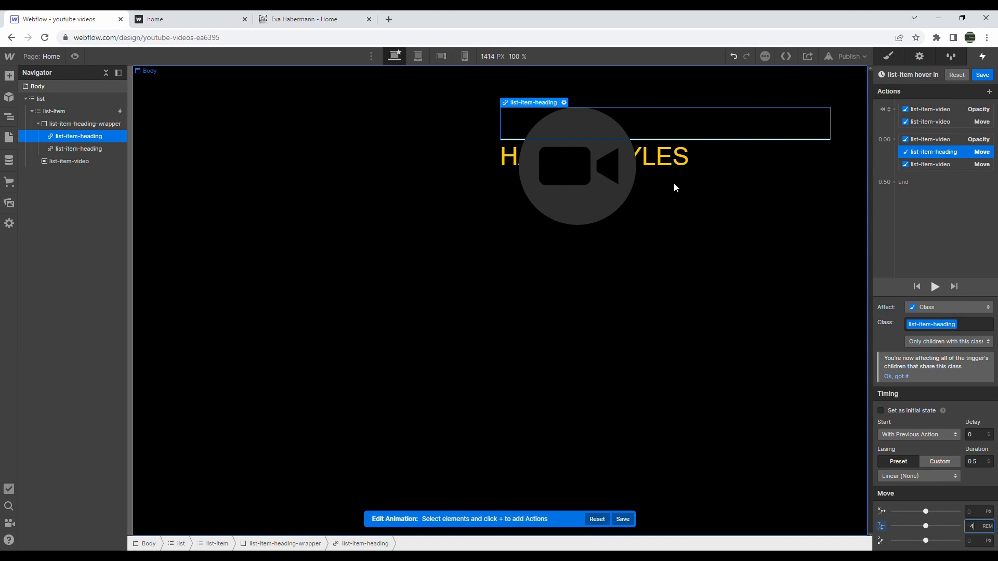
Step: Give list-item-heading a relative position with z-index 2 and set the z-index of list-item-video to 1
left_click(656, 162)
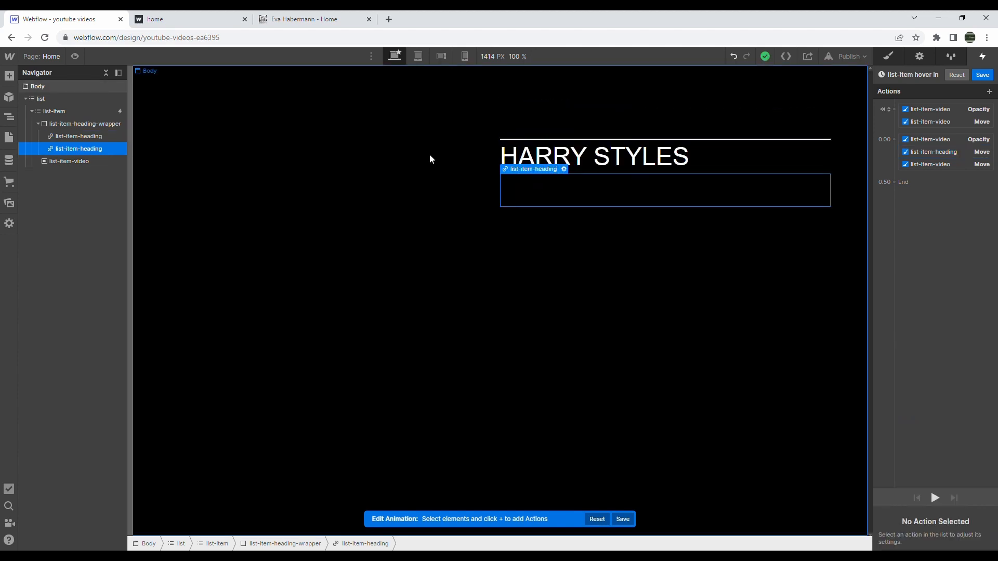
left_click(915, 164)
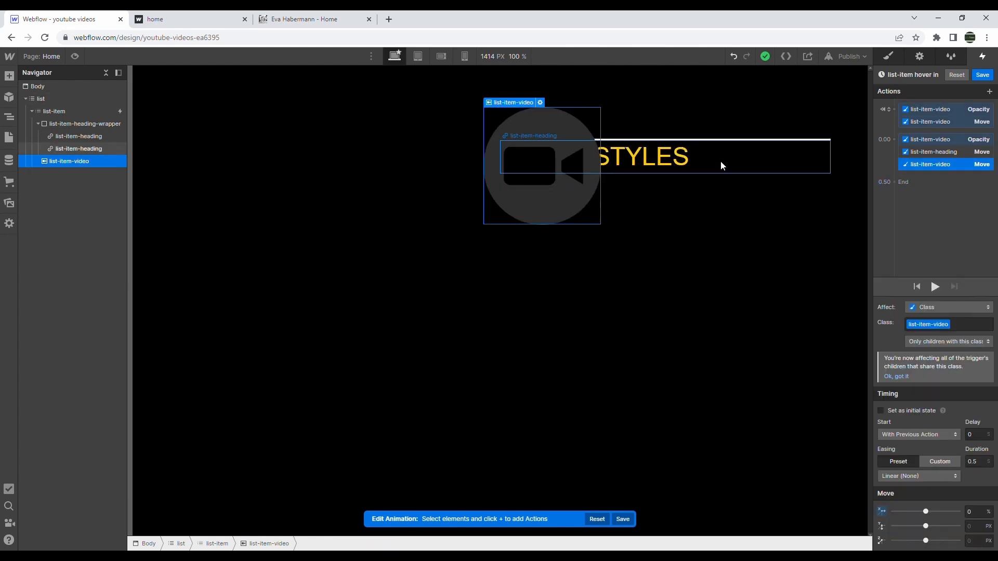
left_click(889, 57)
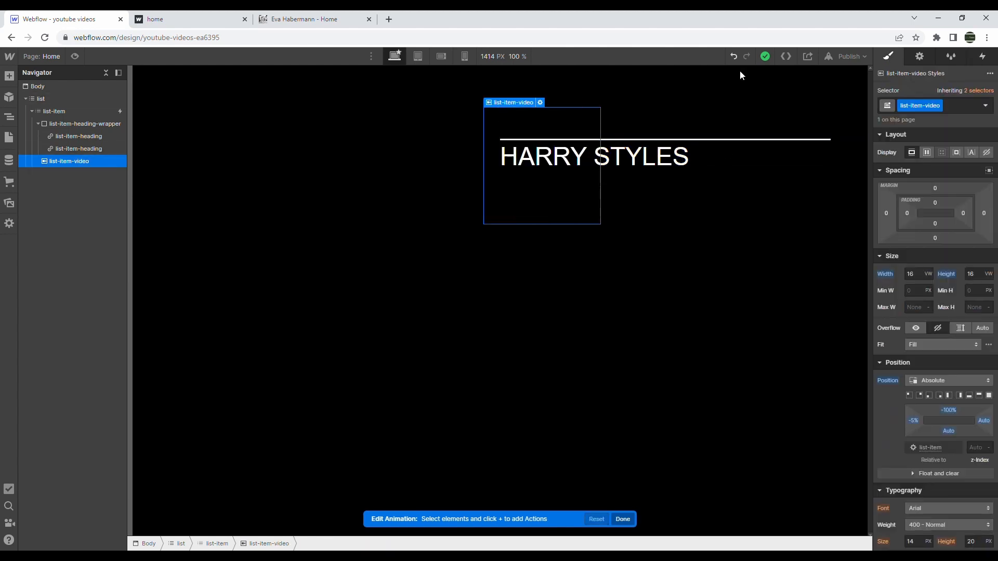
left_click(95, 150)
scroll(945, 317, "down", 4)
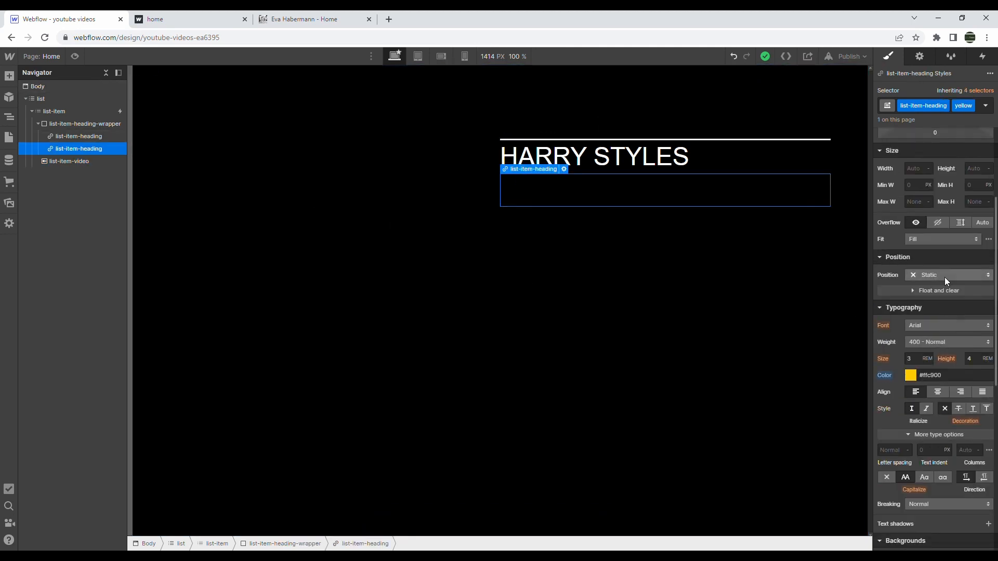
left_click(46, 136)
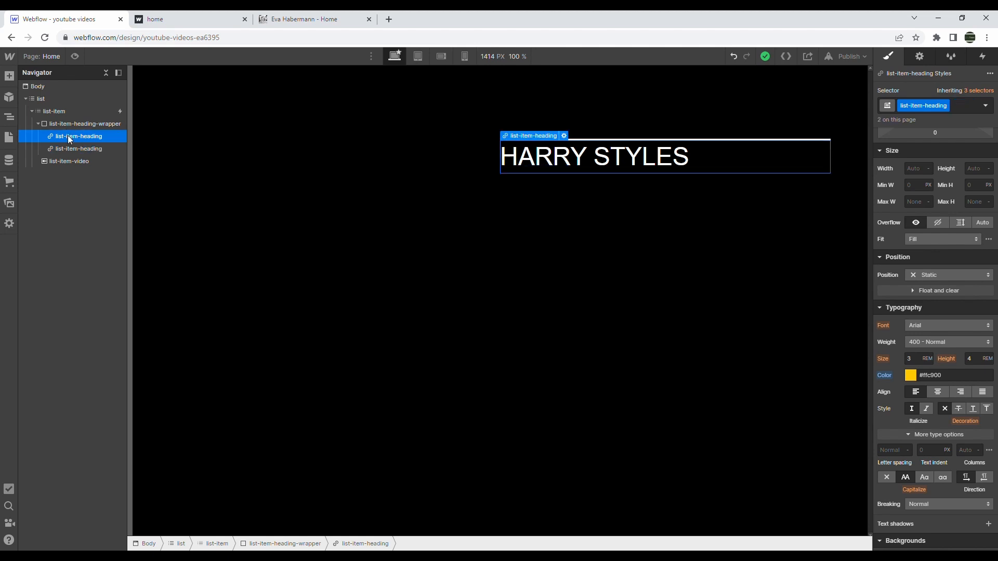
left_click(982, 281)
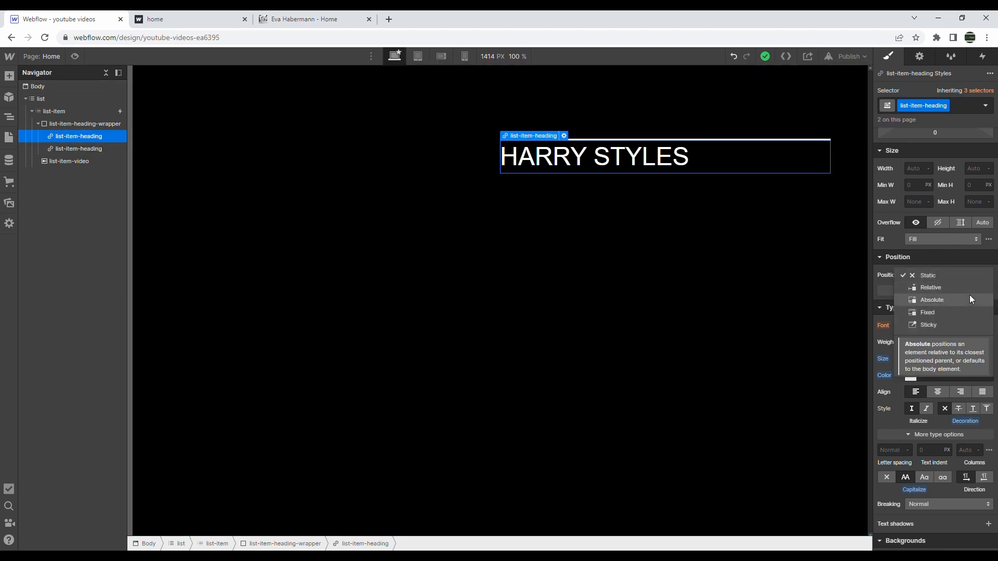
left_click(968, 289)
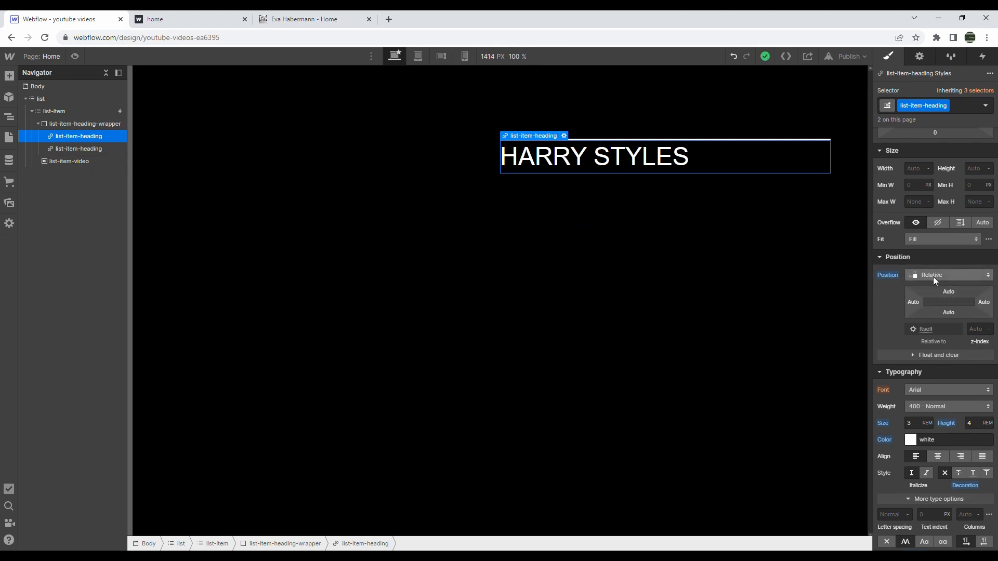
left_click(981, 333)
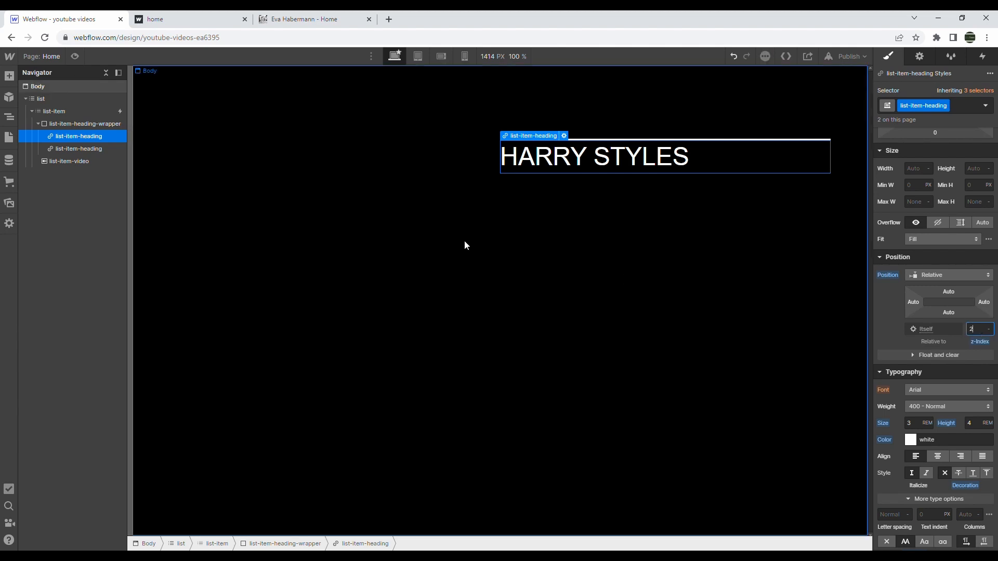
left_click(86, 160)
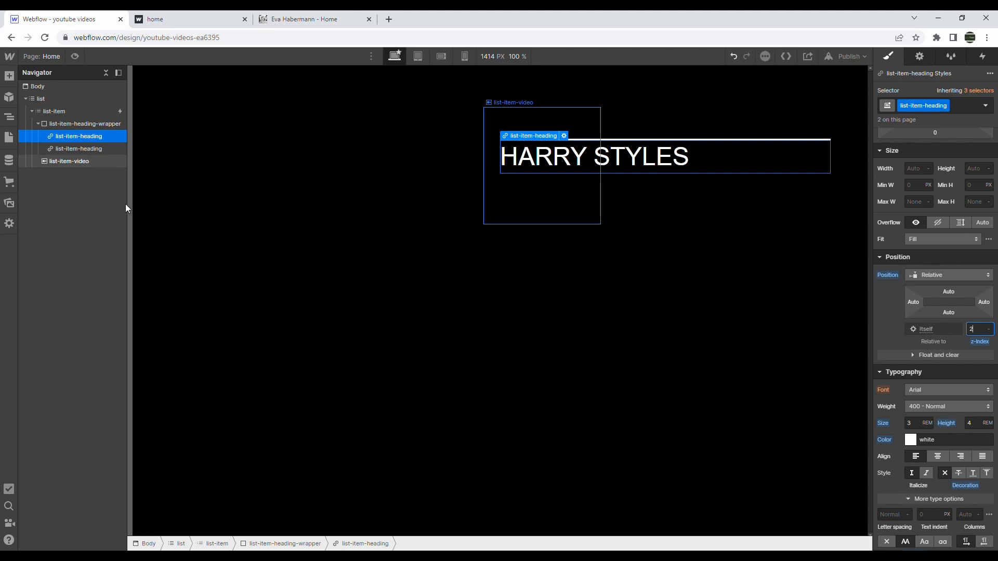
left_click(119, 135)
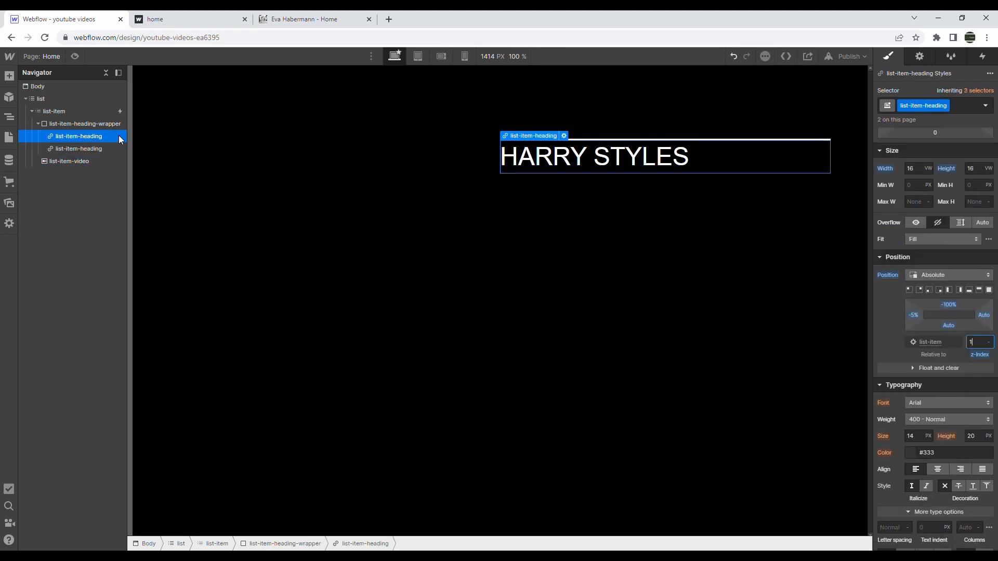
Step: Reorder the list-item hover in animation so the heading's Move action follows the video's Move action, play it and save
left_click(85, 111)
left_click(981, 60)
left_click(919, 119)
scroll(952, 226, "down", 1)
left_click(940, 181)
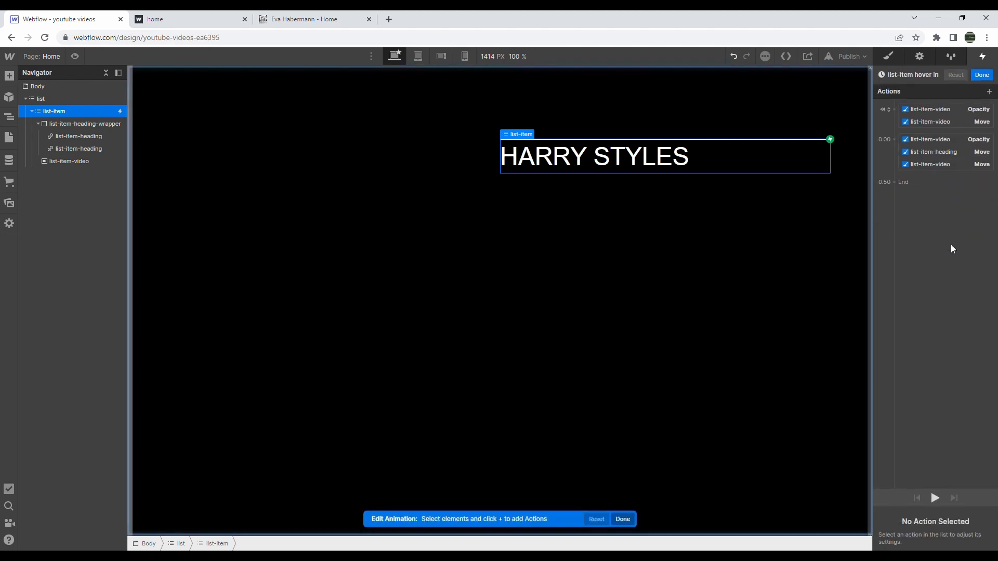
left_click(946, 165)
left_click_drag(946, 153, 946, 164)
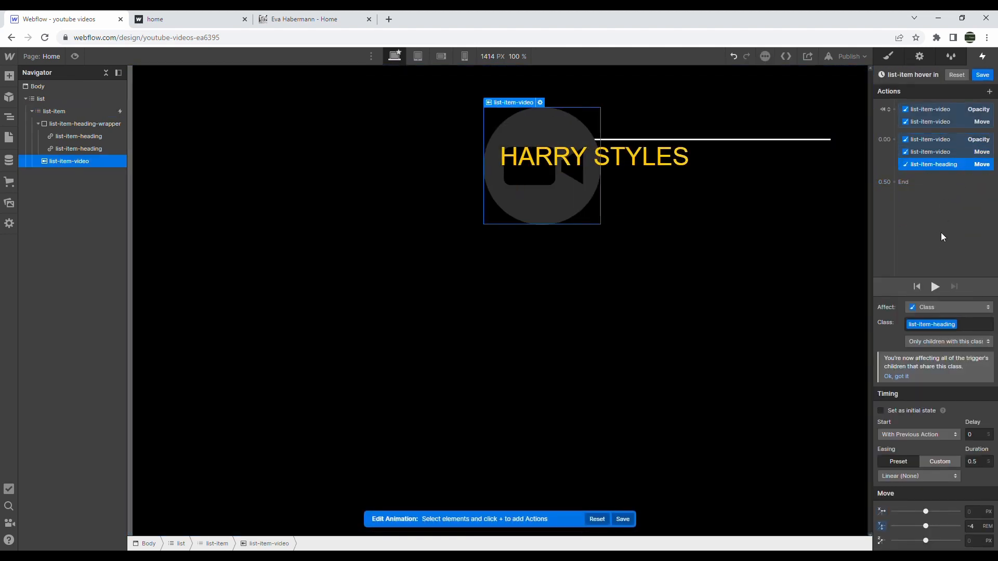
left_click(935, 286)
left_click(983, 75)
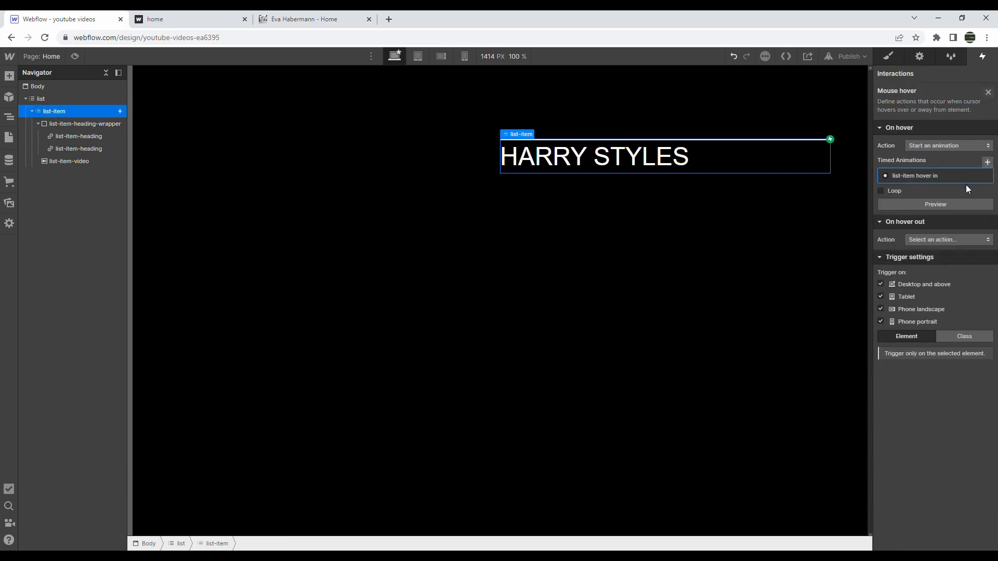
Step: Preview the page and check the hover effect on the Harry Styles list item
left_click(75, 56)
mouse_move(564, 171)
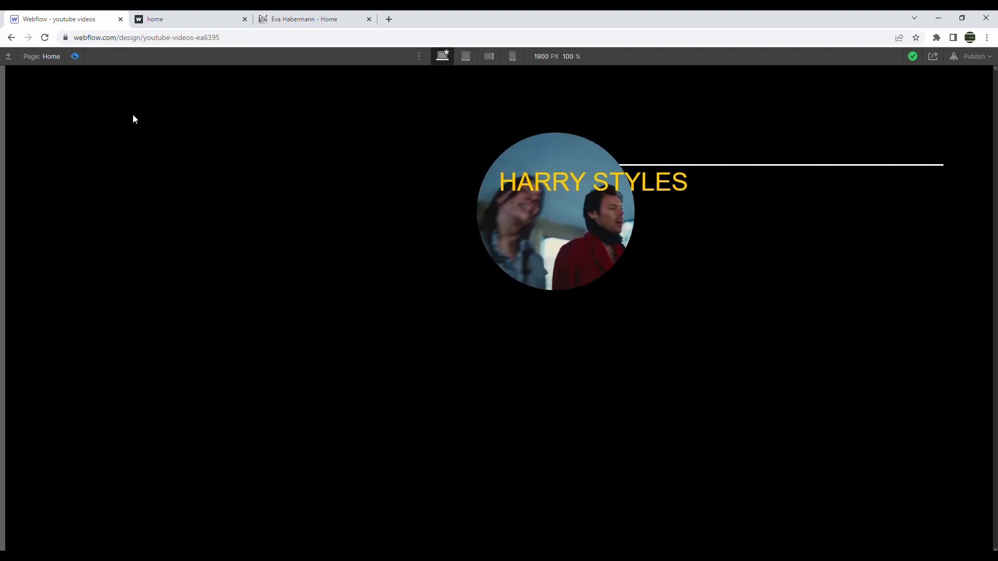
left_click(76, 56)
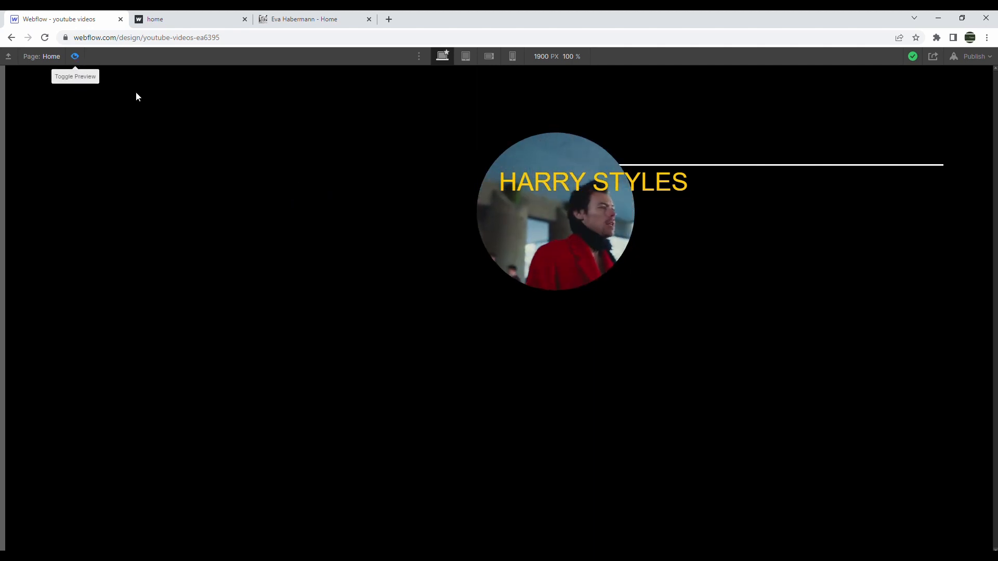
Step: Set the list item's hover-out action to start a new timed animation named "list-item hover out"
left_click(931, 240)
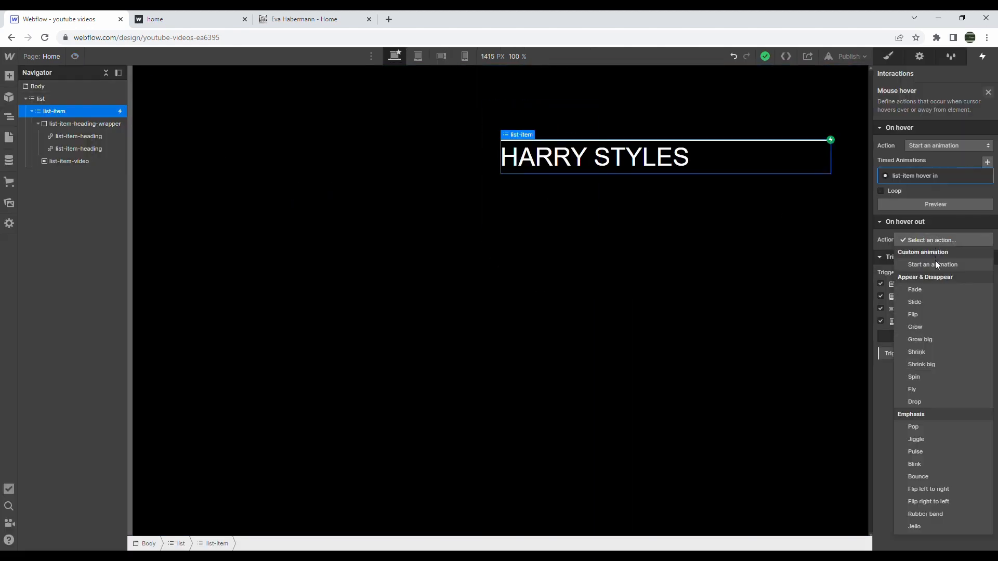
left_click(940, 262)
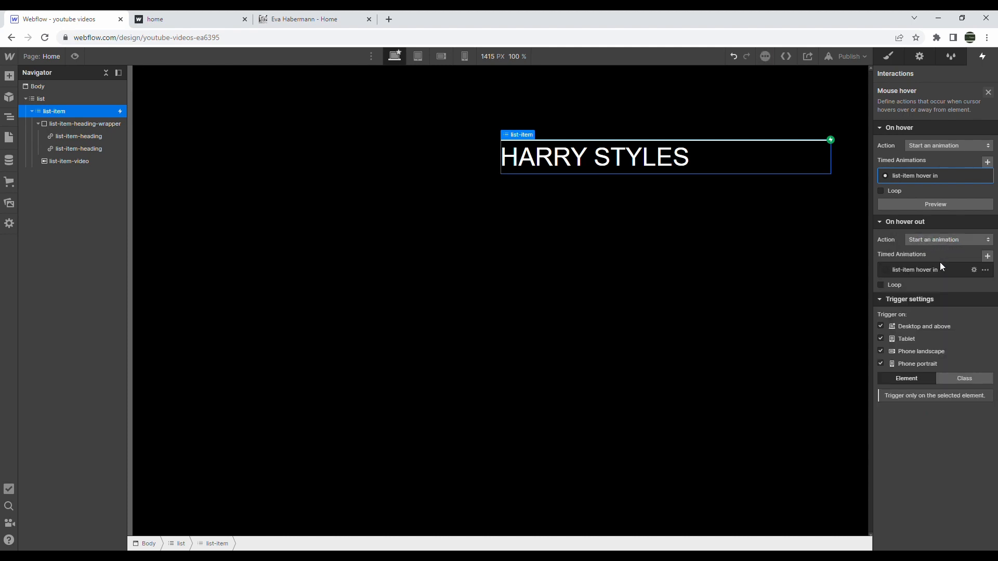
left_click(988, 258)
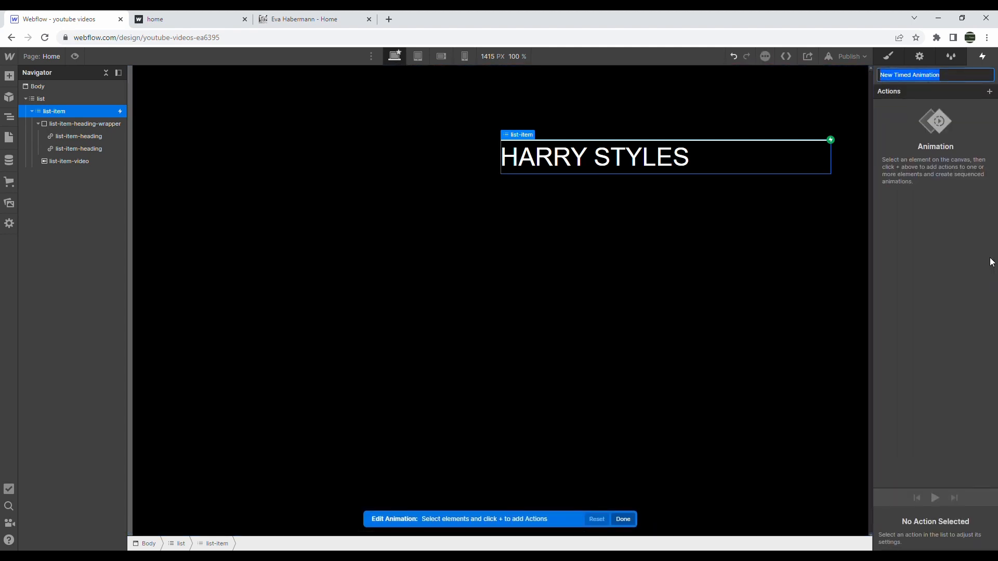
type("lis")
key("BackSpace")
key("BackSpace")
key("BackSpace")
key("BackSpace")
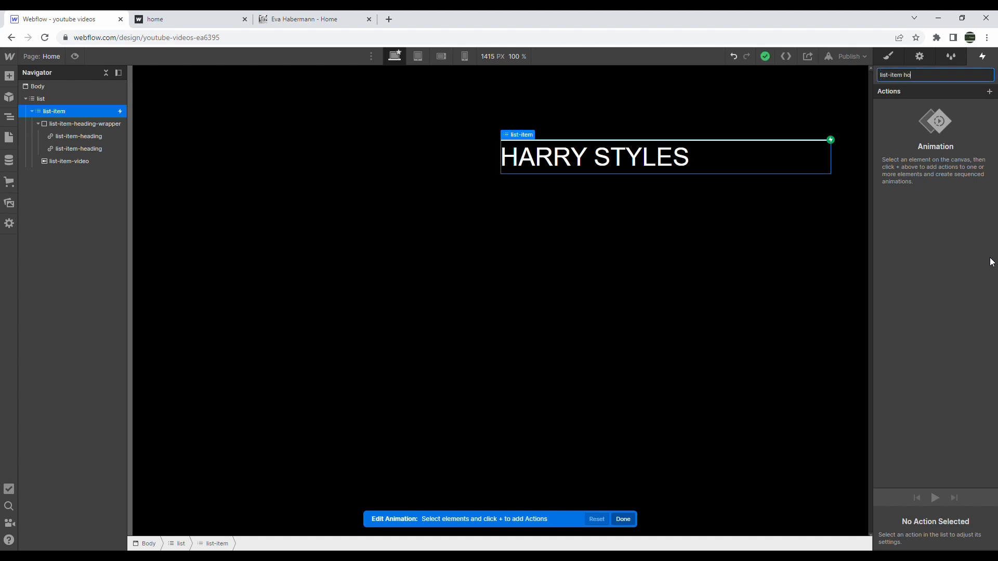
type("ut")
key("Return")
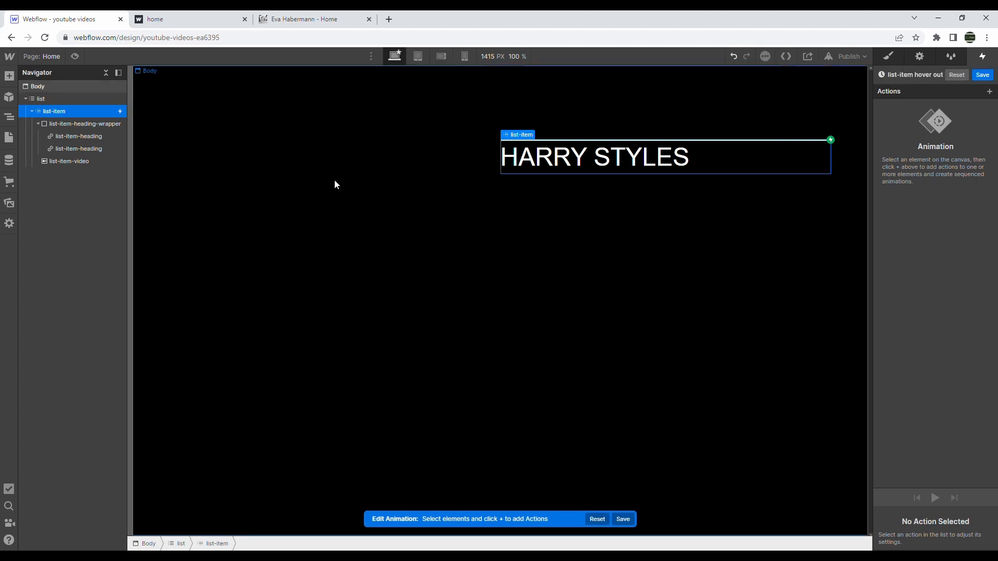
Step: Add simultaneous hover-out actions for list-item-video: Move with a horizontal offset of 30% and Opacity at 0%
left_click(91, 161)
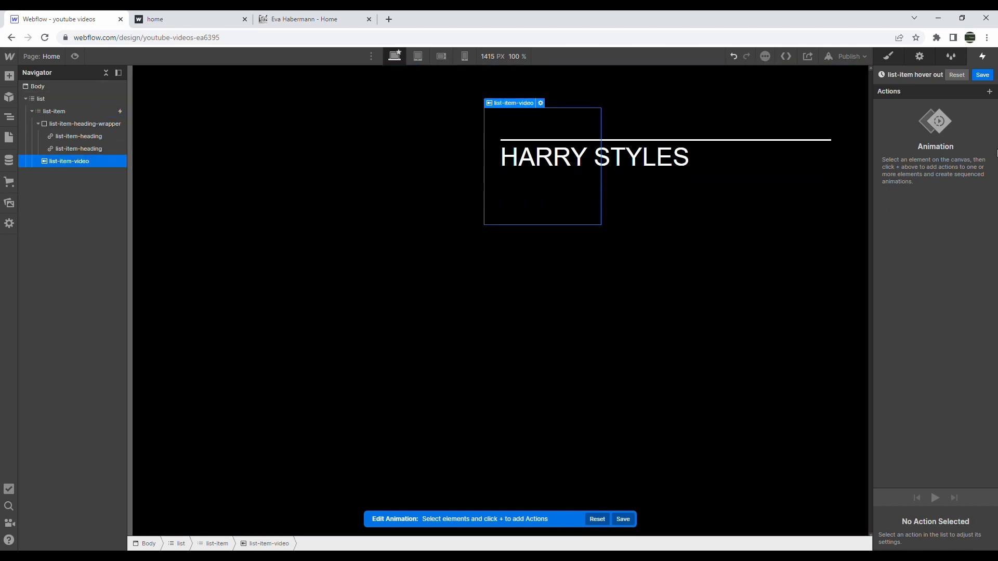
left_click(989, 92)
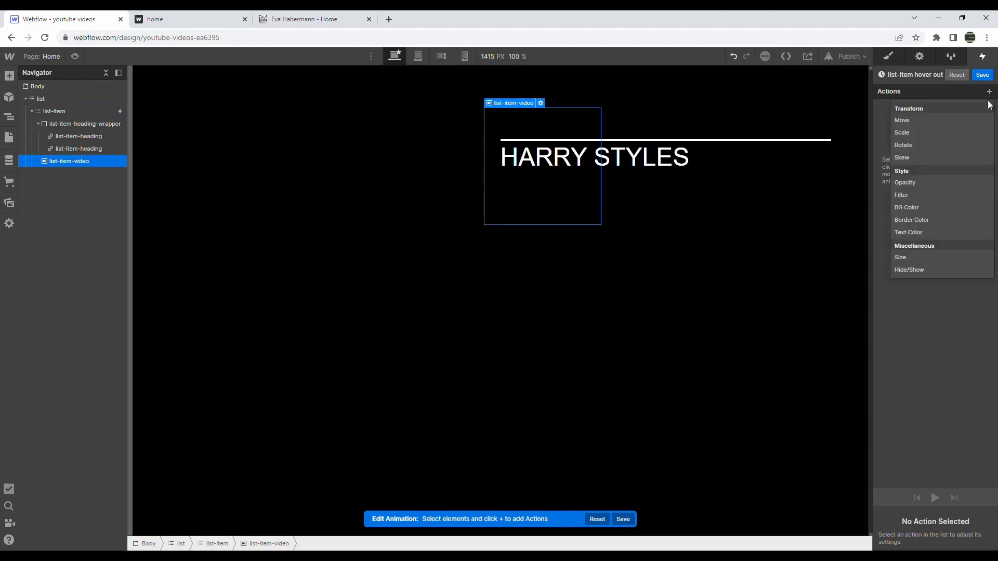
left_click(913, 124)
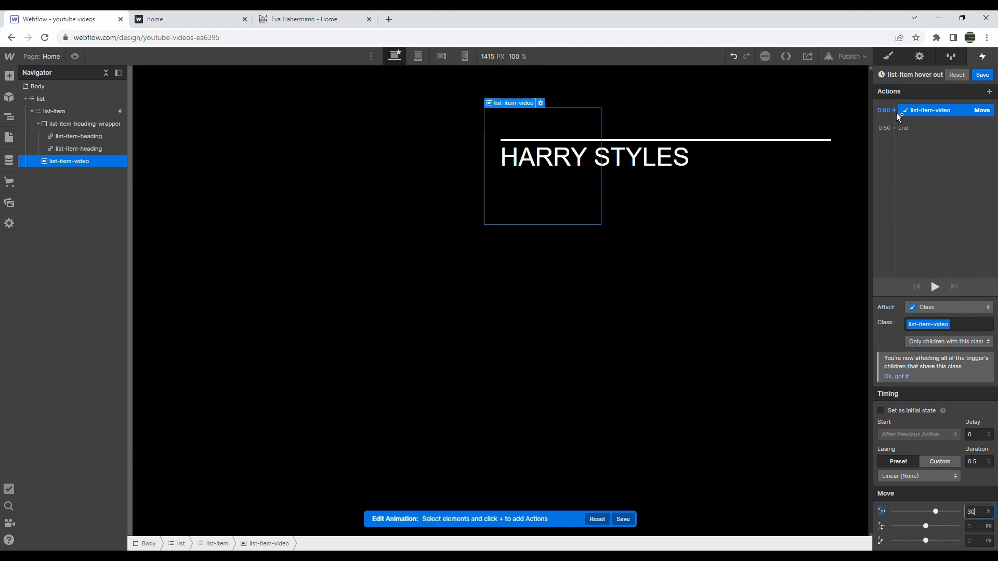
left_click(895, 111)
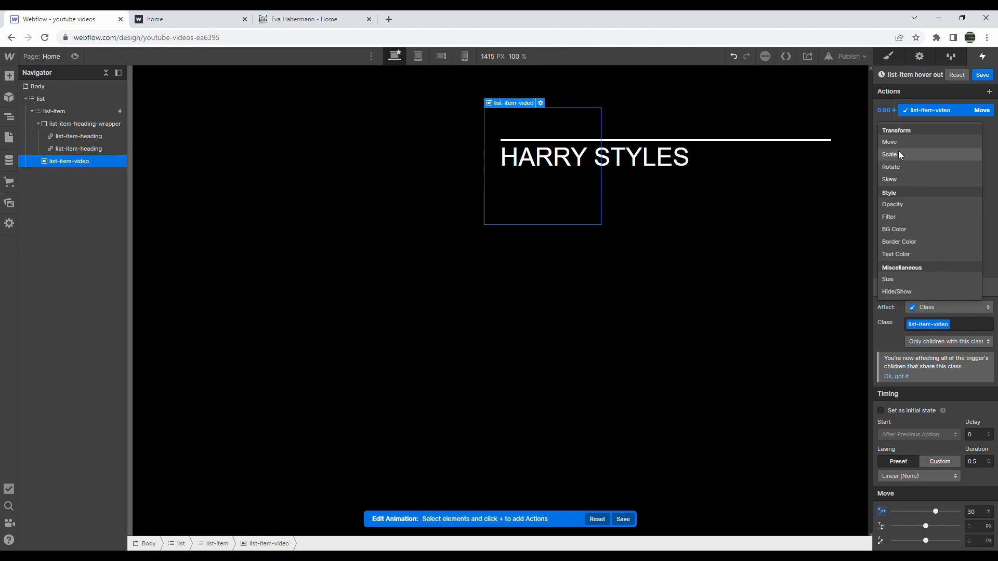
left_click(901, 205)
left_click_drag(958, 541, 748, 514)
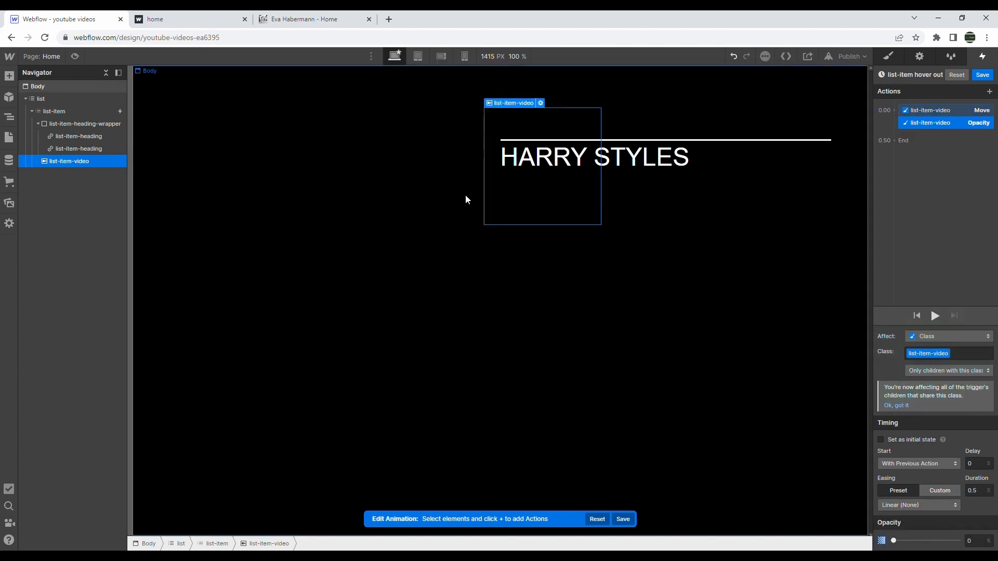
Step: Add a simultaneous hover-out Move action with a vertical offset of 0 rem for the yellow list-item-heading, save the animation and preview the page
left_click(82, 151)
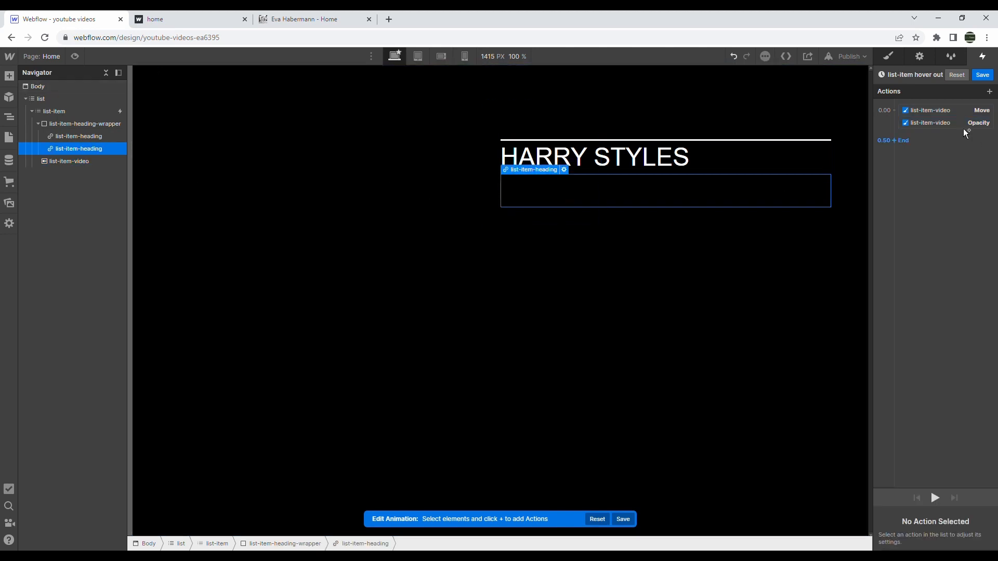
left_click(894, 111)
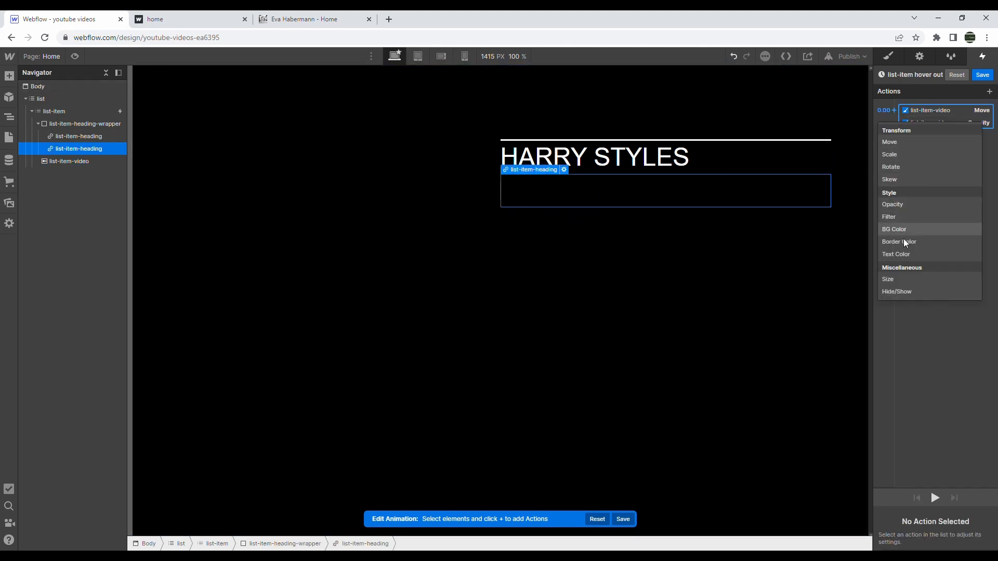
left_click(905, 144)
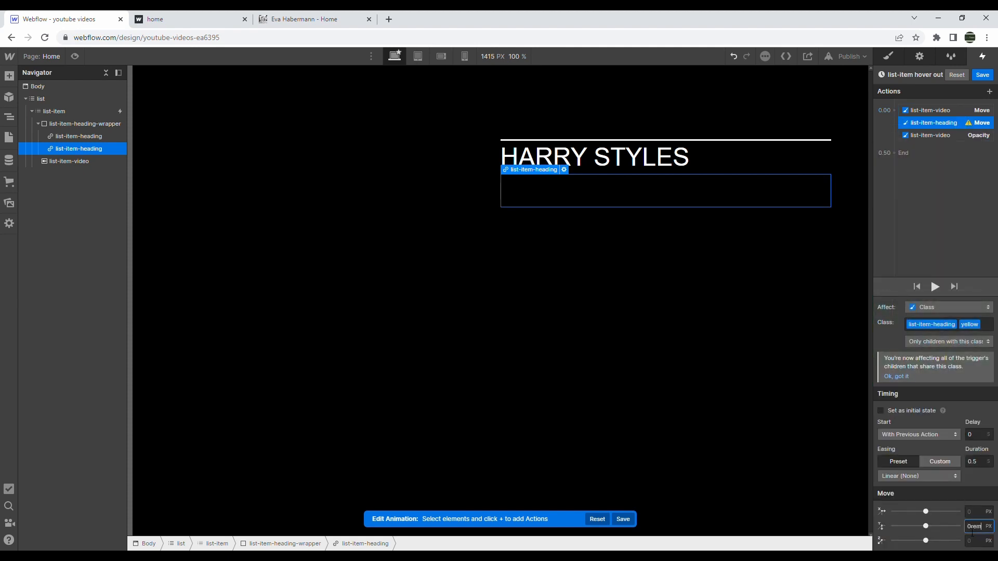
left_click(982, 75)
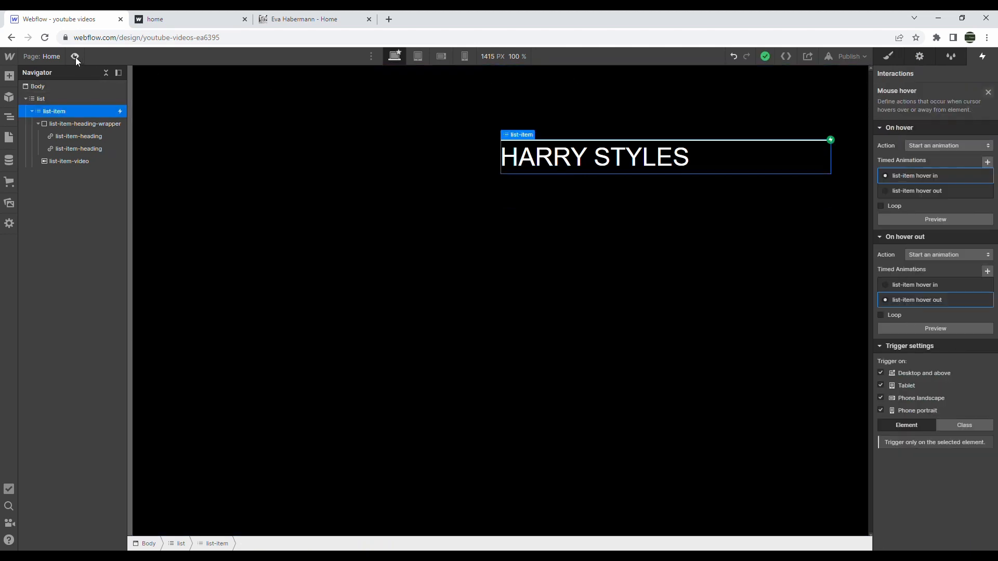
left_click(75, 56)
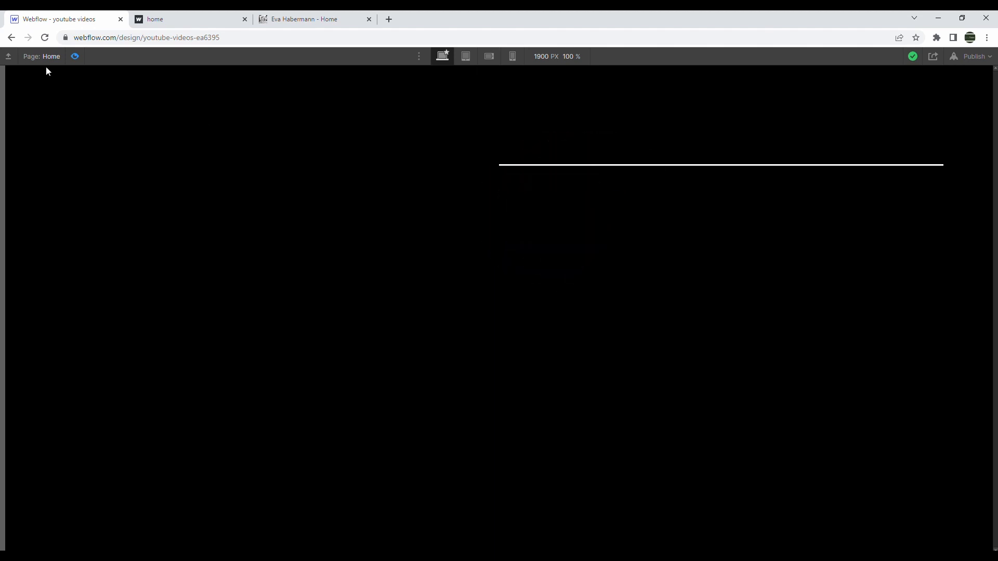
key("ctrl+shift+p")
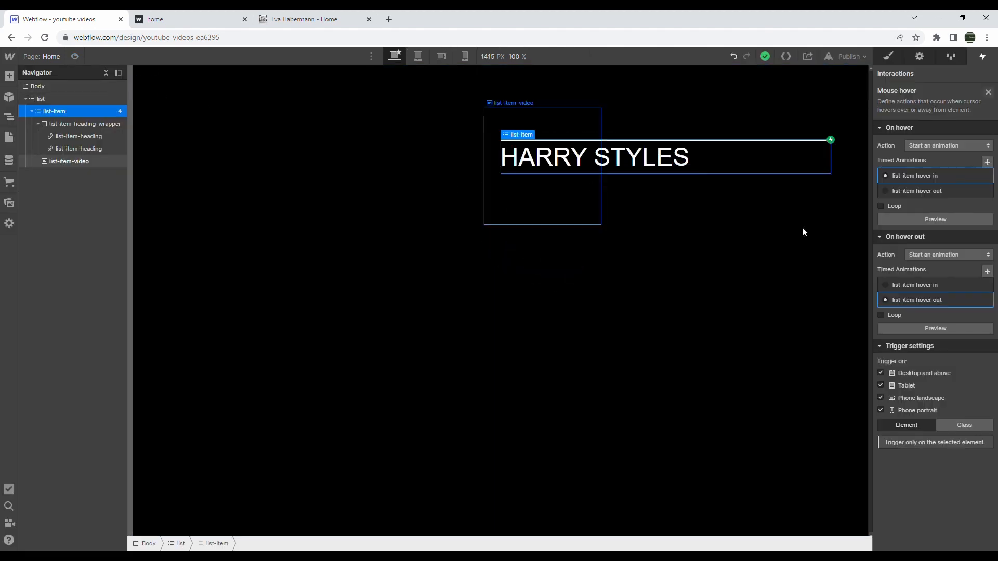
Step: Try vertical offsets of 3 and -3 rem for the heading's Move action in list-item hover in, restore -4 rem and save
left_click(934, 175)
left_click(932, 164)
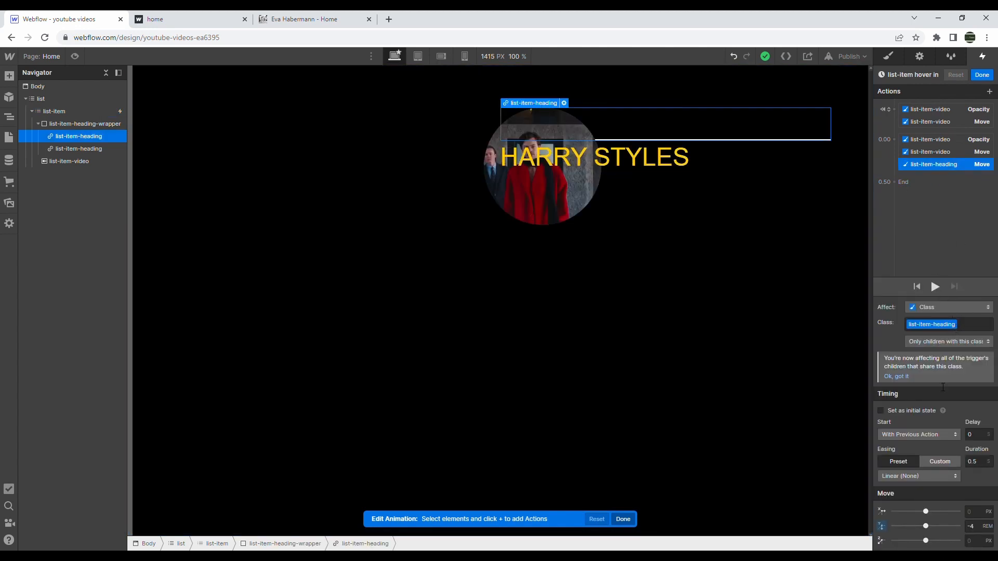
left_click_drag(934, 527, 932, 528)
left_click(972, 526)
type("3")
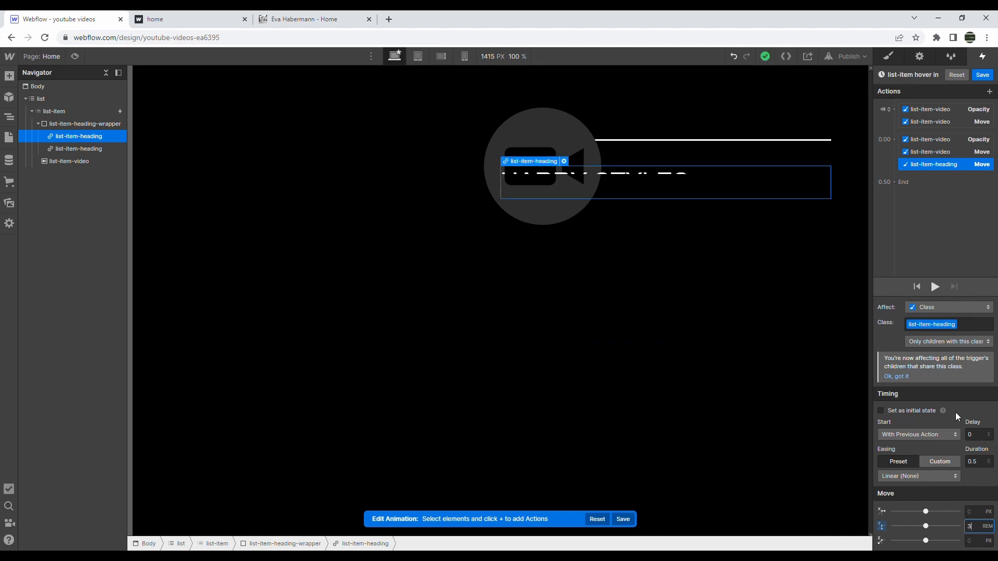
key("BackSpace")
type("-3")
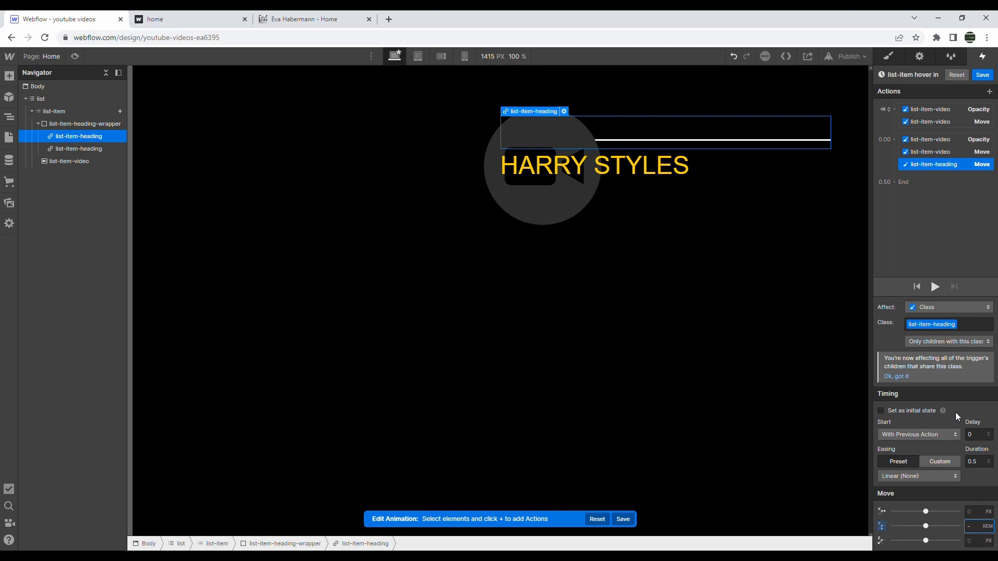
key("BackSpace")
type("4")
left_click(988, 76)
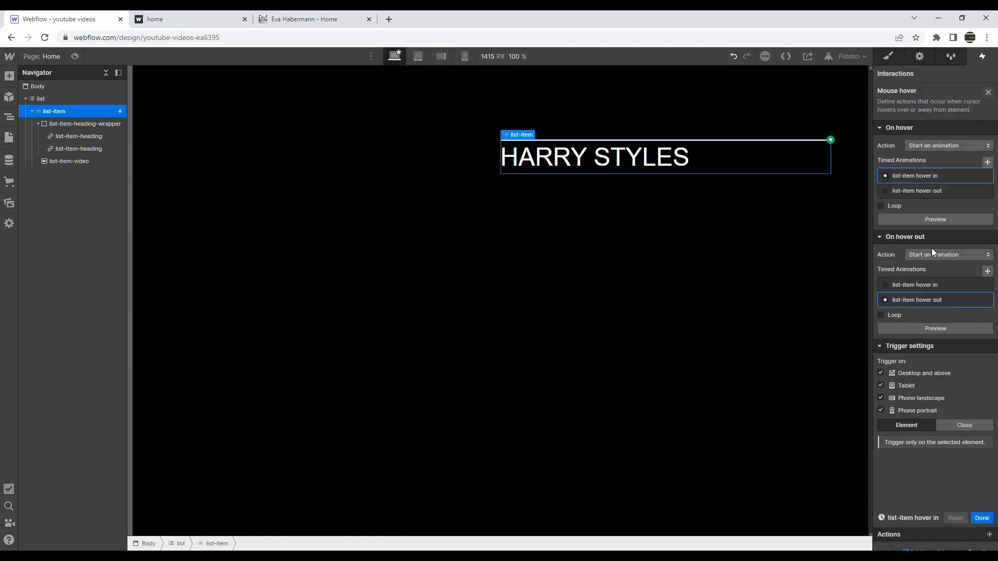
Step: Reorder the actions in list-item hover out so the list-item-heading Move action comes last
left_click(947, 301)
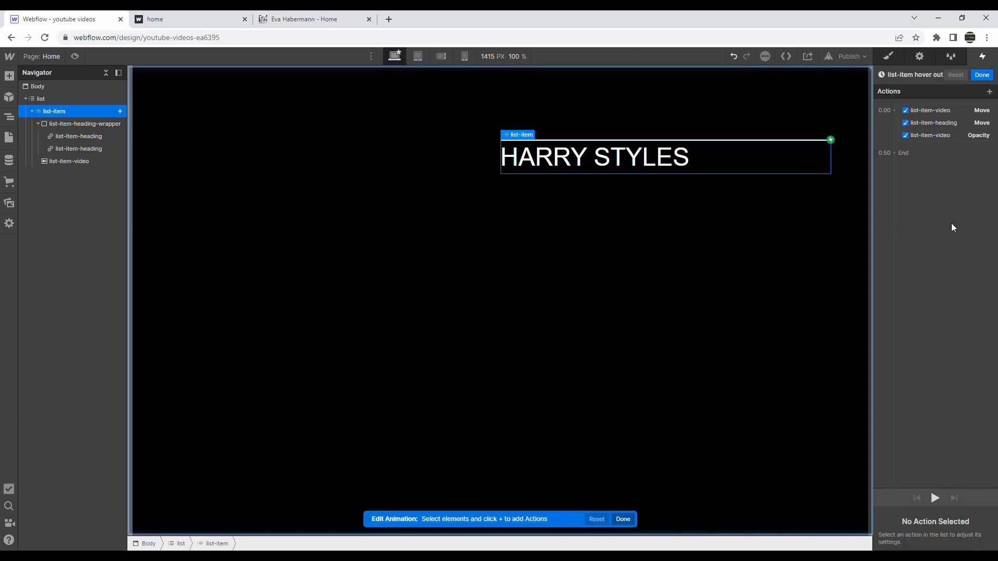
left_click(944, 132)
left_click(944, 122)
left_click_drag(956, 121, 956, 136)
Step: Retarget the heading's Move action in list-item hover out to the list-item-heading class, save it and preview the hover effect
left_click(971, 325)
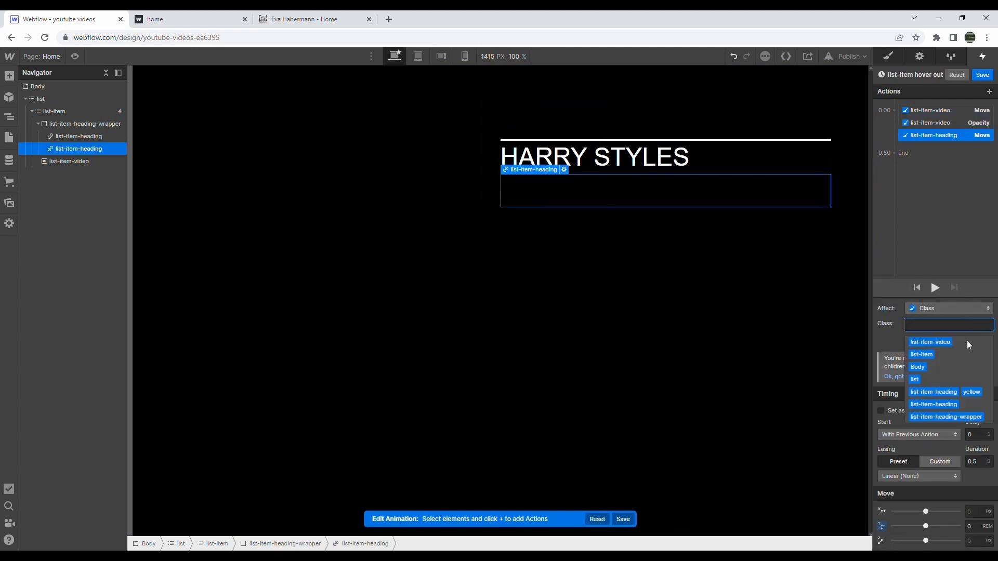
left_click(98, 137)
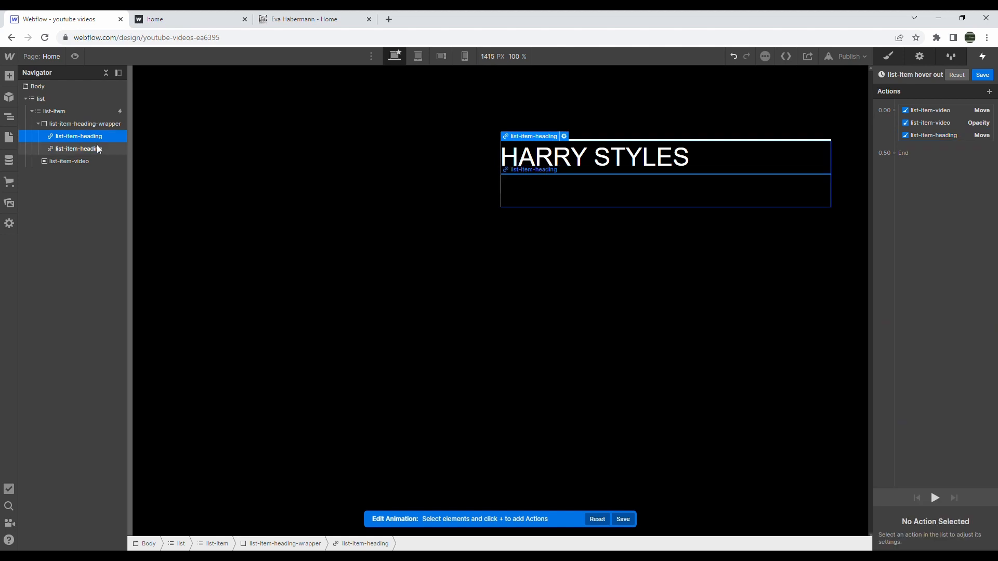
left_click(98, 149)
left_click(96, 138)
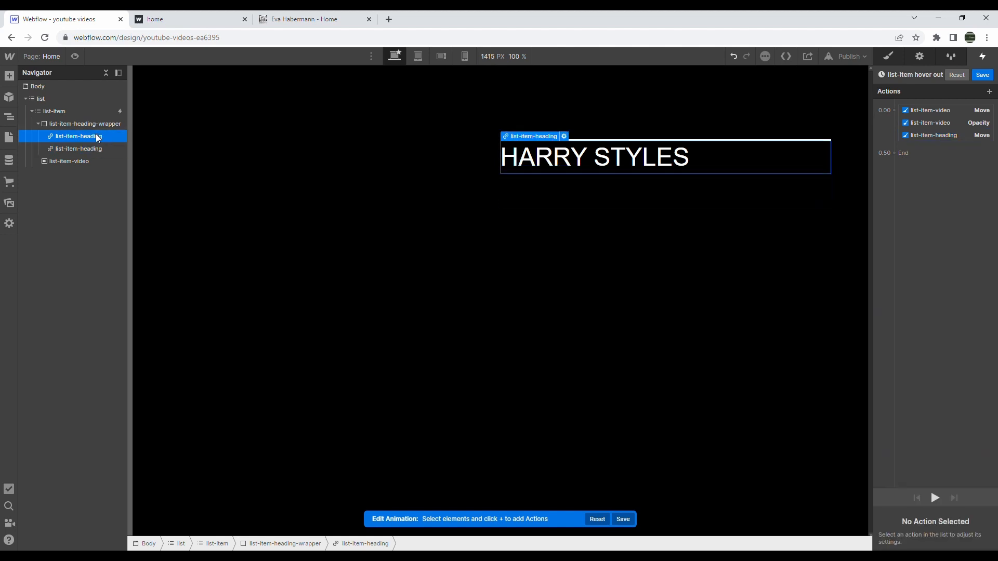
left_click(934, 136)
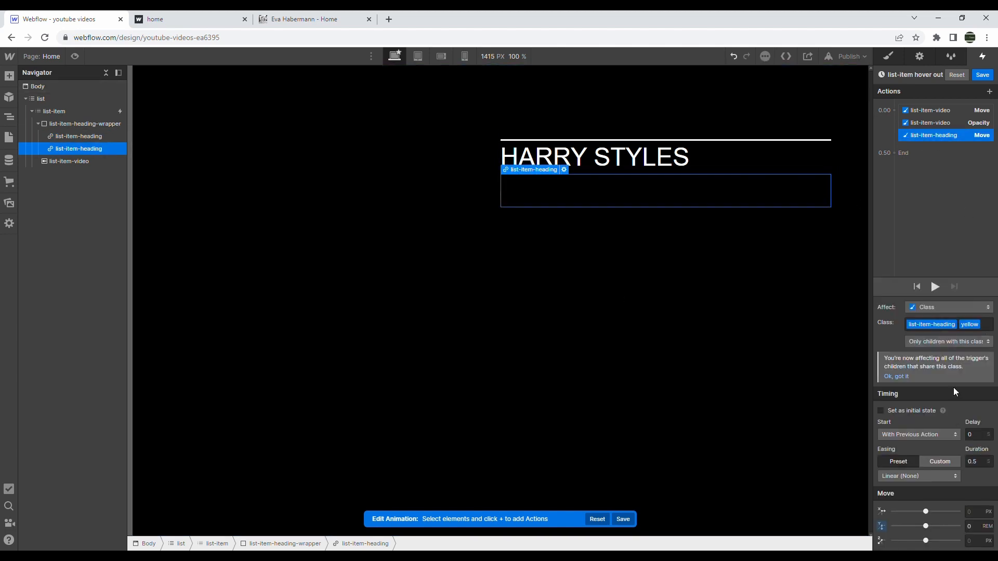
left_click(959, 325)
type("list-item")
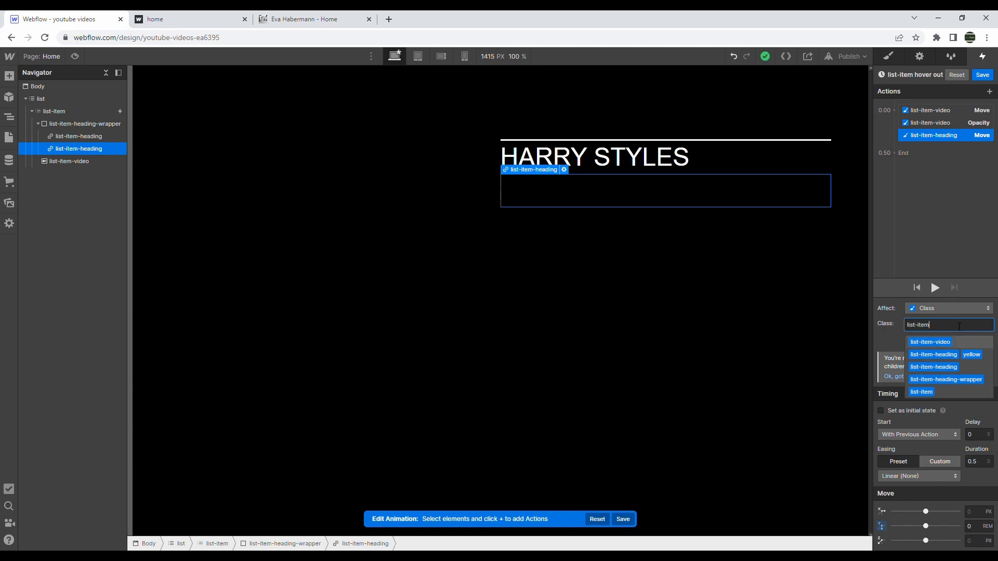
left_click(947, 368)
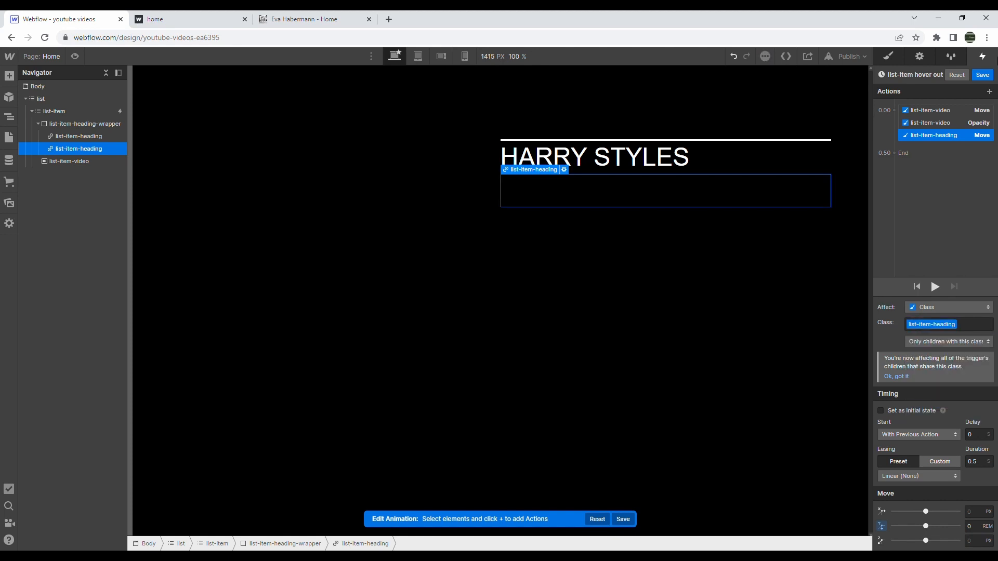
left_click(984, 75)
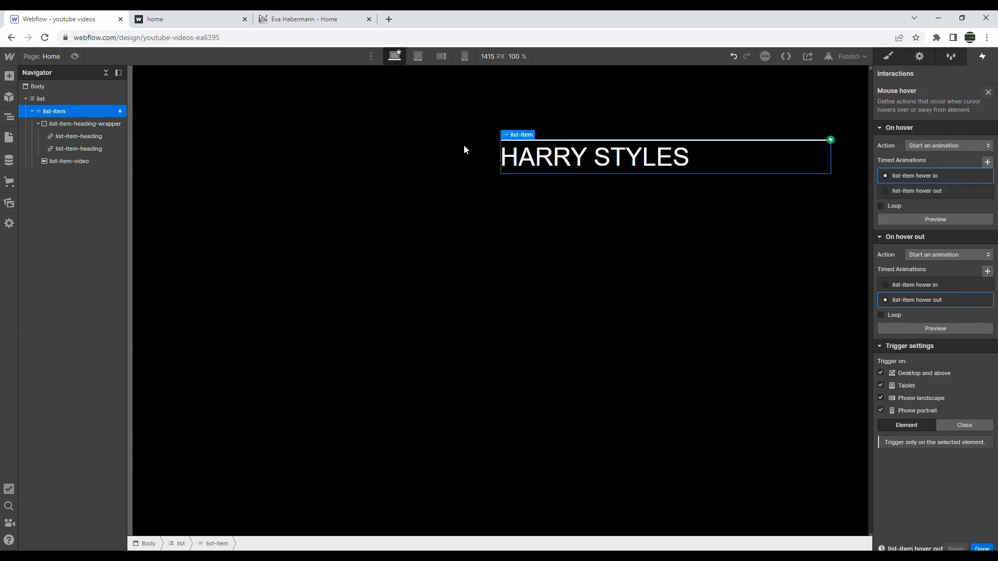
left_click(74, 56)
mouse_move(593, 184)
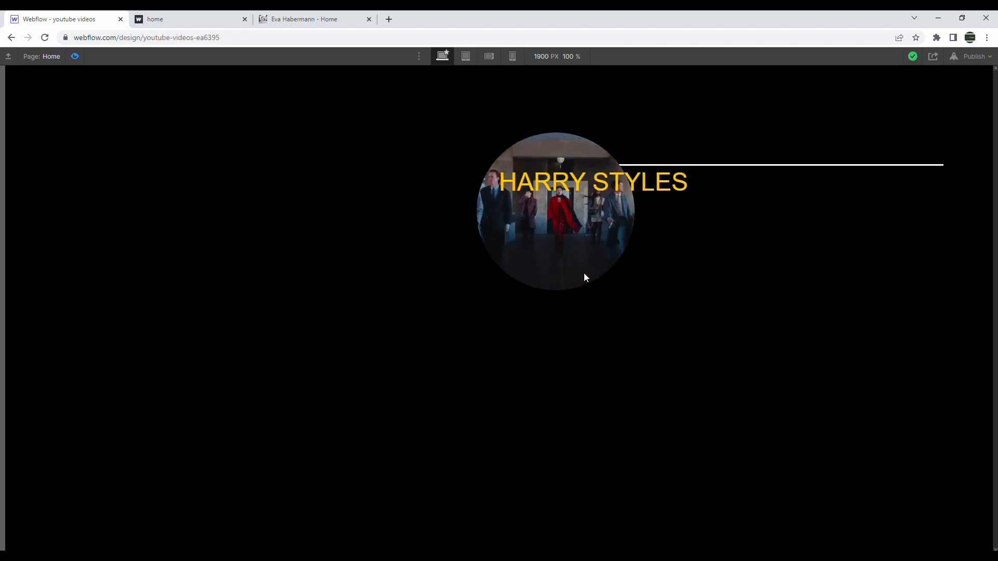
left_click(75, 56)
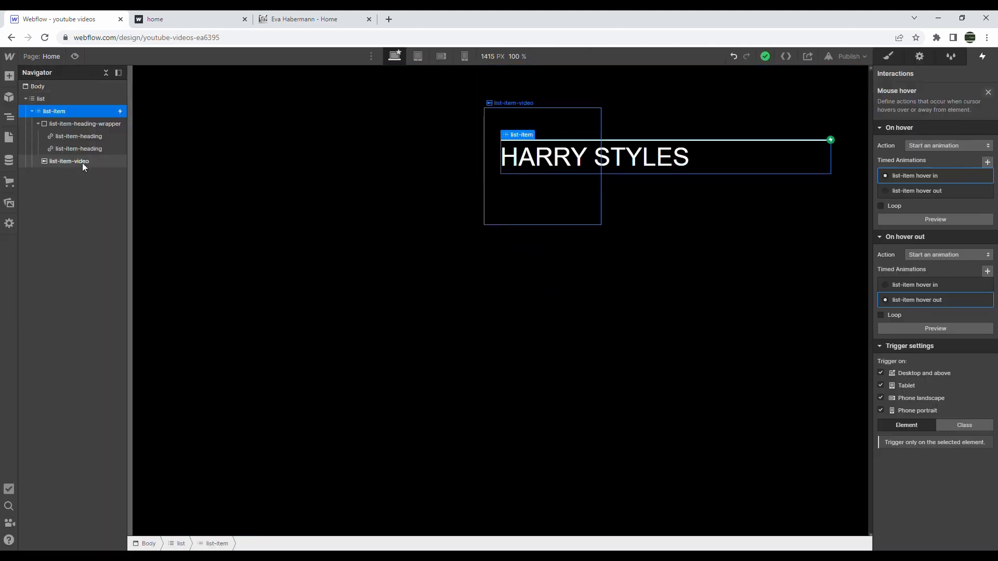
Step: Set the top position offset of list-item-video to -130% and preview the hover effect
left_click(82, 161)
key("s")
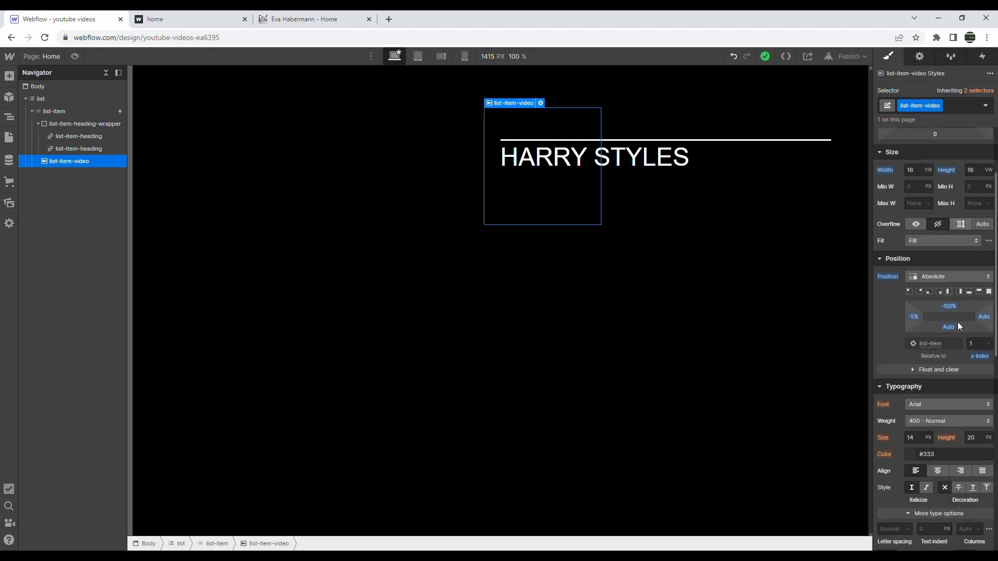
left_click(951, 307)
type("-")
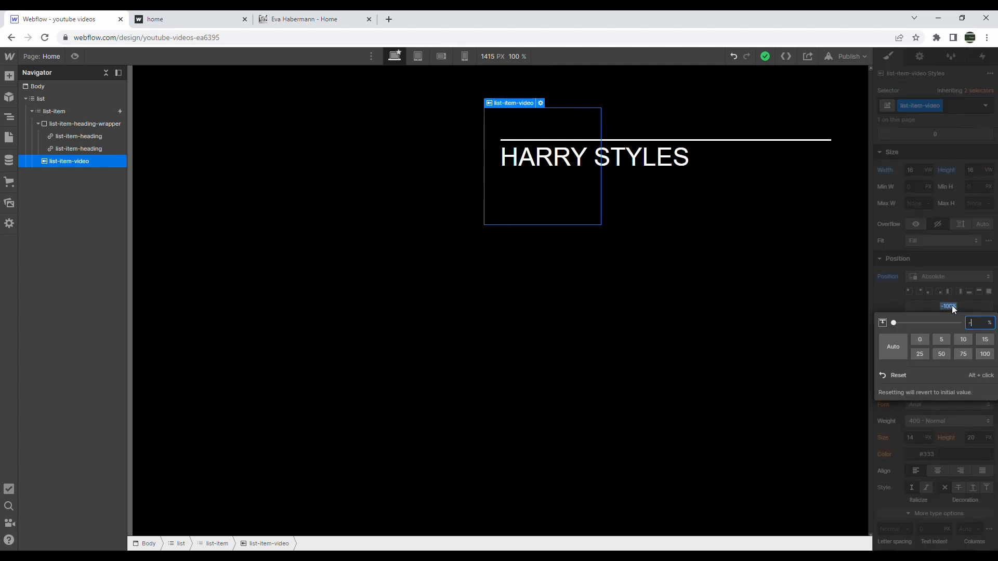
type("130")
key("Return")
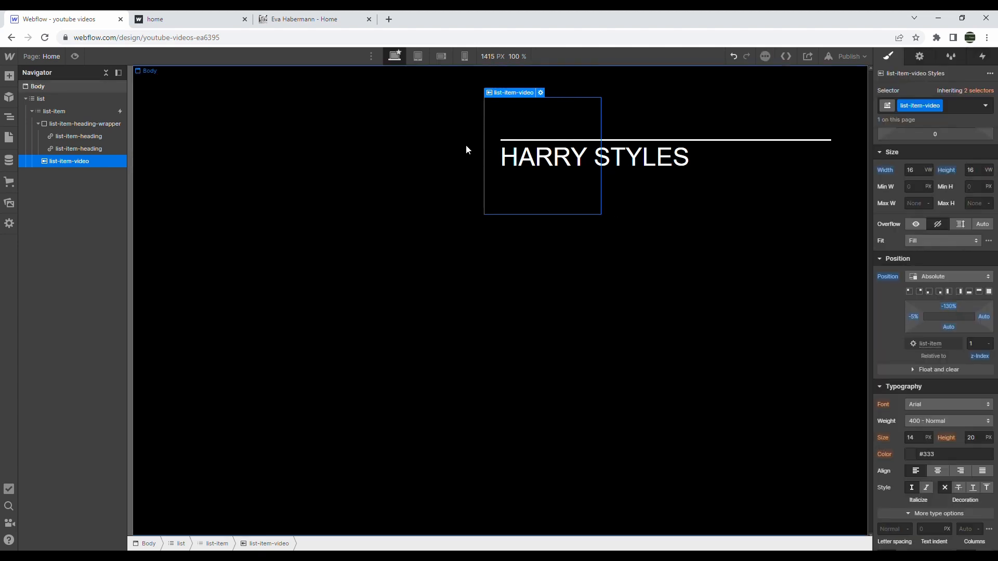
left_click(75, 56)
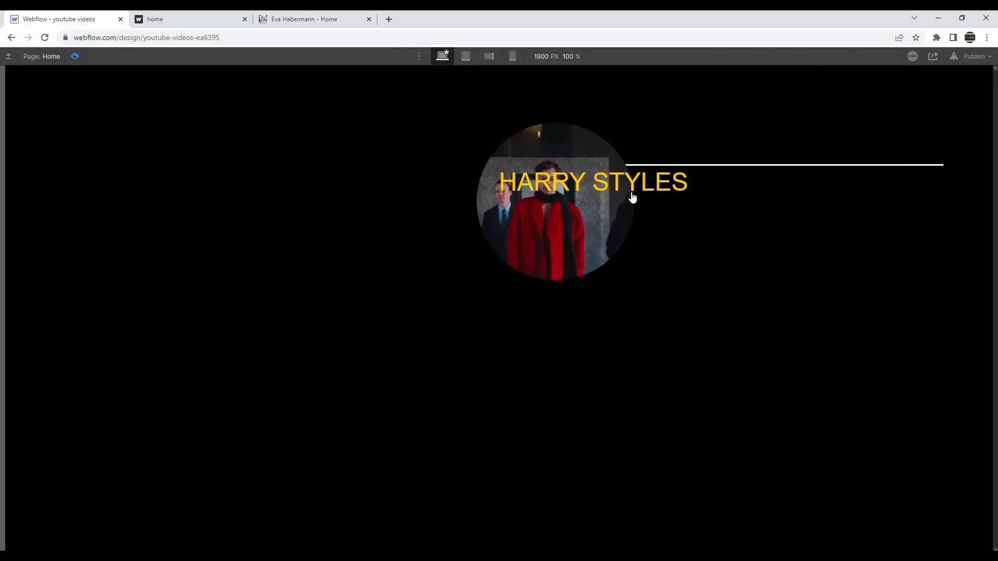
left_click(76, 57)
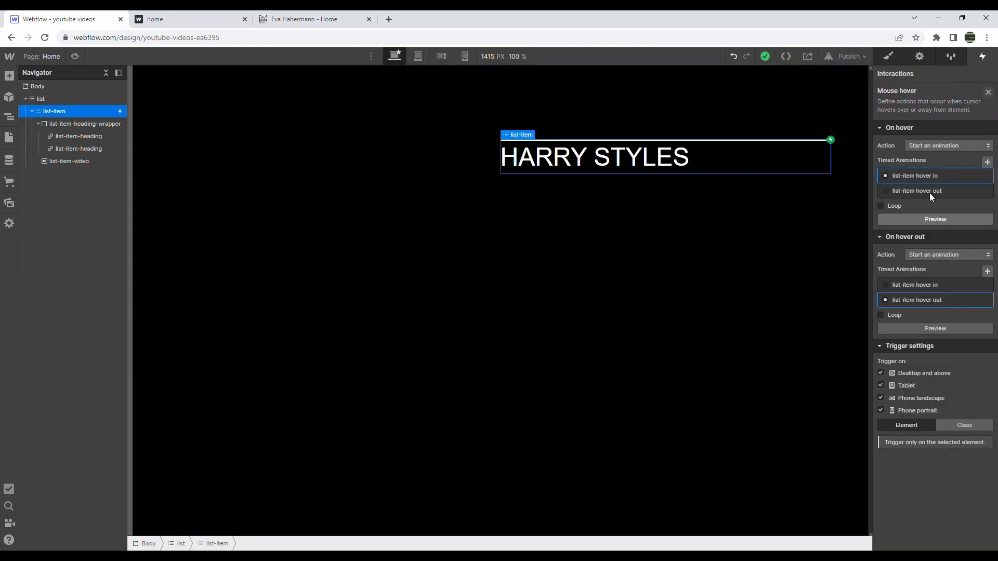
Step: Set the duration of the three timed actions in list-item hover in to 0.7 seconds and save the animation
left_click(930, 176)
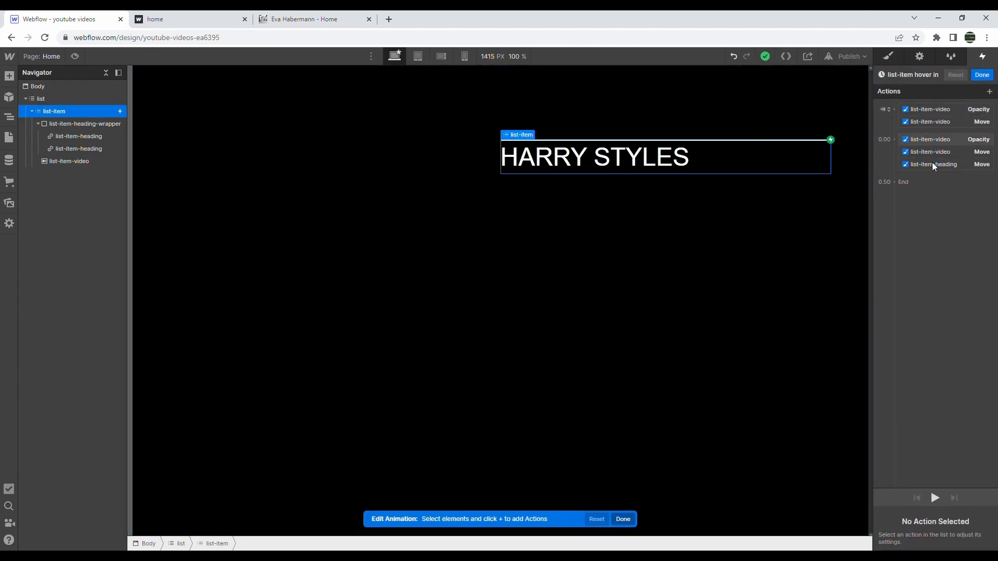
left_click(931, 163)
left_click(979, 497)
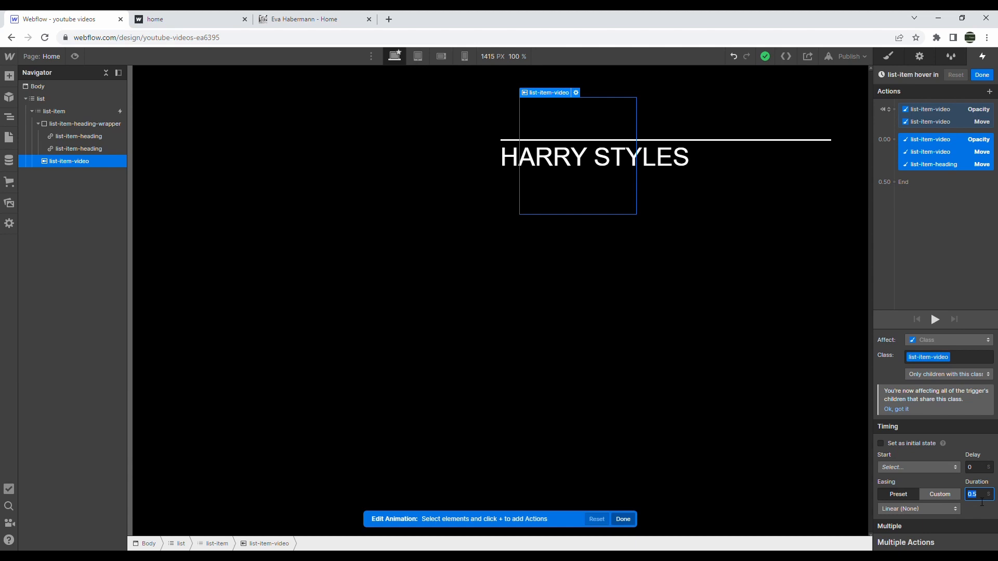
type(".7")
key("Return")
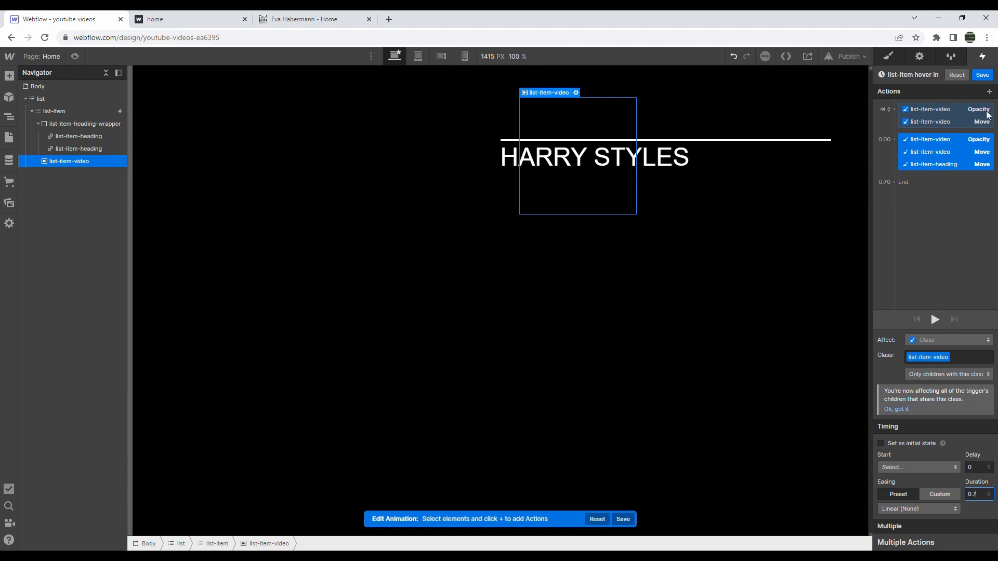
left_click(990, 77)
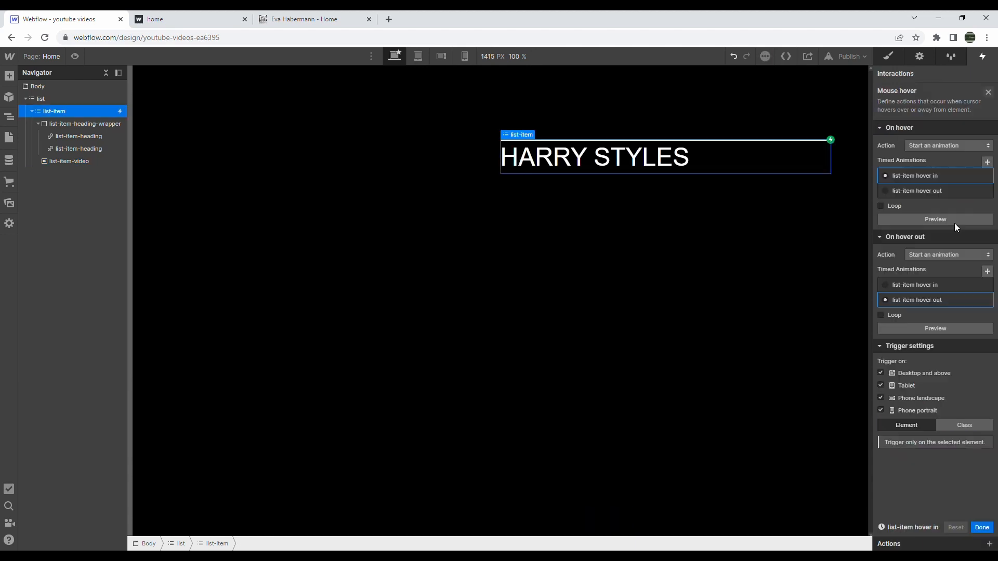
Step: Apply the In Quad easing to all three actions in list-item hover out, save the animation and preview the page
left_click(943, 294)
left_click(950, 112)
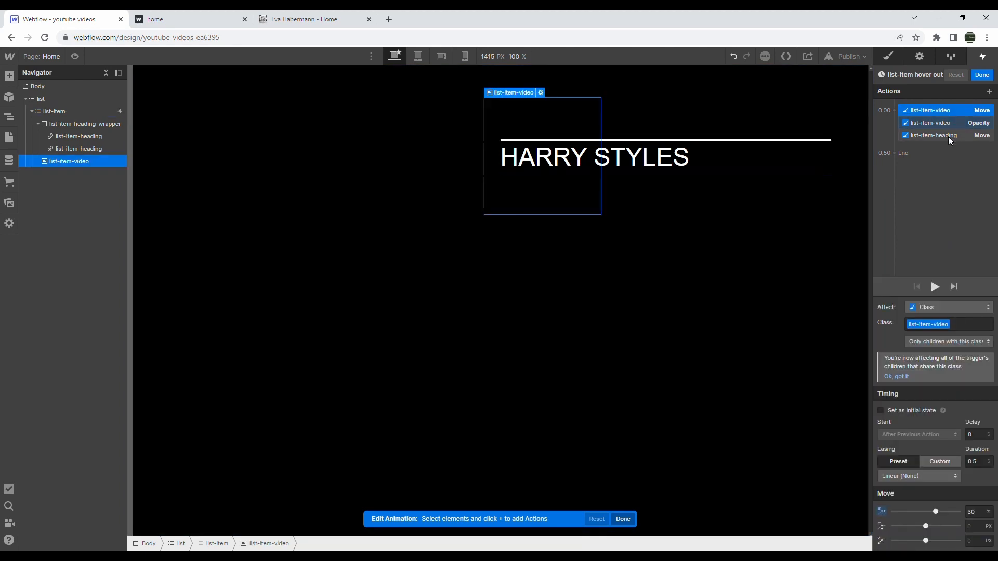
left_click(948, 135, "shift")
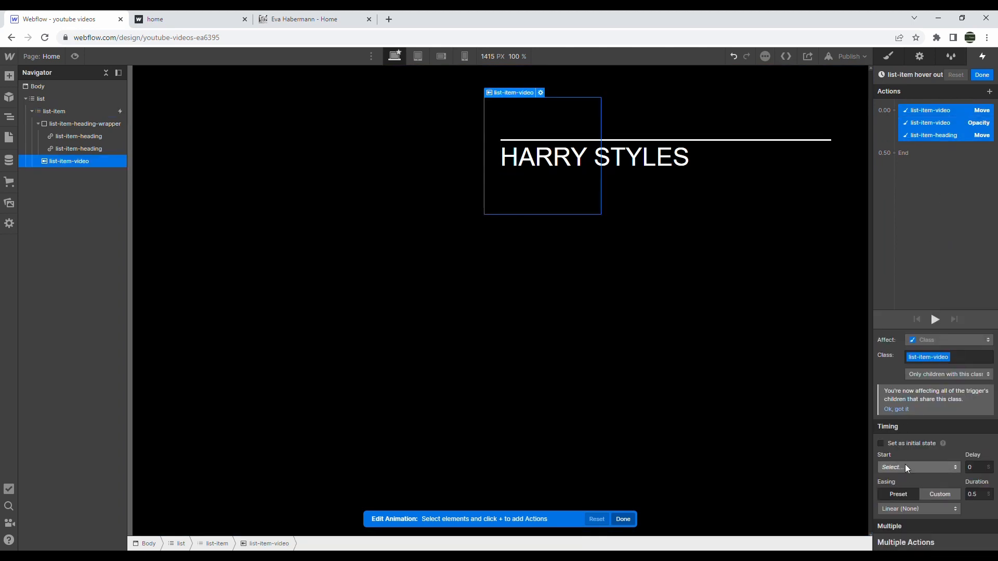
left_click(930, 112)
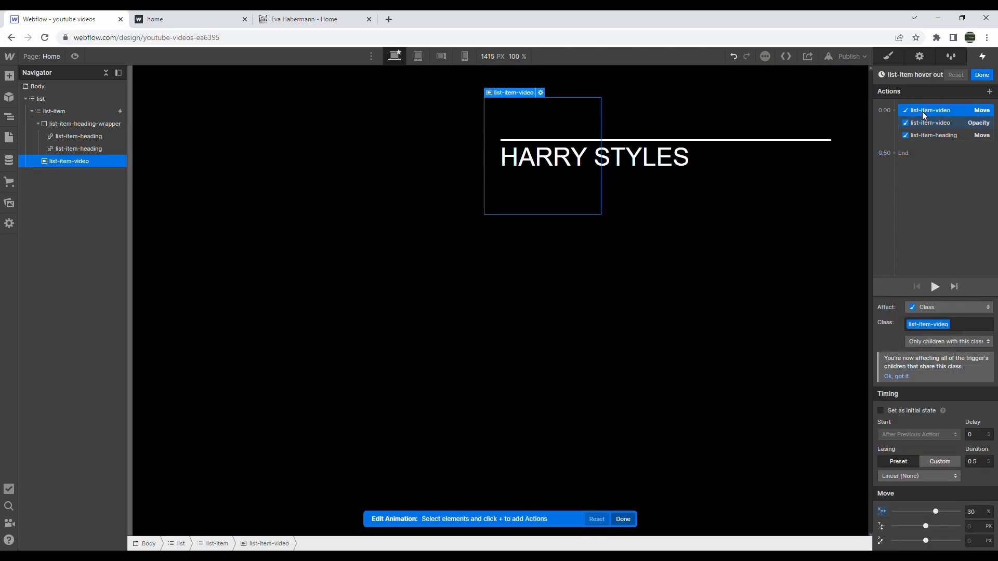
left_click(939, 136, "shift")
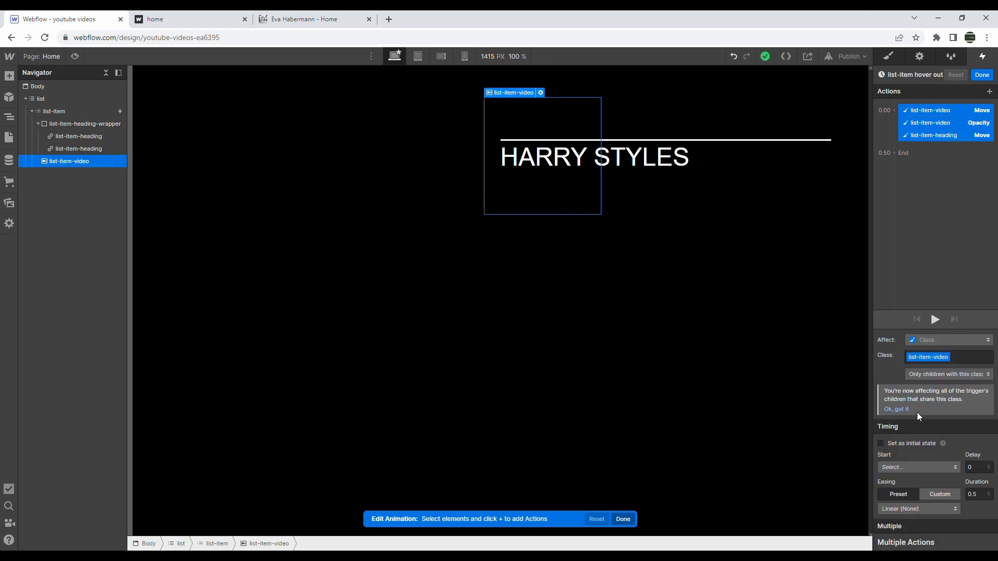
left_click(902, 510)
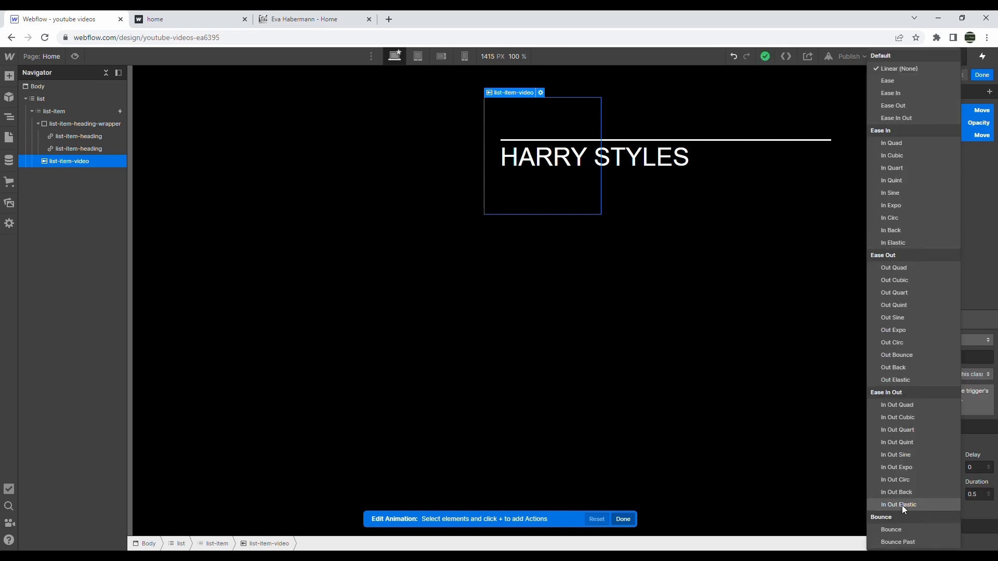
left_click(918, 145)
left_click(982, 75)
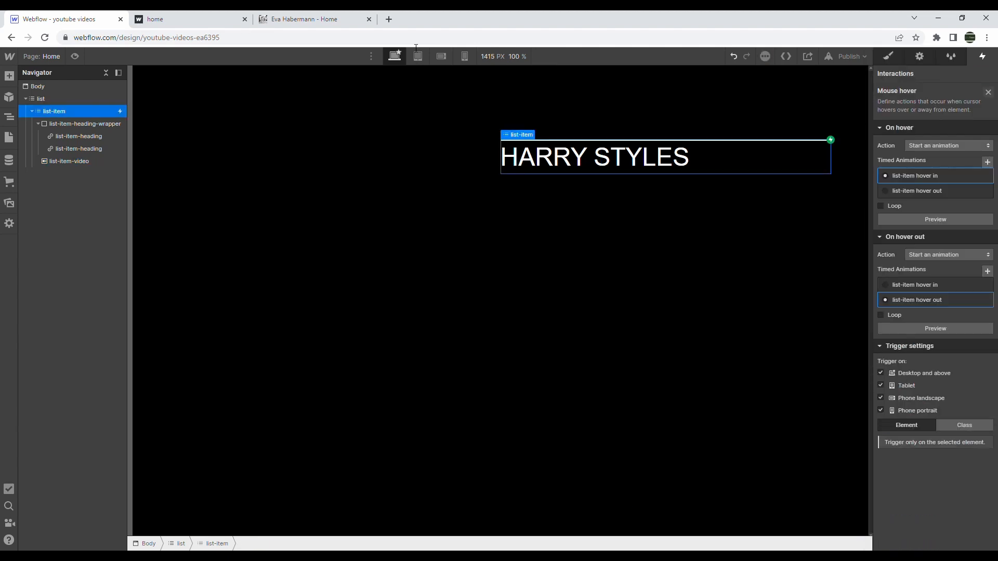
left_click(75, 56)
mouse_move(556, 197)
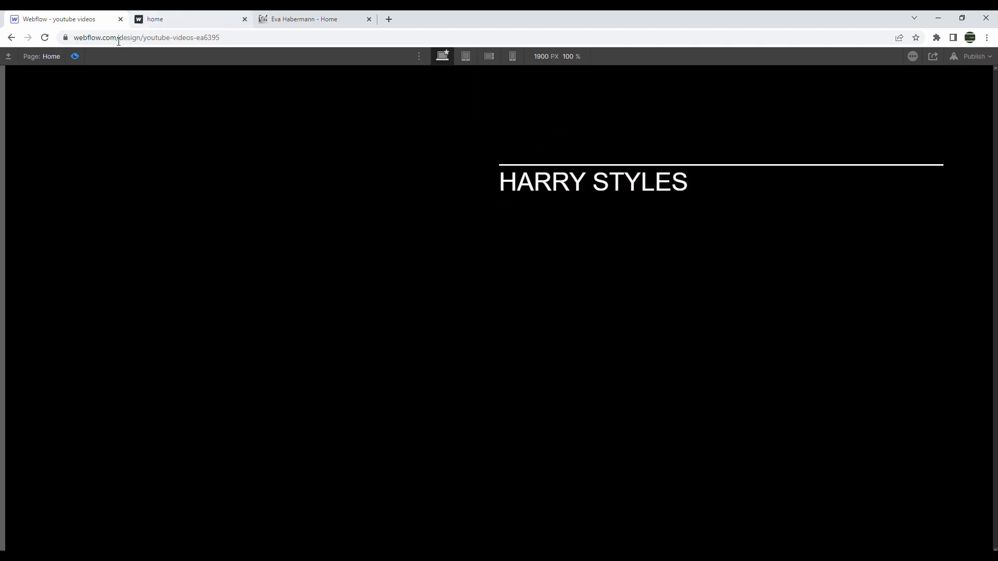
left_click(77, 55)
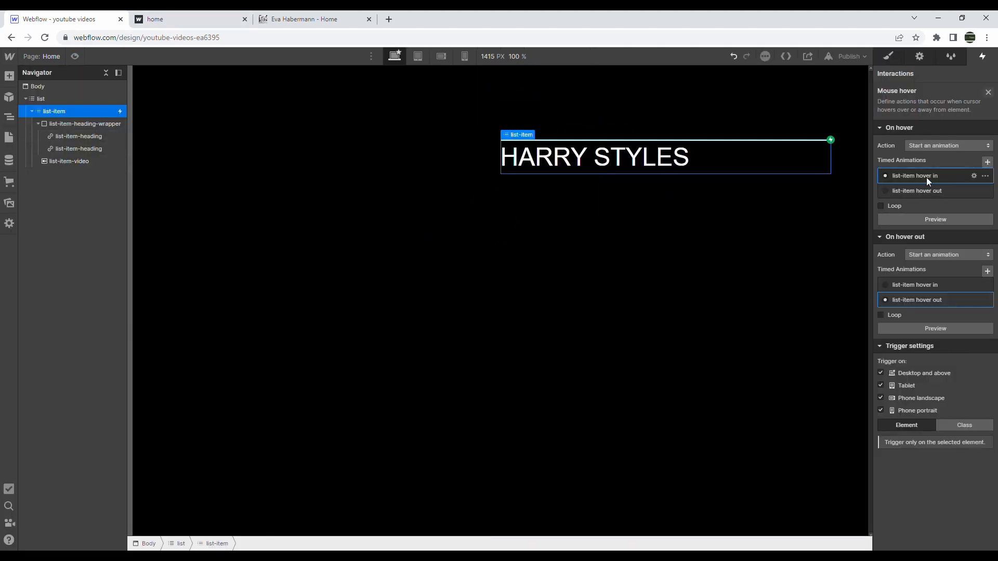
Step: Set the duration of the three timed actions in list-item hover in to 0.4 seconds, then play the animation and preview the page
left_click(926, 176)
left_click(943, 162)
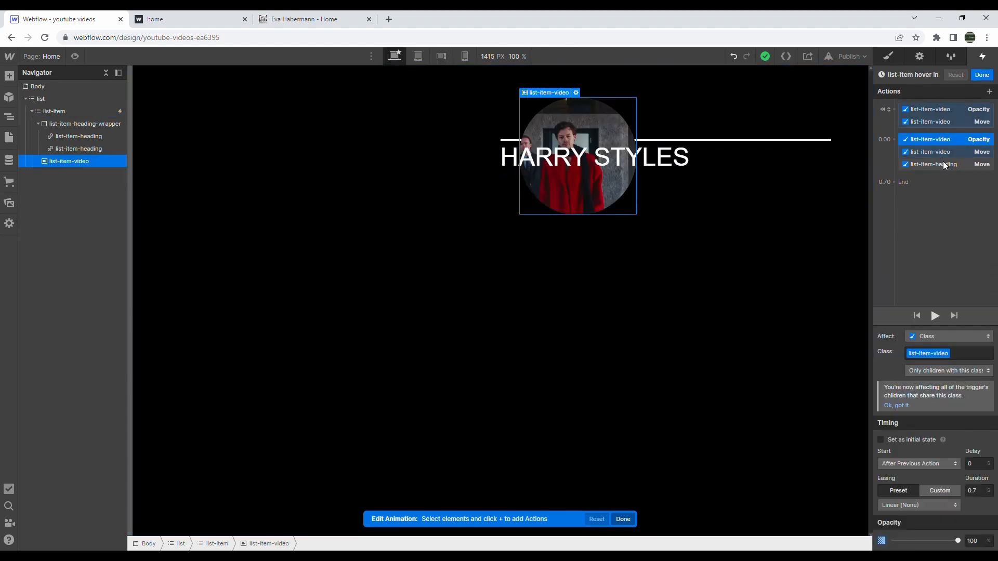
left_click(979, 493)
type(".4")
key("Return")
left_click(934, 318)
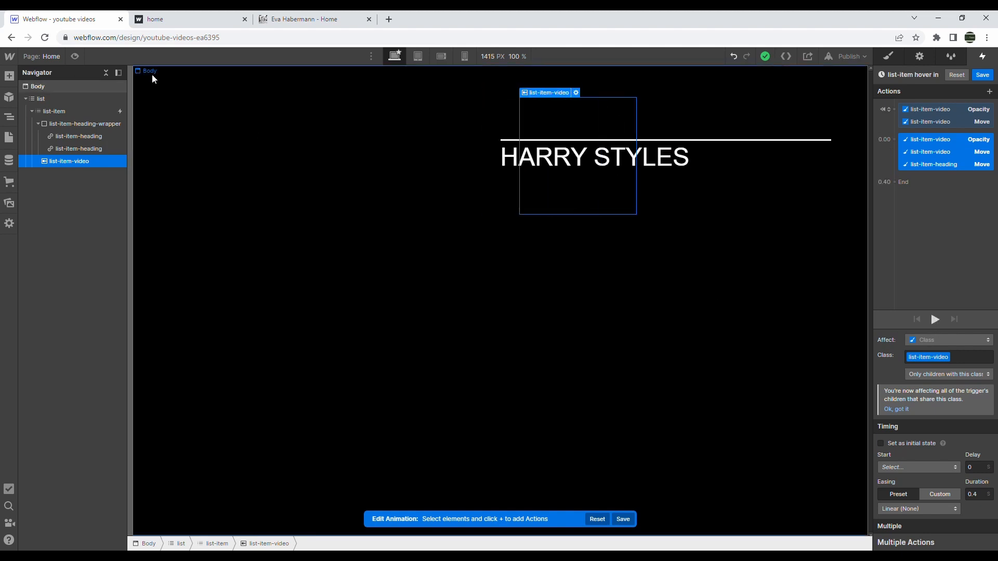
left_click(75, 56)
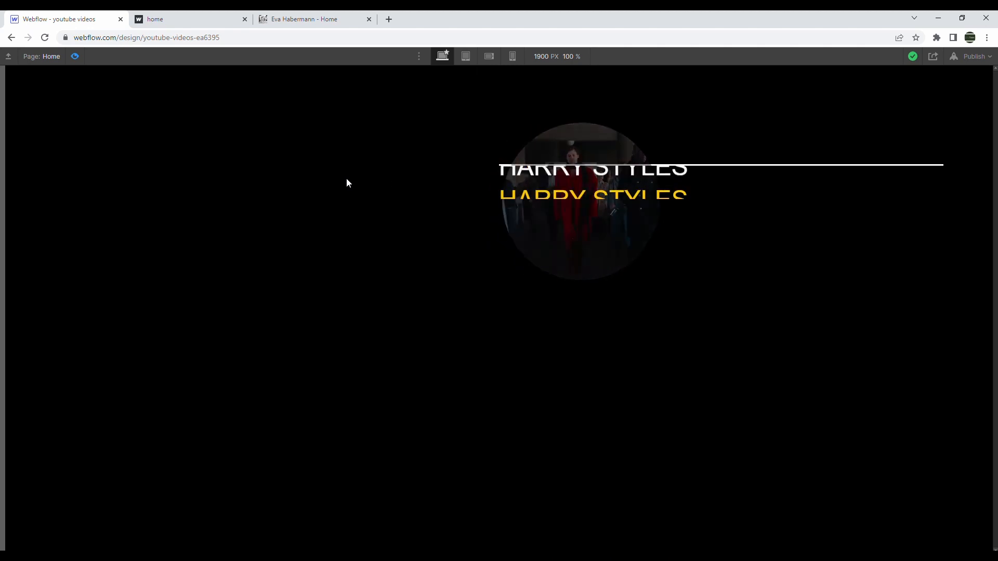
left_click(75, 56)
Step: Duplicate the list item three times, then switch to the published example page to view its finished list
left_click(32, 112)
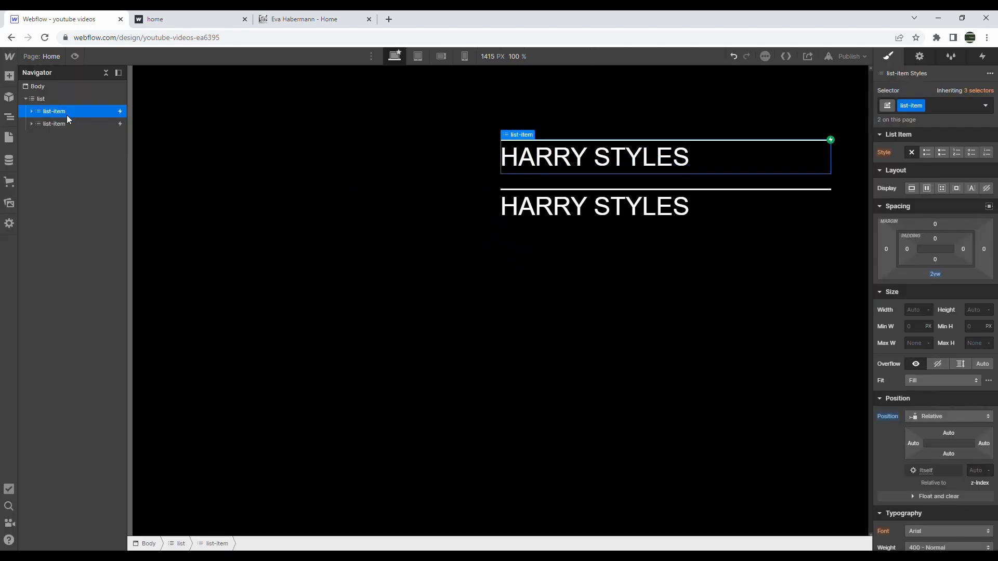
key("ctrl+d")
key("ctrl+d")
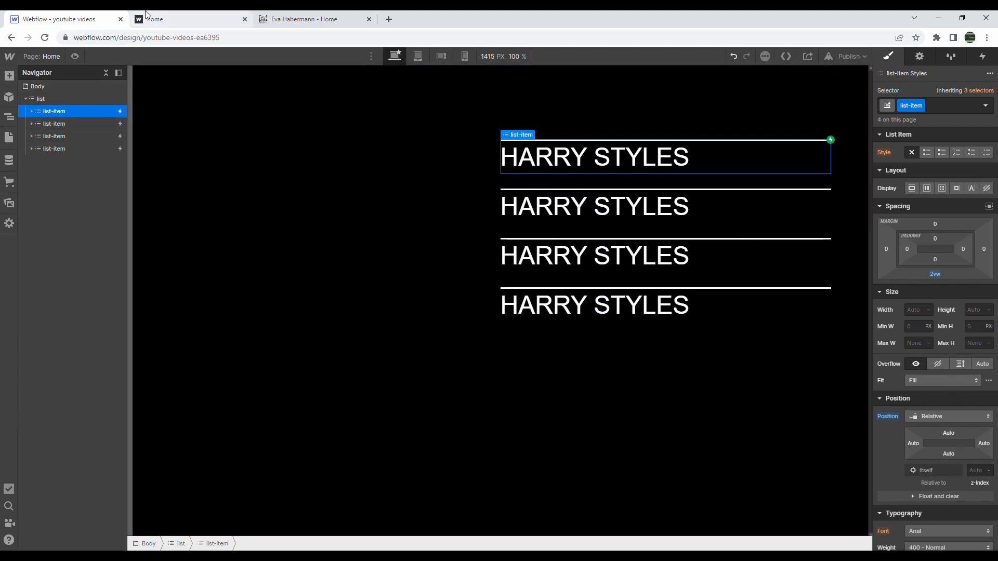
left_click(205, 15)
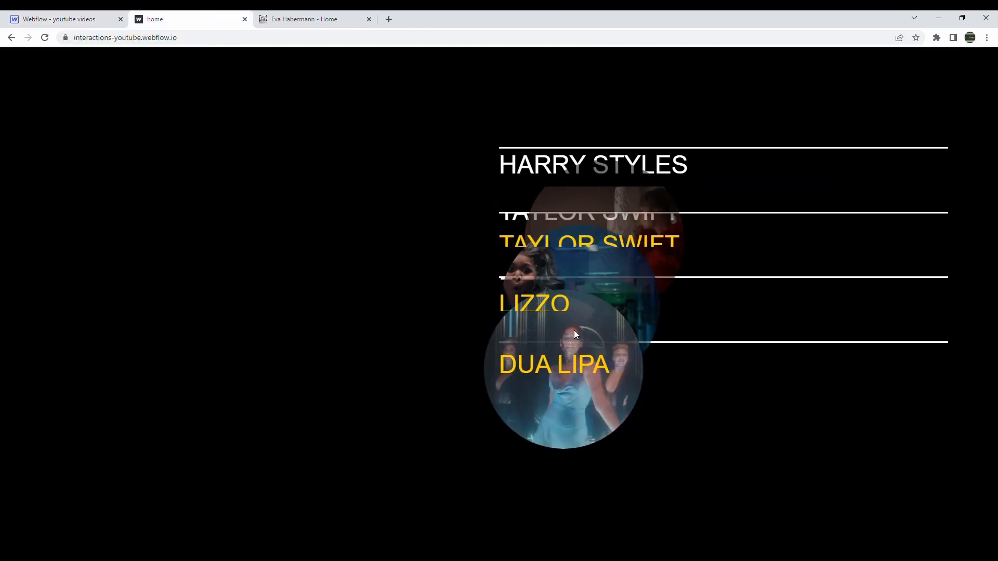